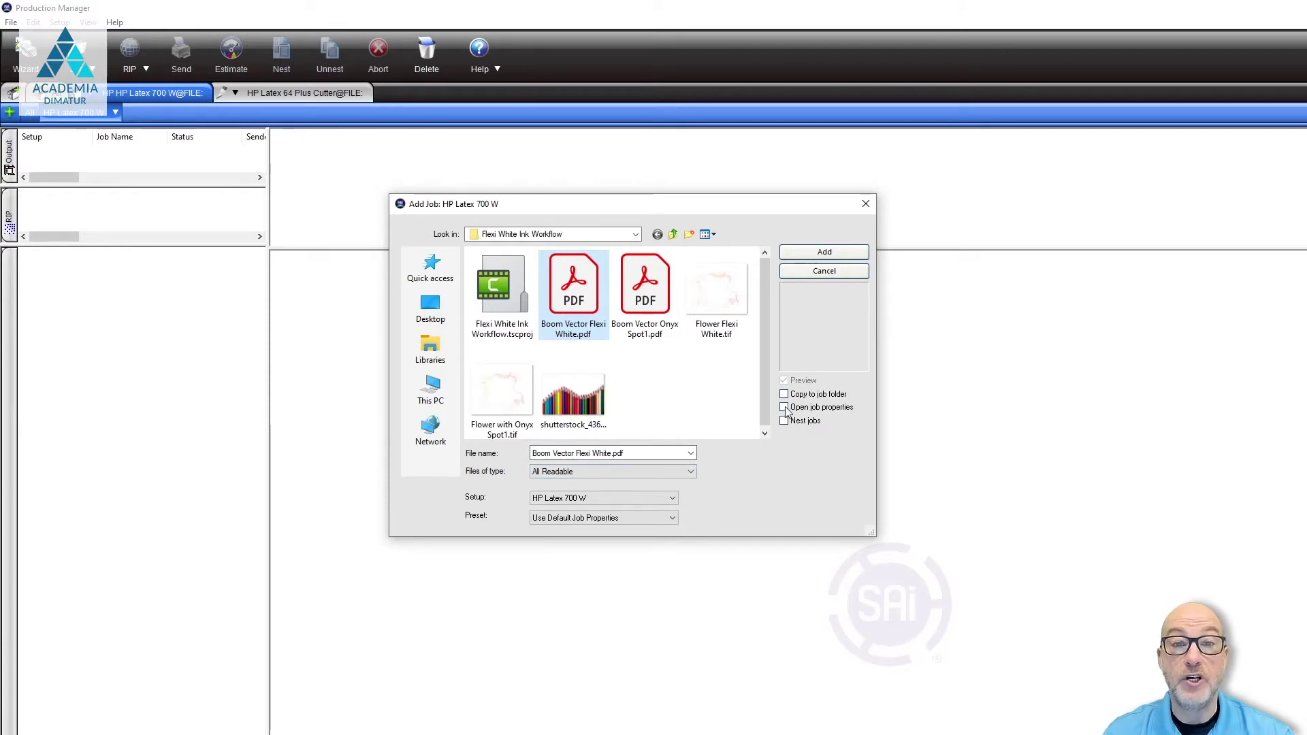
# Add Boom Vector Flexi White.pdf to the HP Latex 700 W queue with the option to open job properties enabled.
pyautogui.click(784, 407)
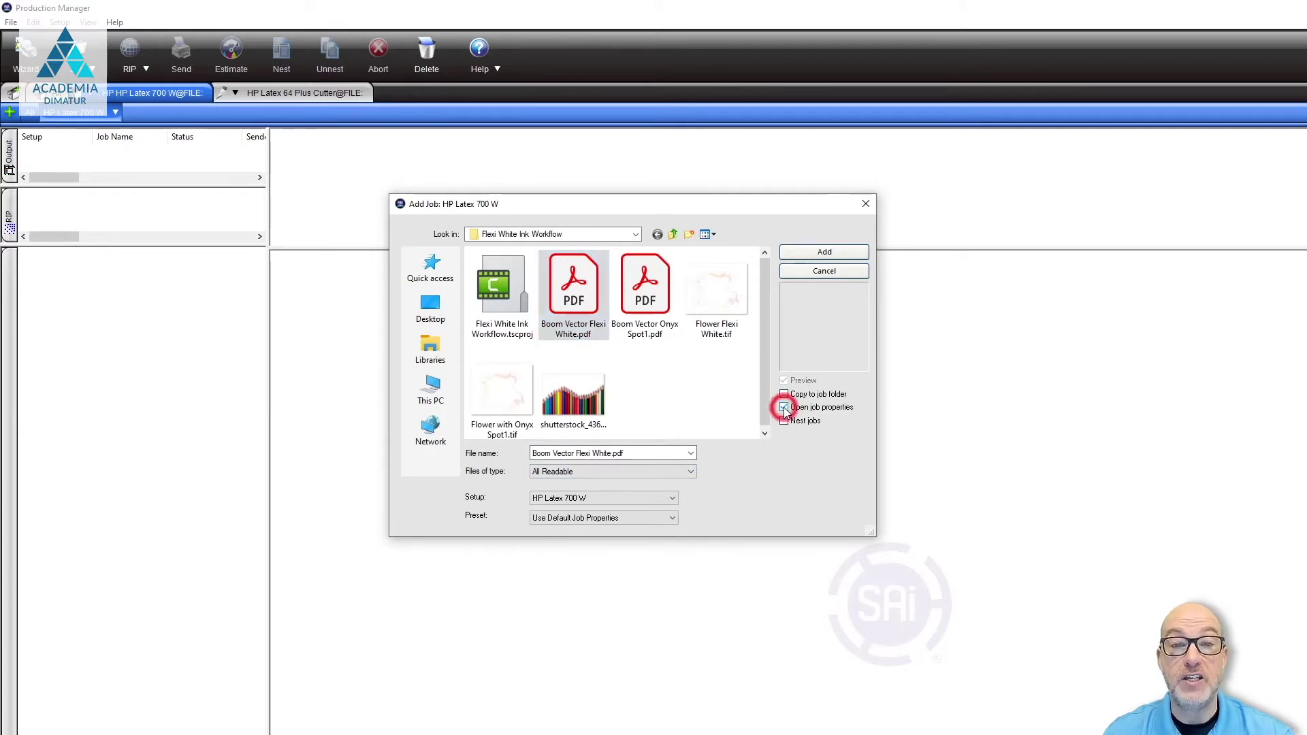
pyautogui.click(823, 253)
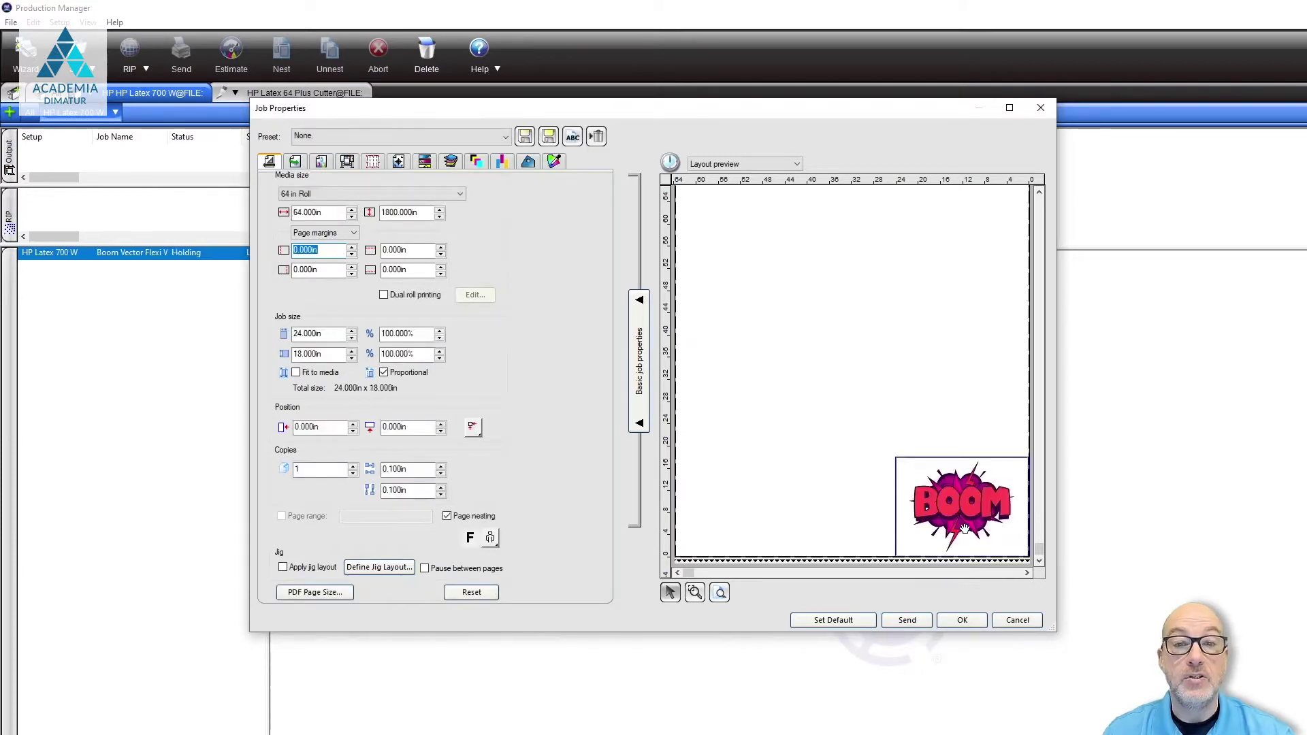
pyautogui.click(721, 595)
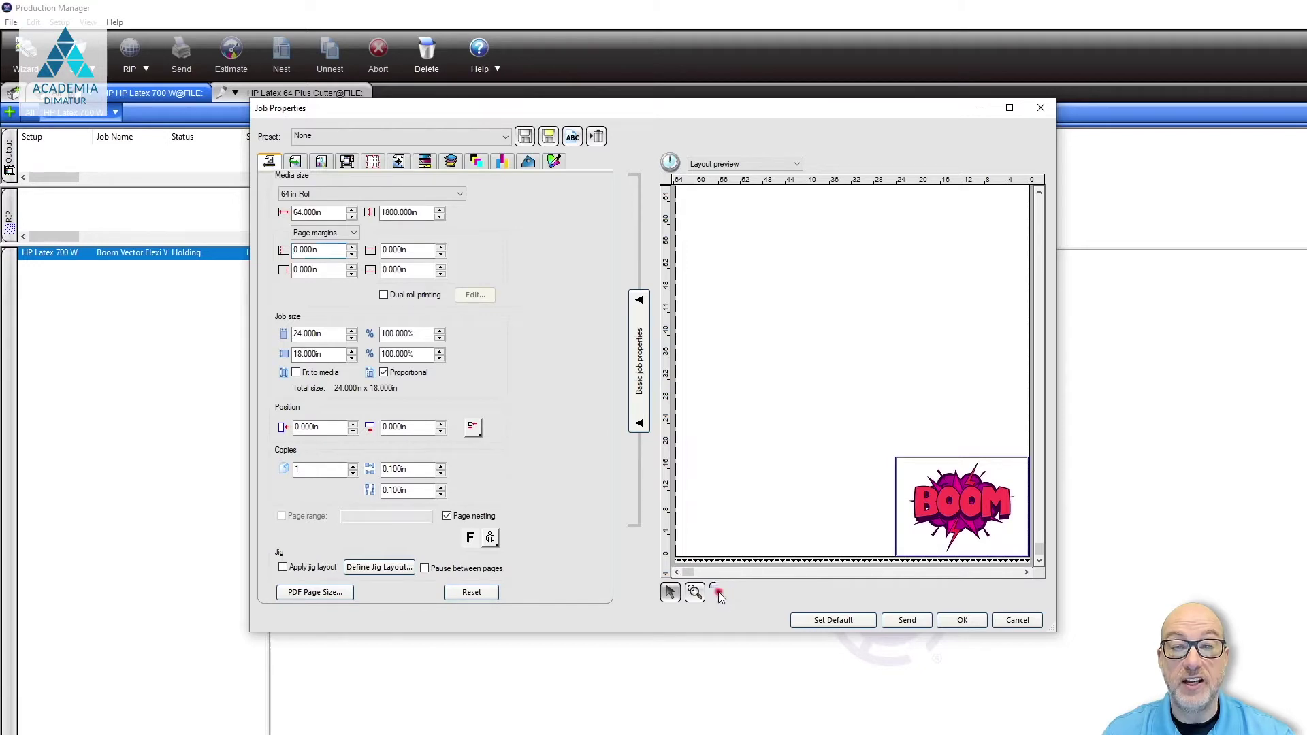
pyautogui.click(695, 593)
pyautogui.moveTo(891, 447); pyautogui.dragTo(1031, 558)
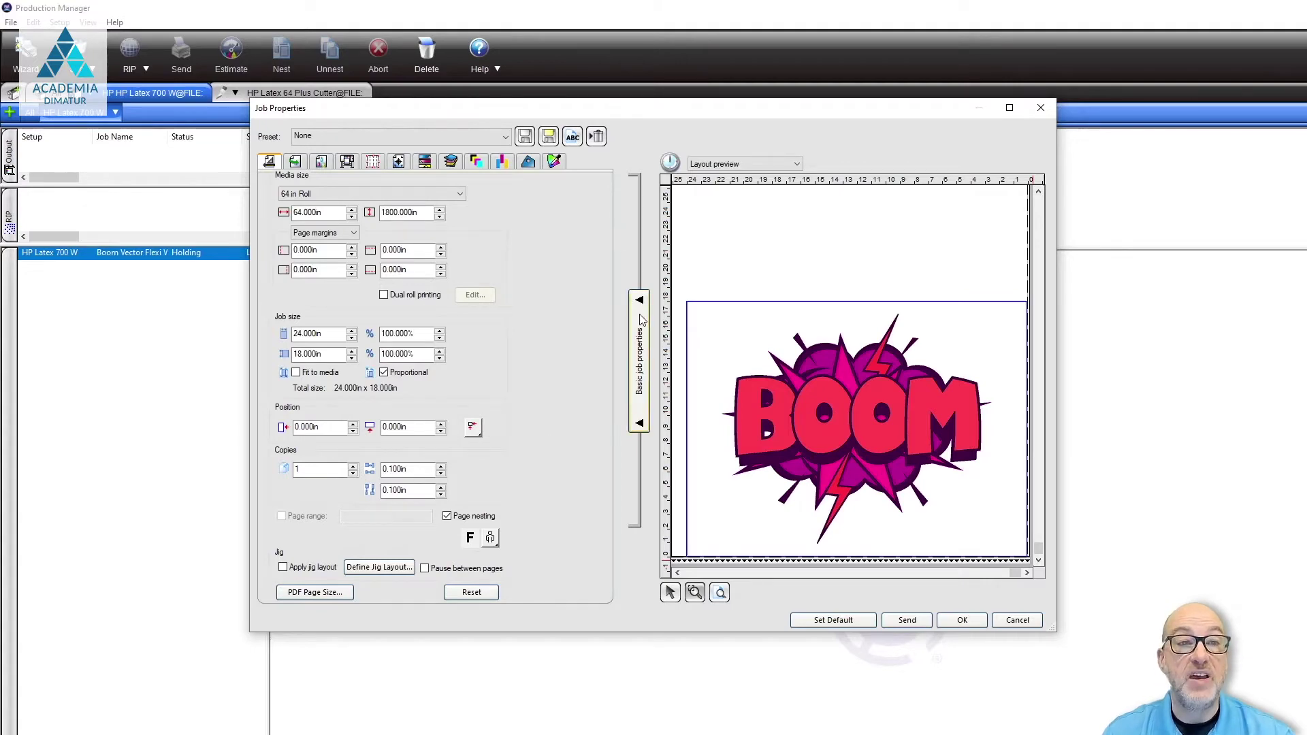
# Set the Boom job's output profile to Generic Self-Adhesive Vinyl_32p6c110_WUF100.icc and its media to Generic Self-Adhesive Vinyl.
pyautogui.click(294, 162)
pyautogui.click(294, 167)
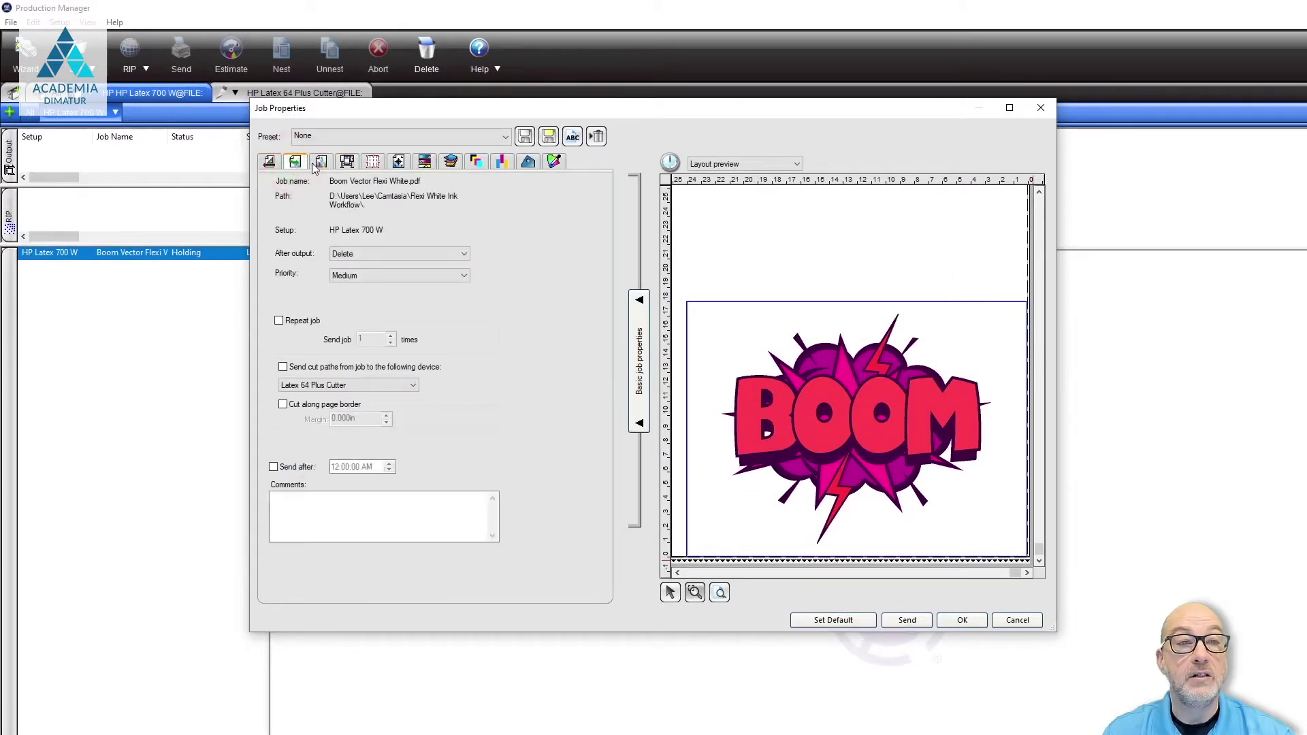
pyautogui.click(318, 162)
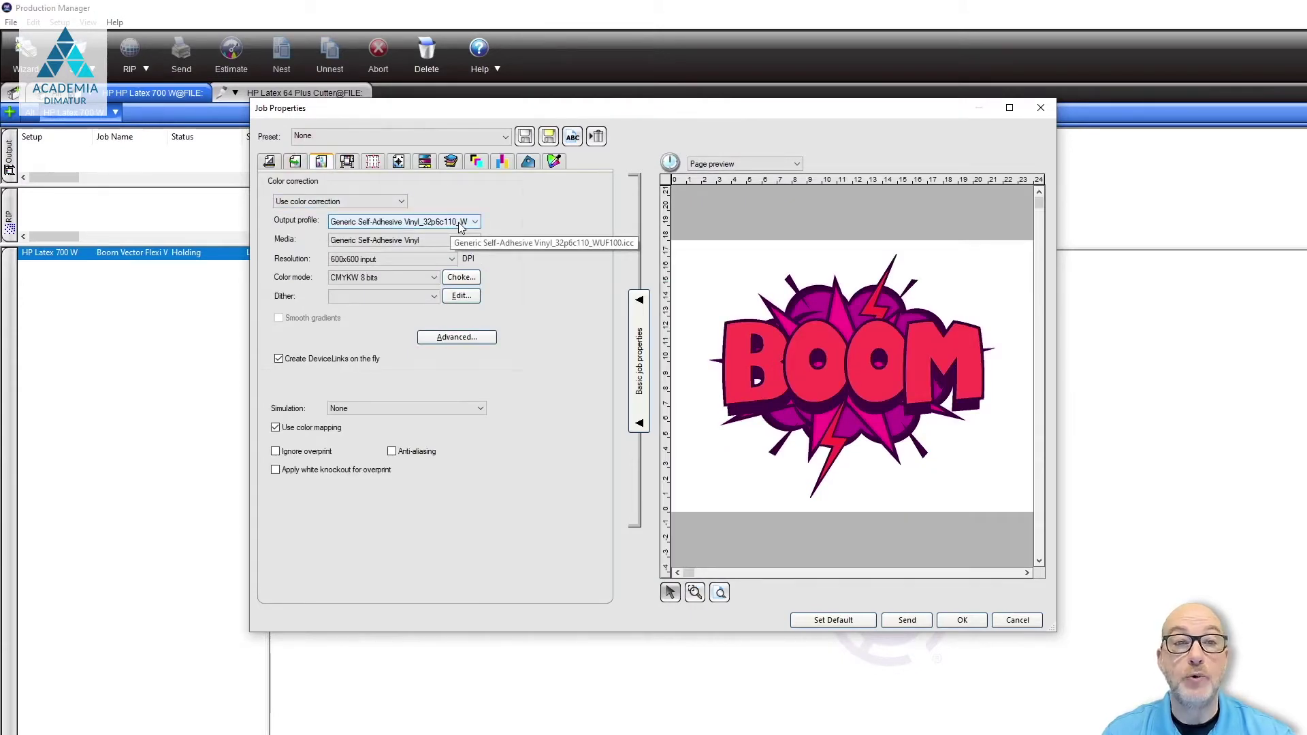
pyautogui.click(460, 223)
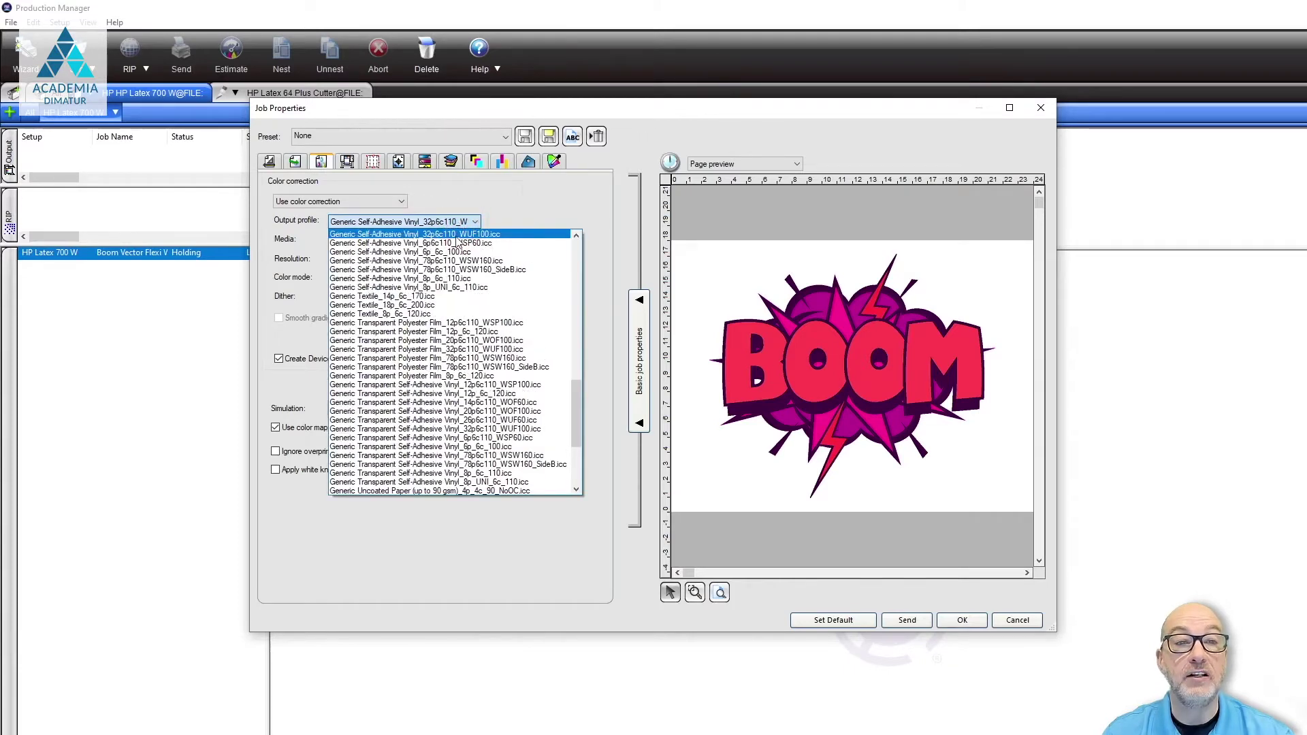
pyautogui.click(487, 234)
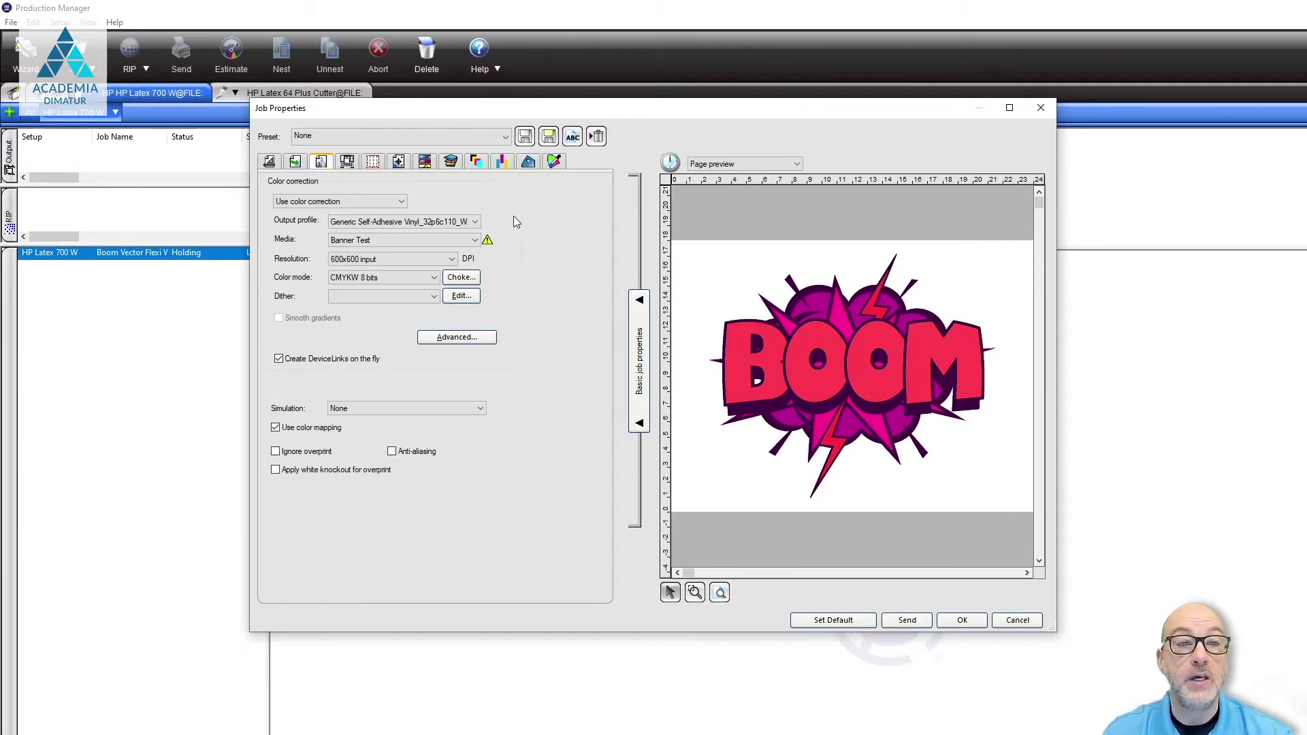
pyautogui.click(439, 242)
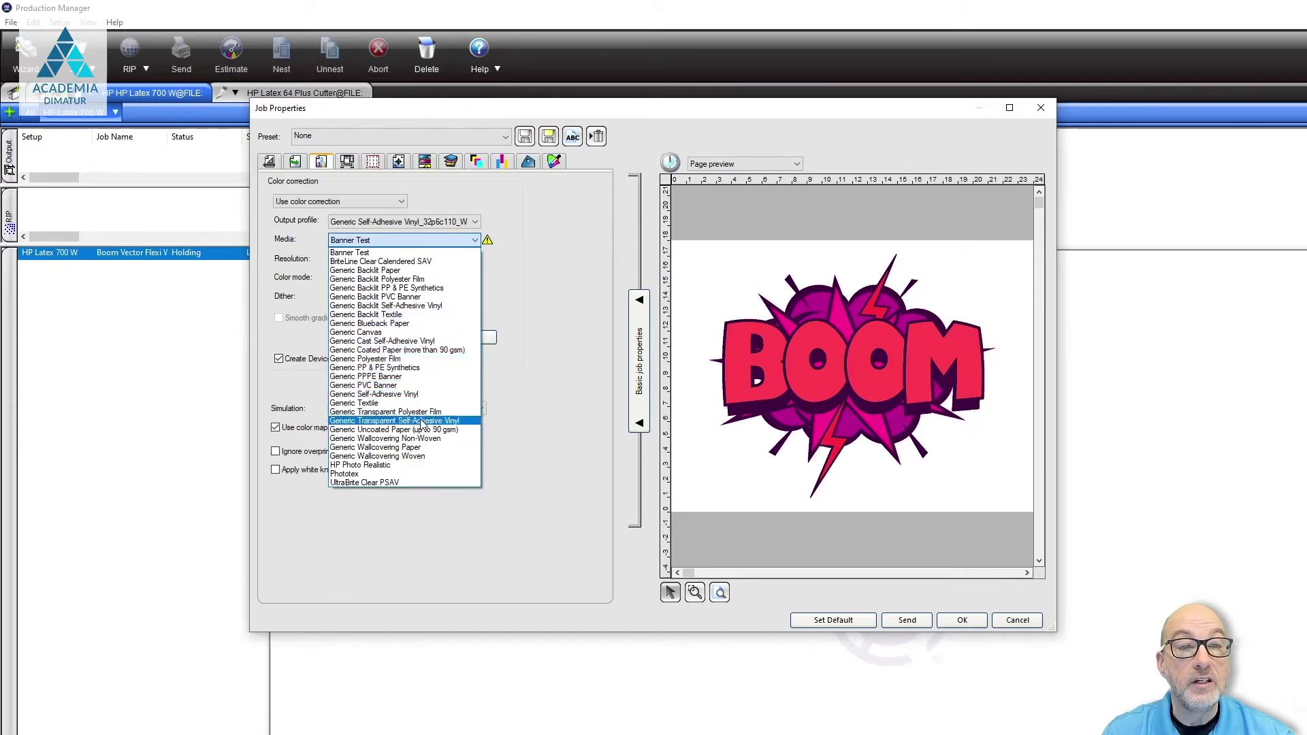
pyautogui.click(418, 395)
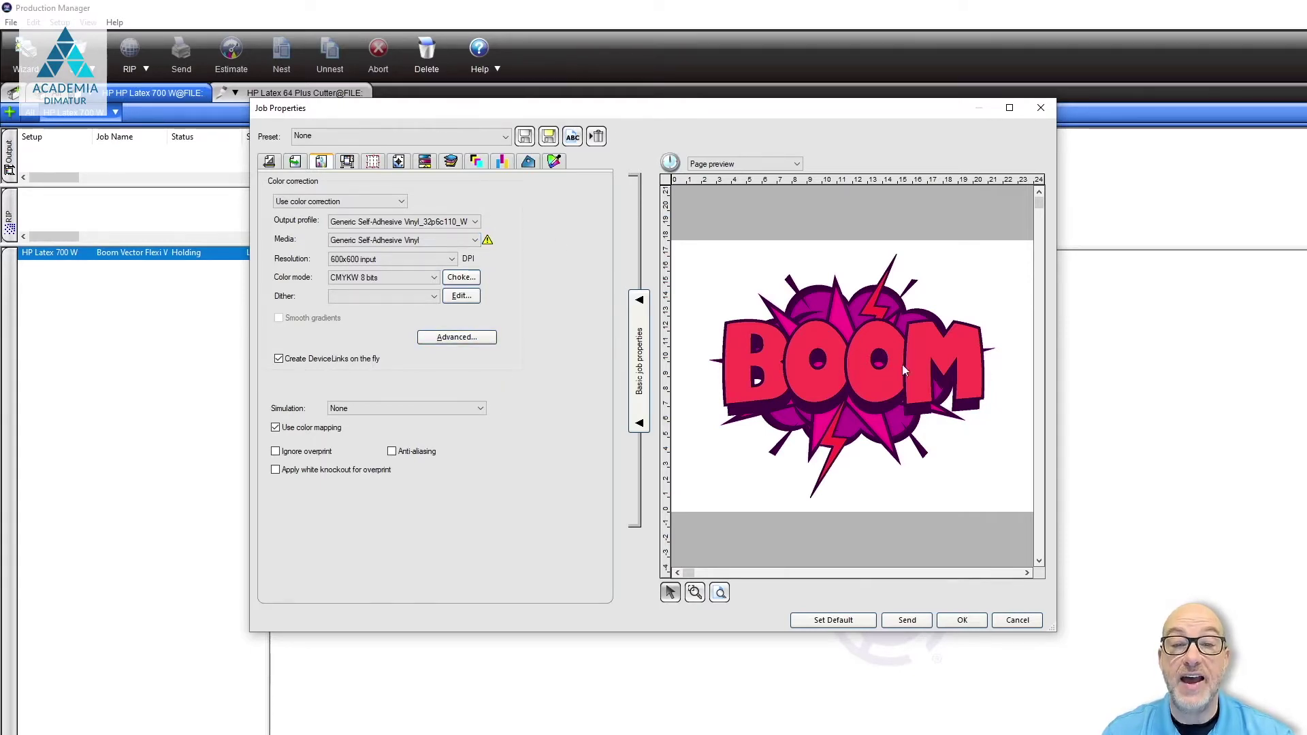
# Check the Boom job's separations, and preview its Cyan, Magenta, Yellow and Black output channels together.
pyautogui.click(451, 163)
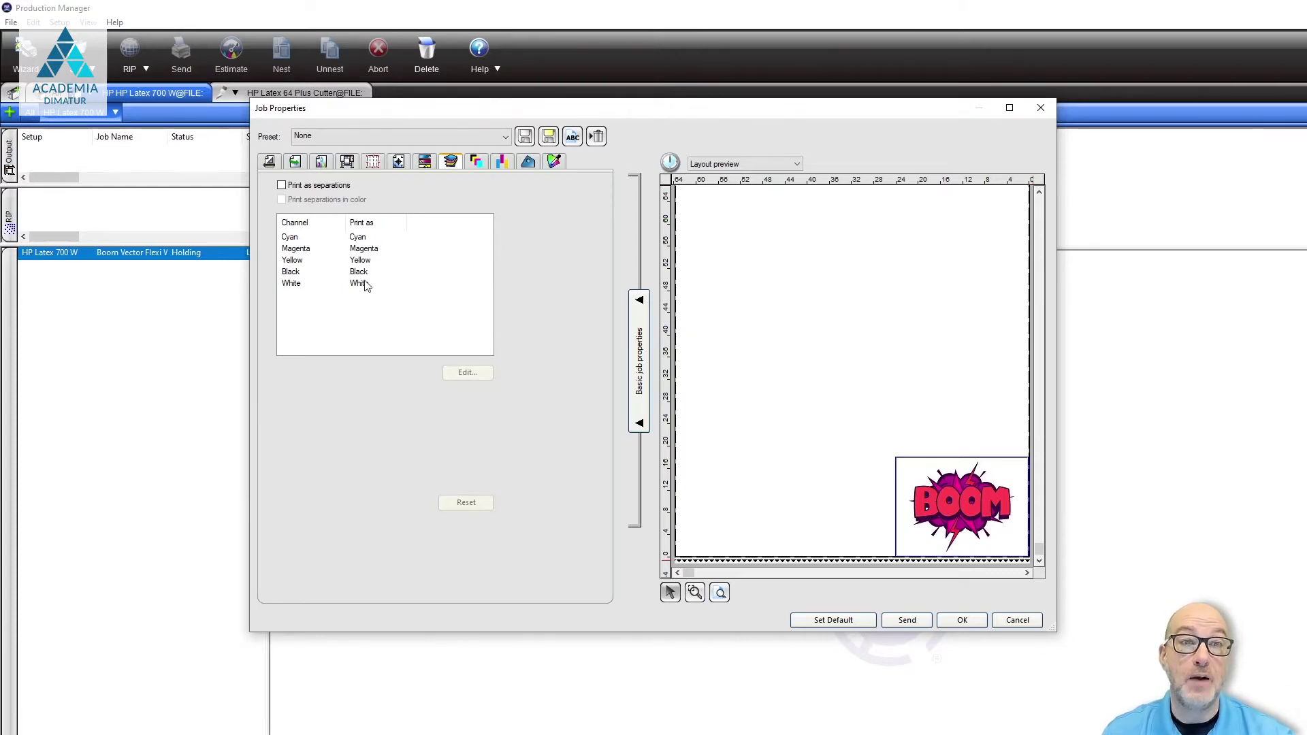
pyautogui.click(477, 162)
pyautogui.click(281, 184)
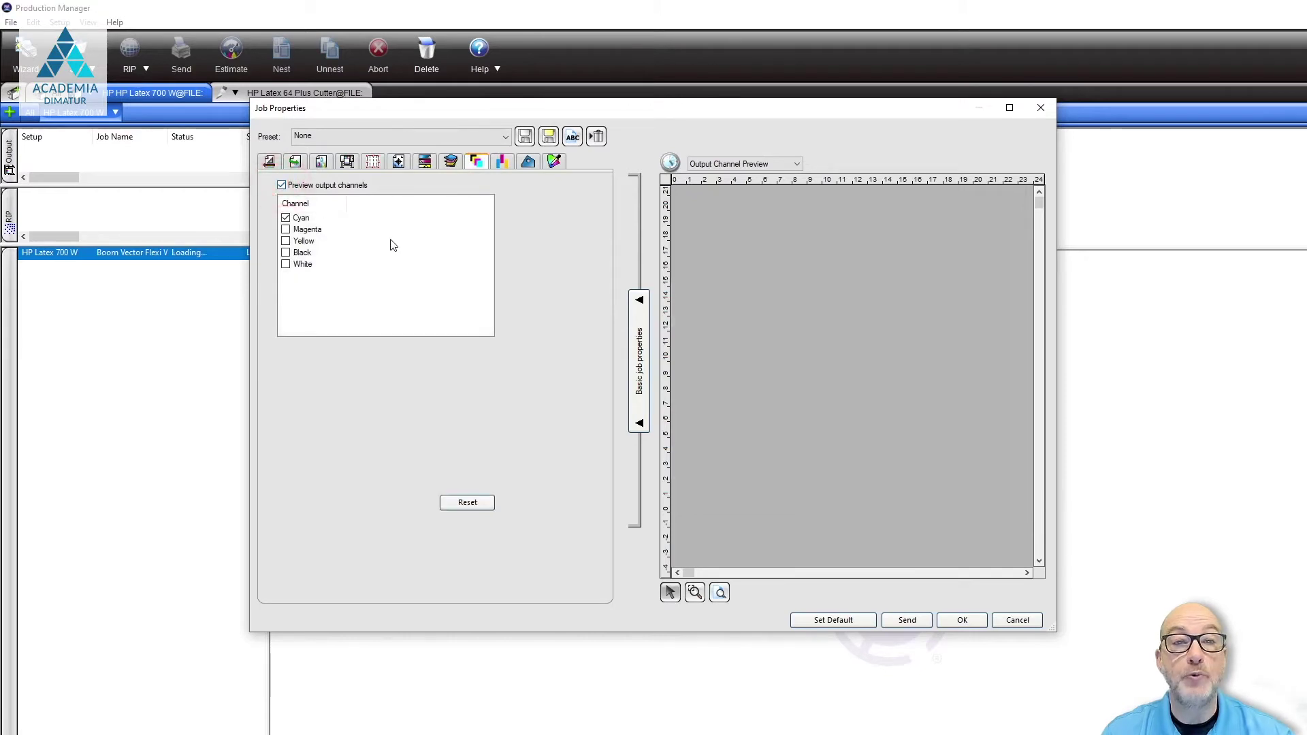
pyautogui.click(286, 229)
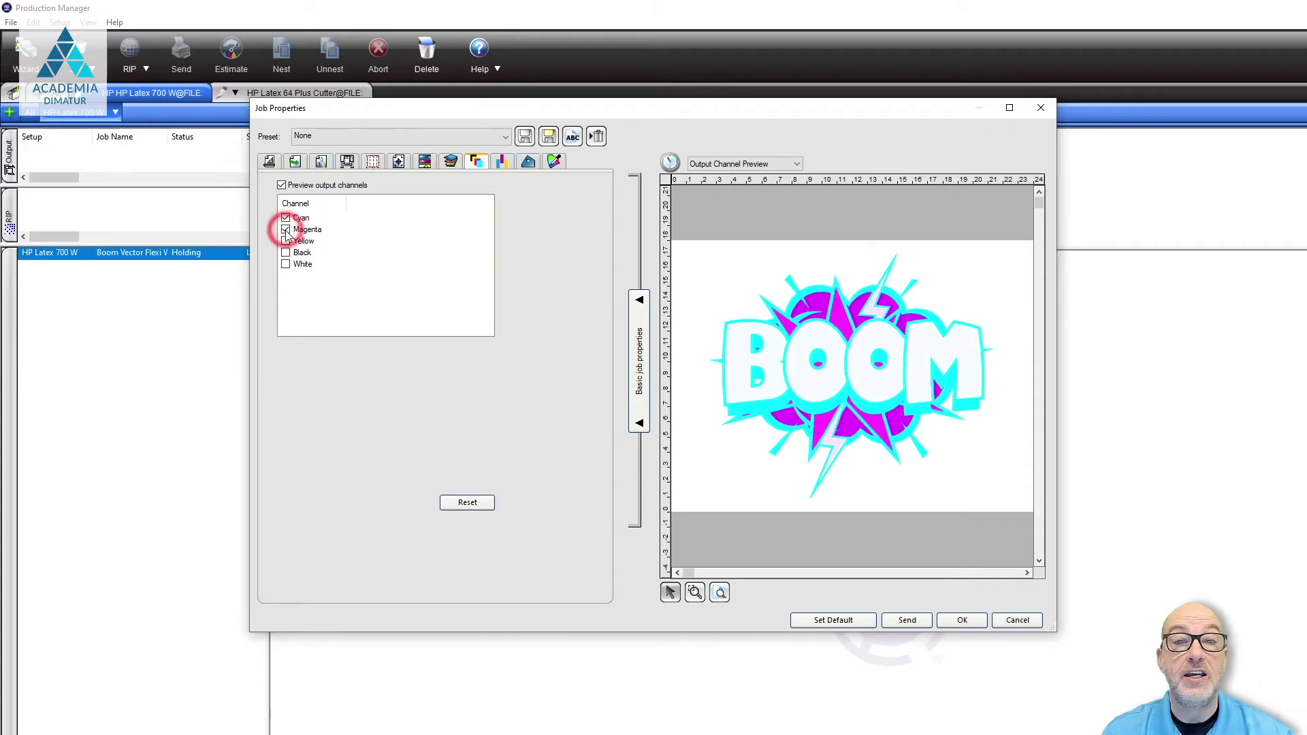
pyautogui.click(286, 241)
pyautogui.click(285, 253)
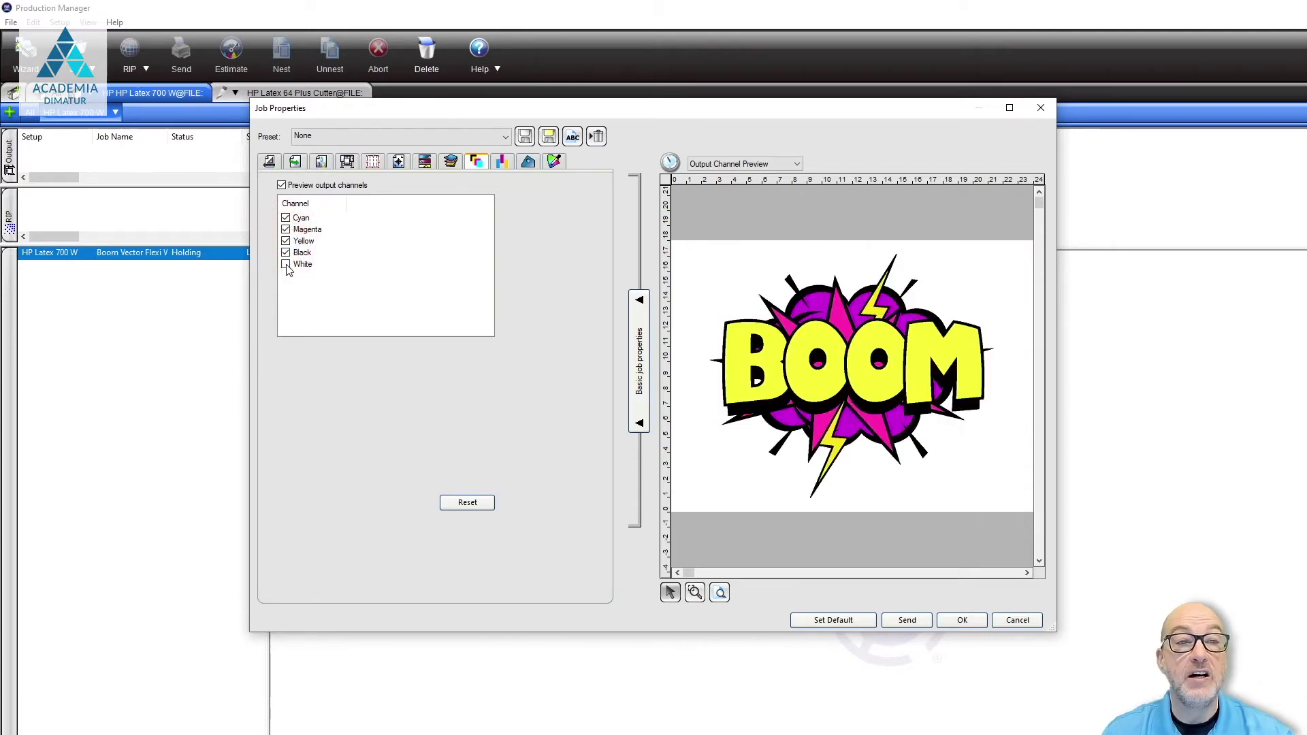
# Preview only the White output channel of the Boom artwork by hiding Cyan, Magenta, Yellow and Black.
pyautogui.click(285, 218)
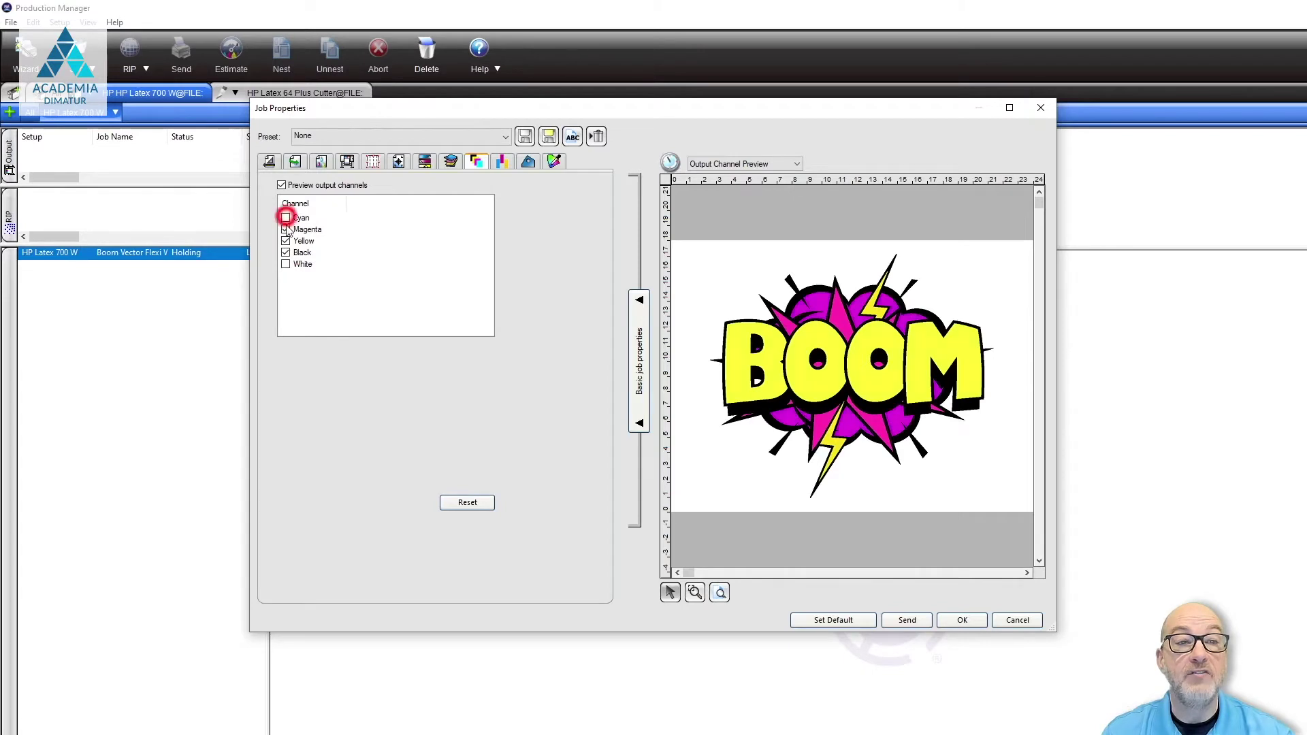
pyautogui.click(286, 229)
pyautogui.click(286, 240)
pyautogui.click(286, 253)
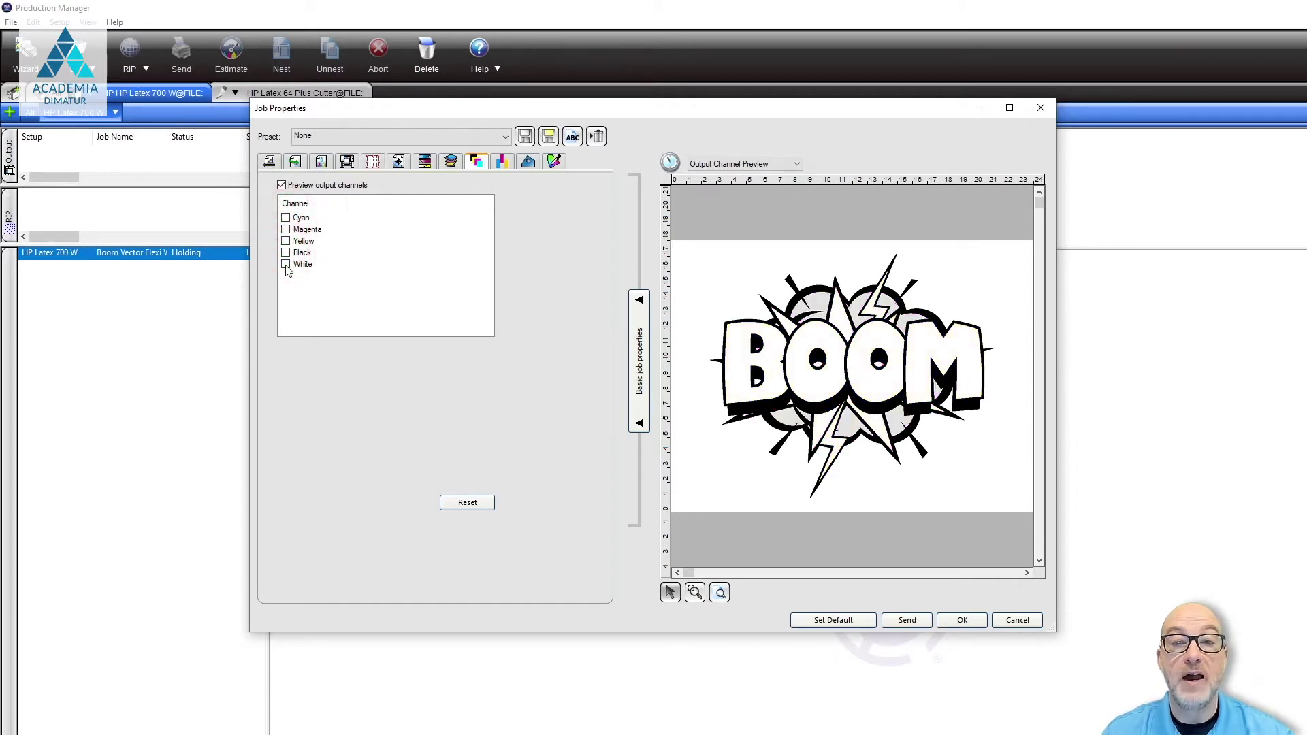
pyautogui.click(286, 264)
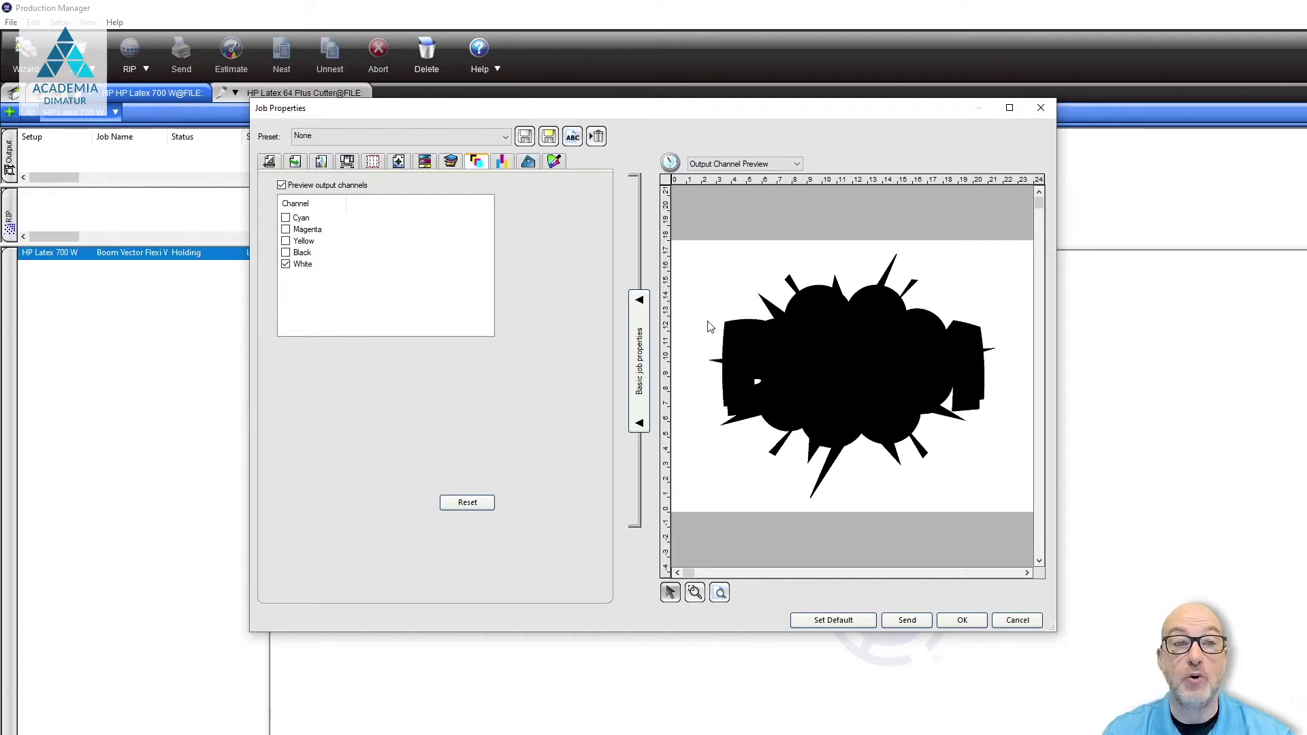
# Show the Cyan, Magenta, Yellow and Black channels again with White hidden, and accept the Boom job's properties.
pyautogui.click(286, 218)
pyautogui.click(286, 229)
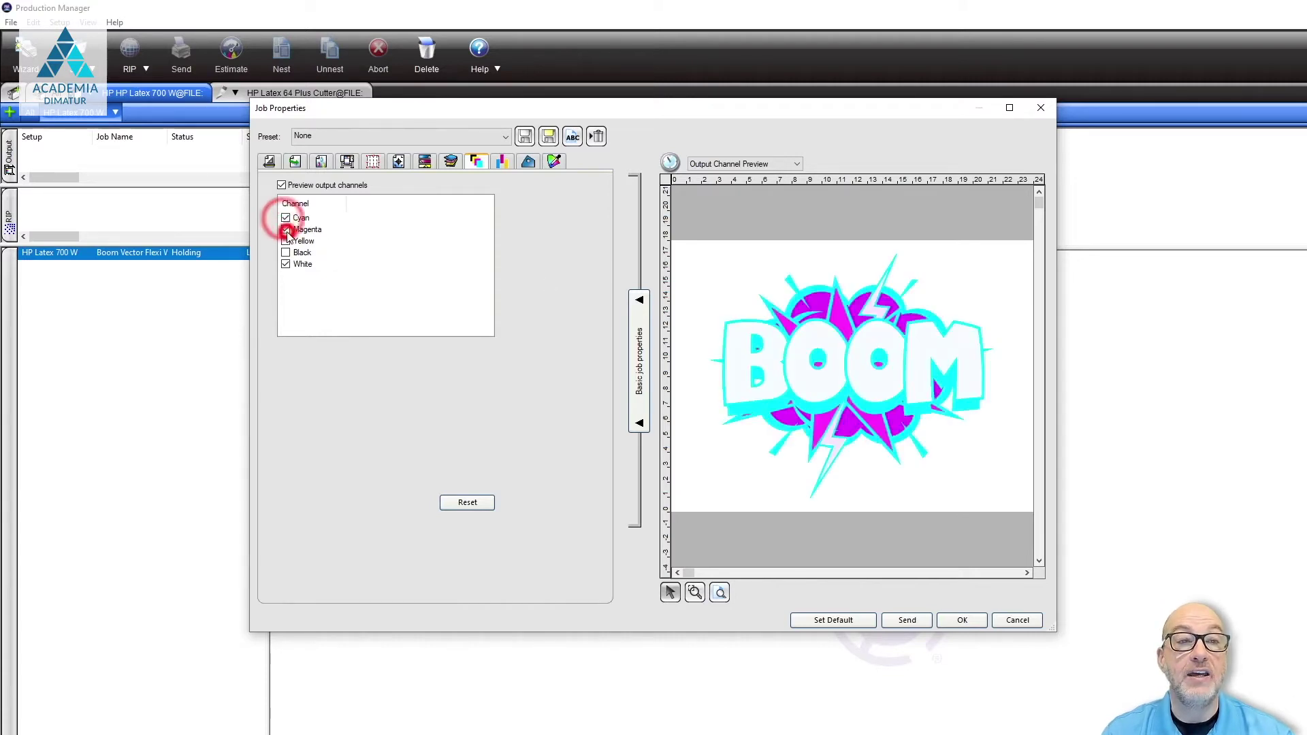
pyautogui.click(285, 240)
pyautogui.click(286, 253)
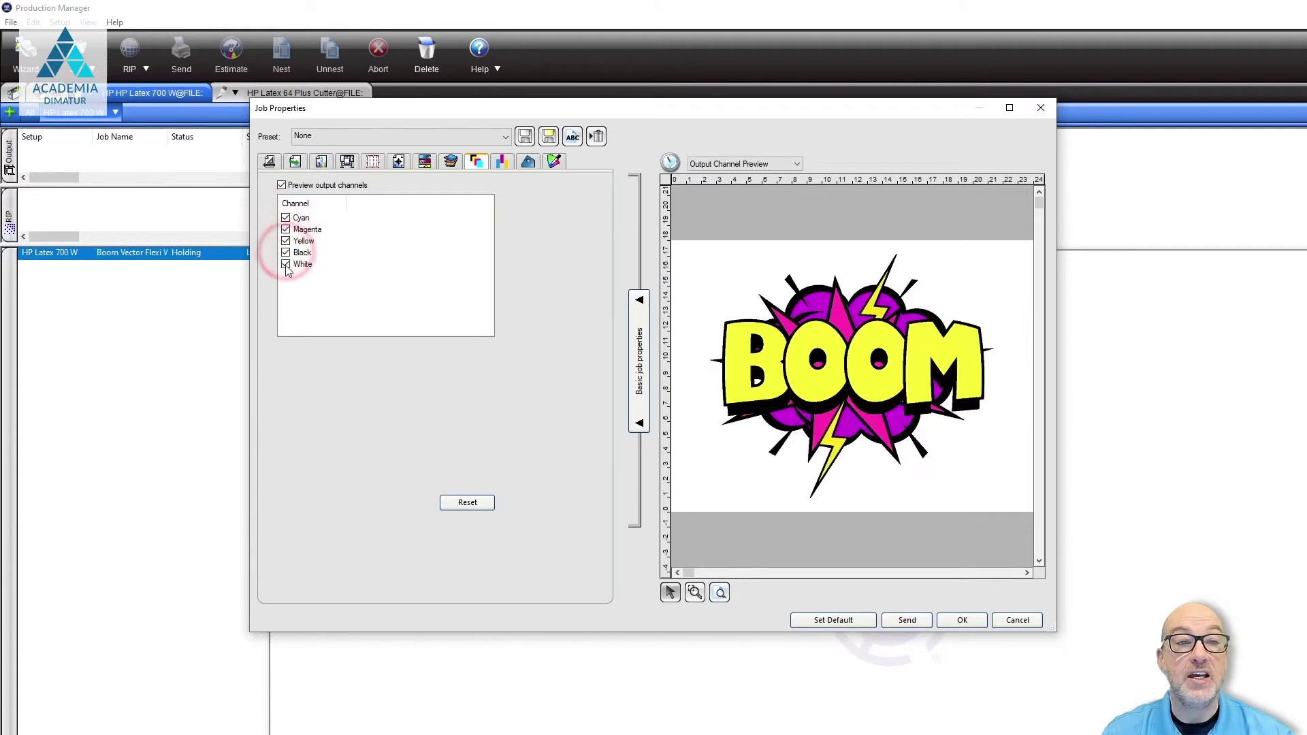
pyautogui.click(286, 264)
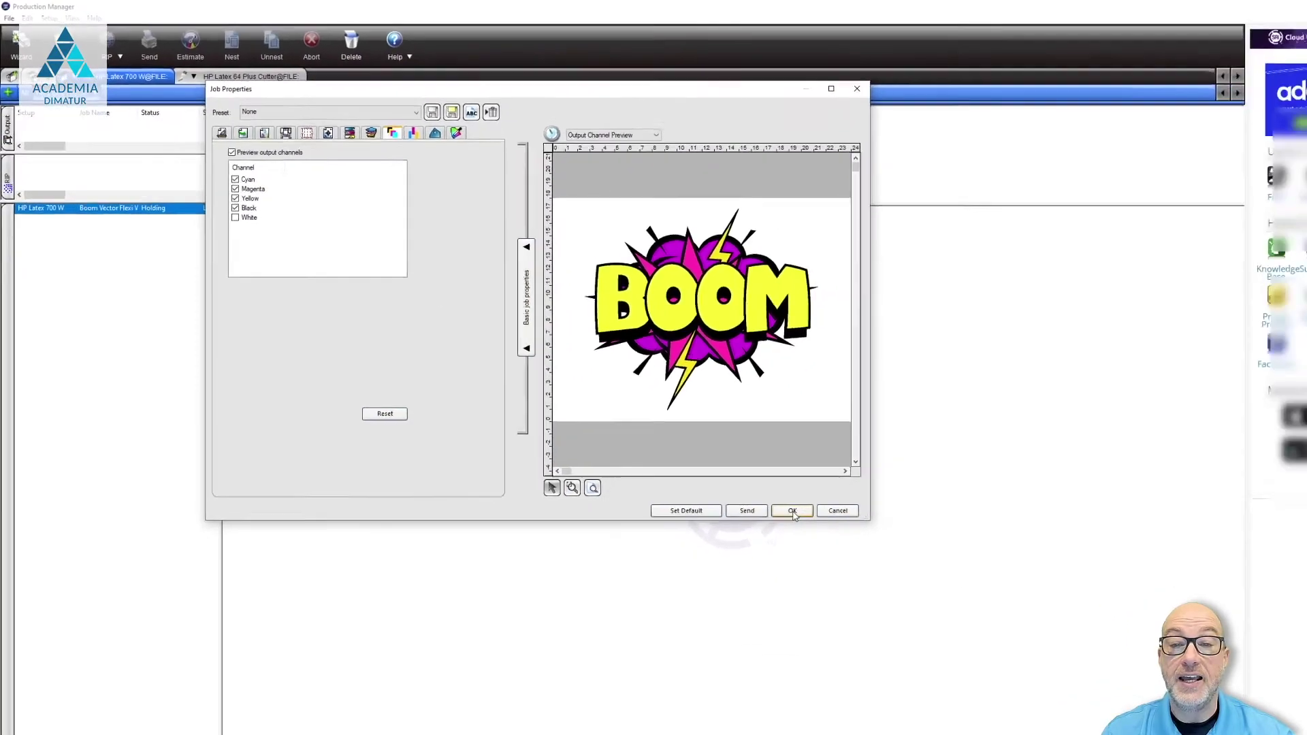
pyautogui.click(792, 511)
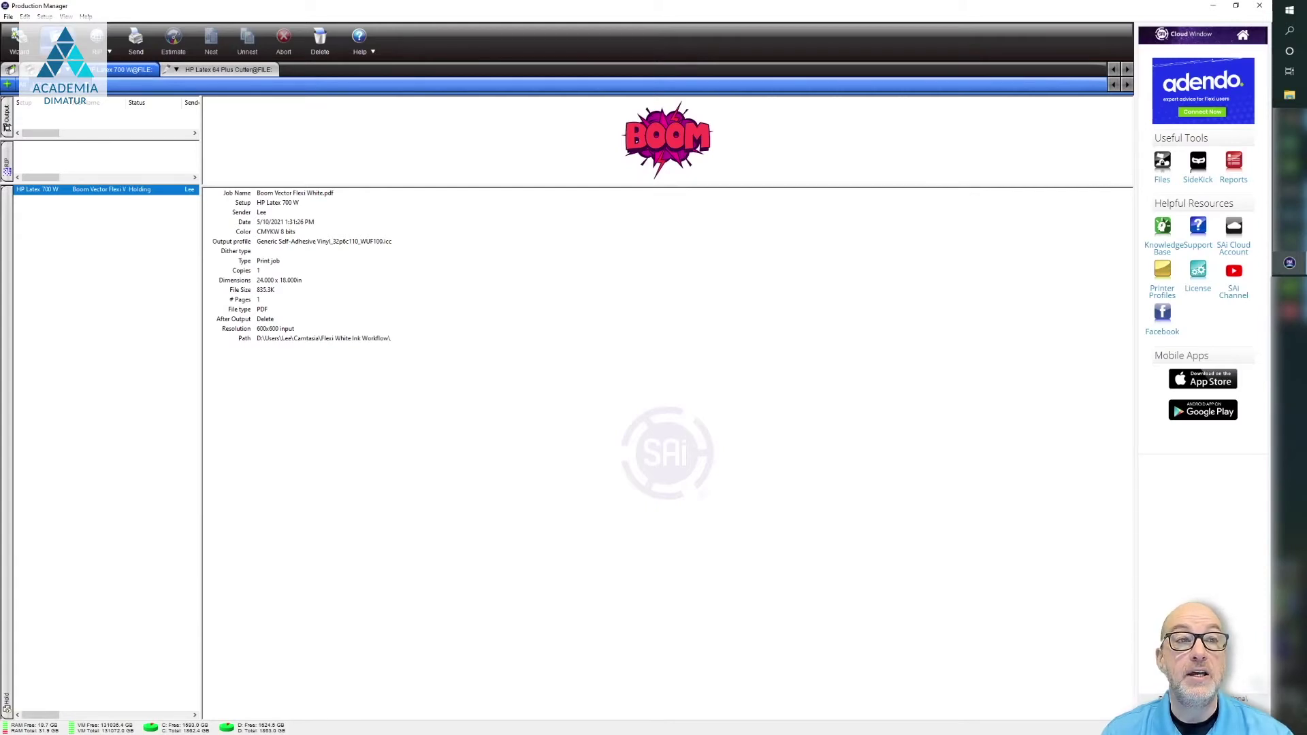
# Add Flower Flexi White.tif to the HP Latex 700 W queue and open its job properties.
pyautogui.click(55, 37)
pyautogui.click(75, 123)
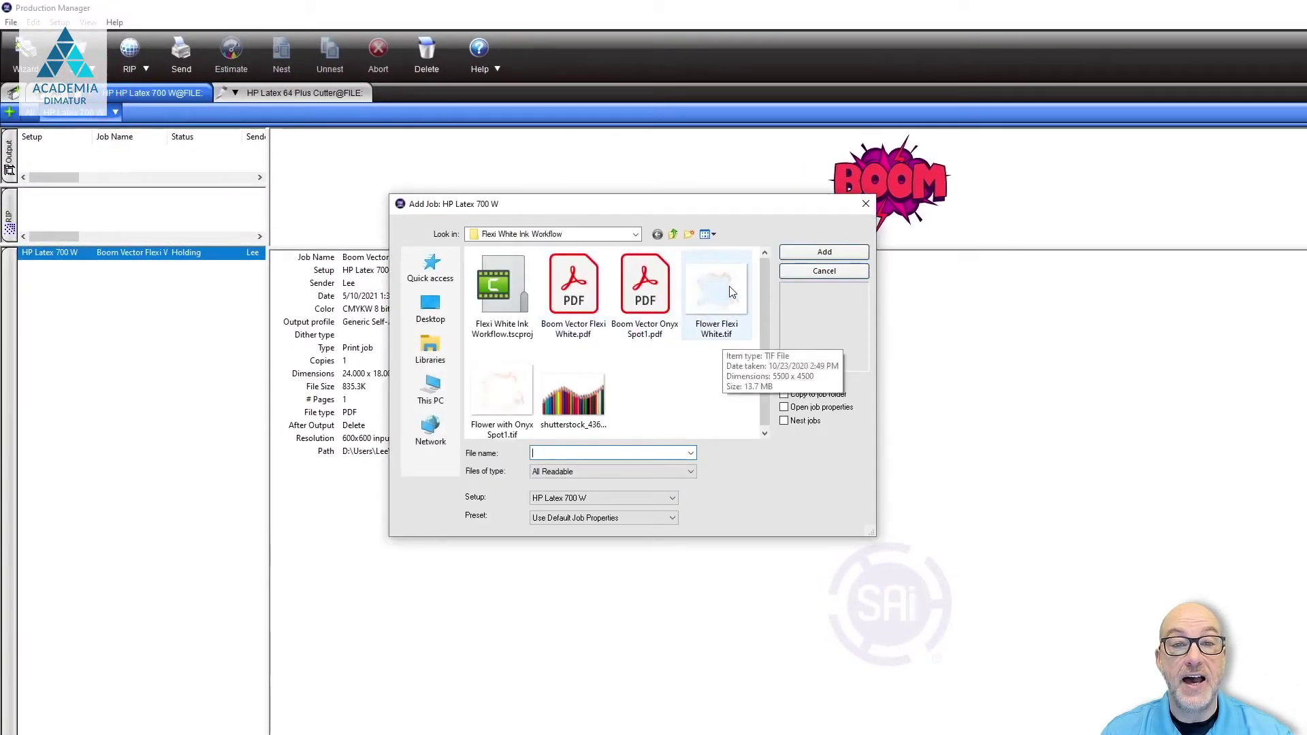
pyautogui.click(713, 292)
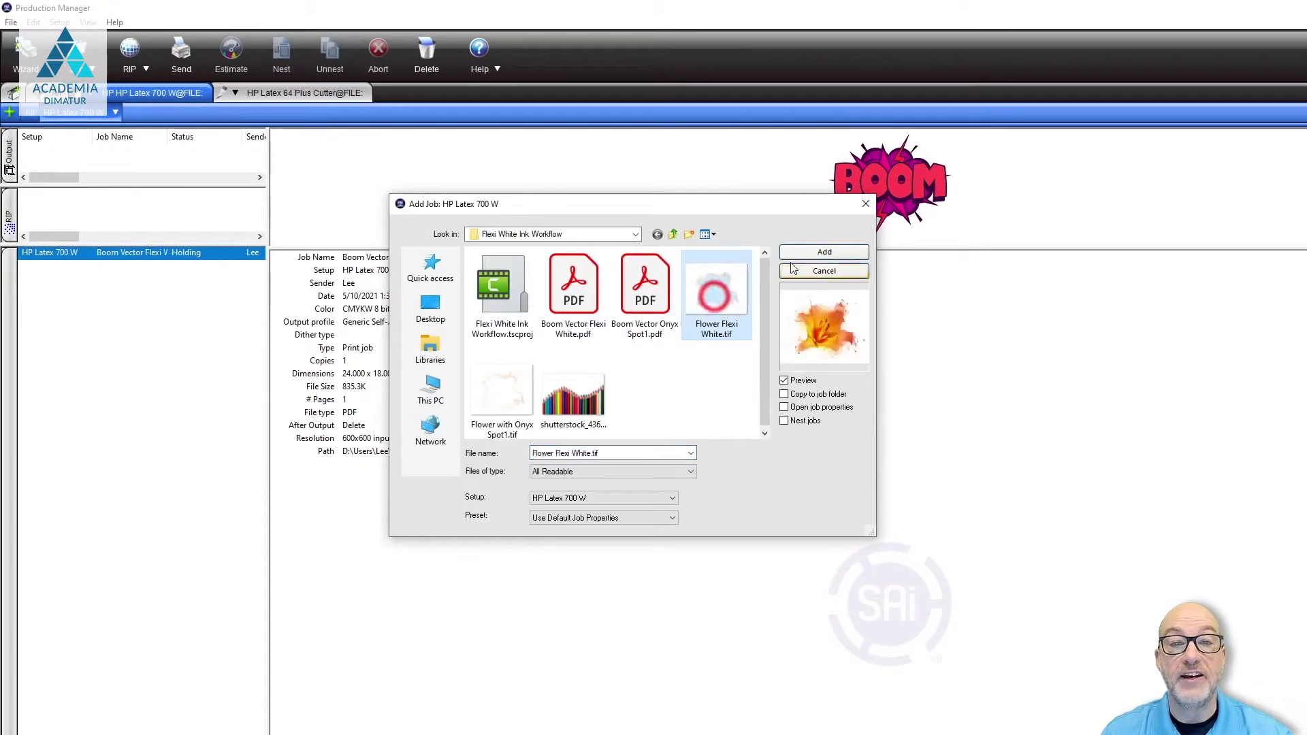
pyautogui.click(831, 254)
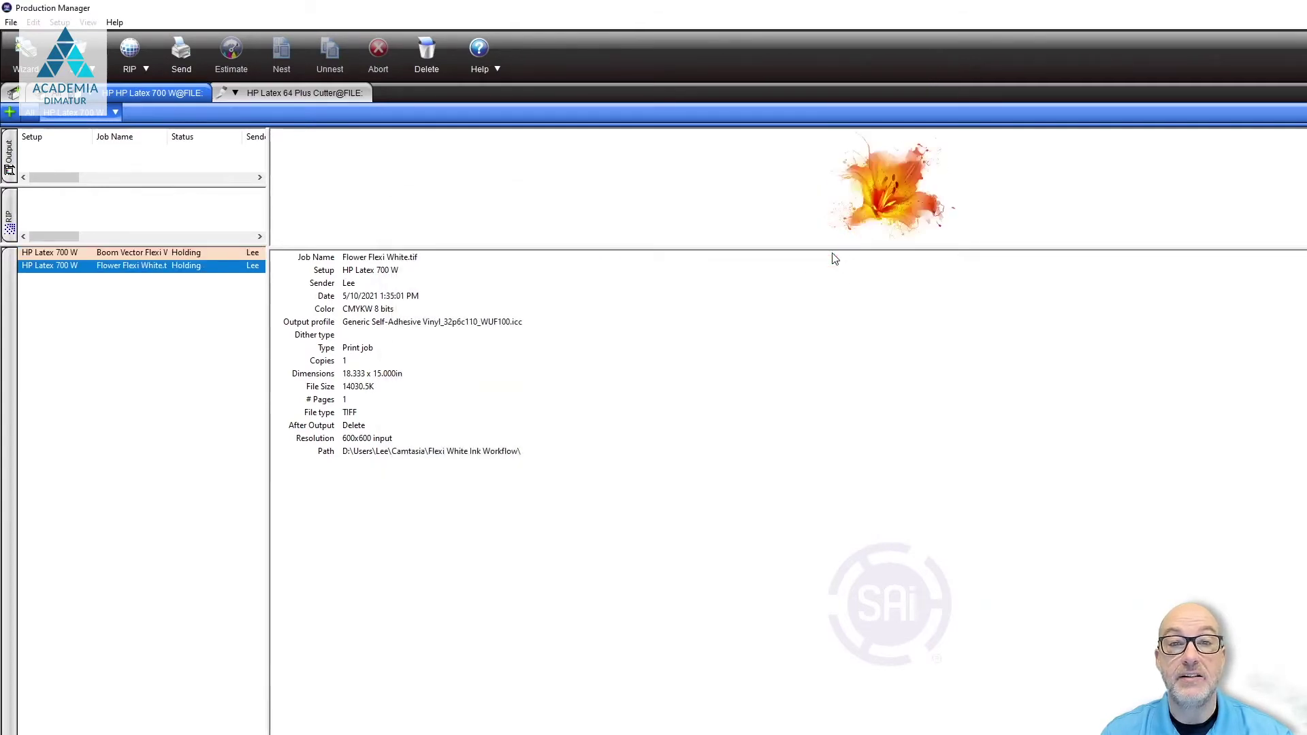
pyautogui.rightClick(121, 268)
pyautogui.click(169, 290)
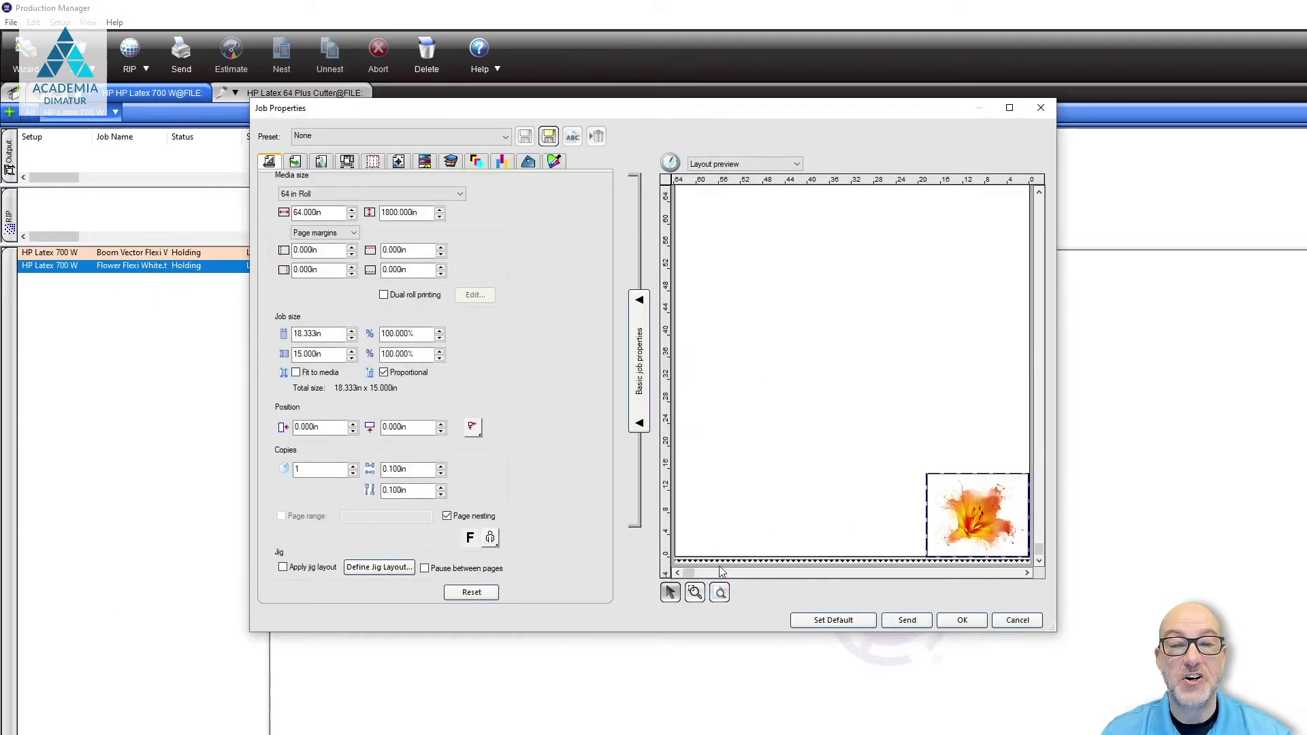
# Examine the flower job's layout, color correction settings and channel separations.
pyautogui.click(720, 593)
pyautogui.click(695, 592)
pyautogui.moveTo(915, 469); pyautogui.dragTo(1054, 561)
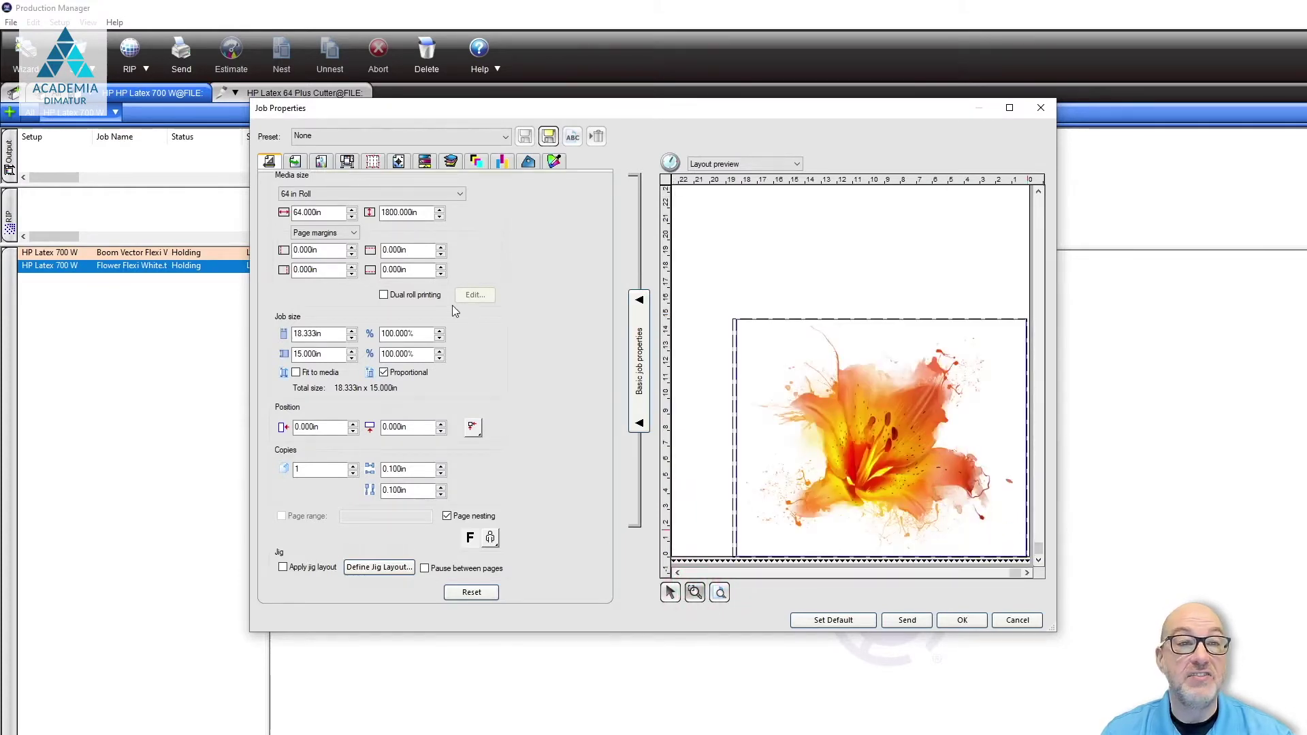
pyautogui.click(320, 163)
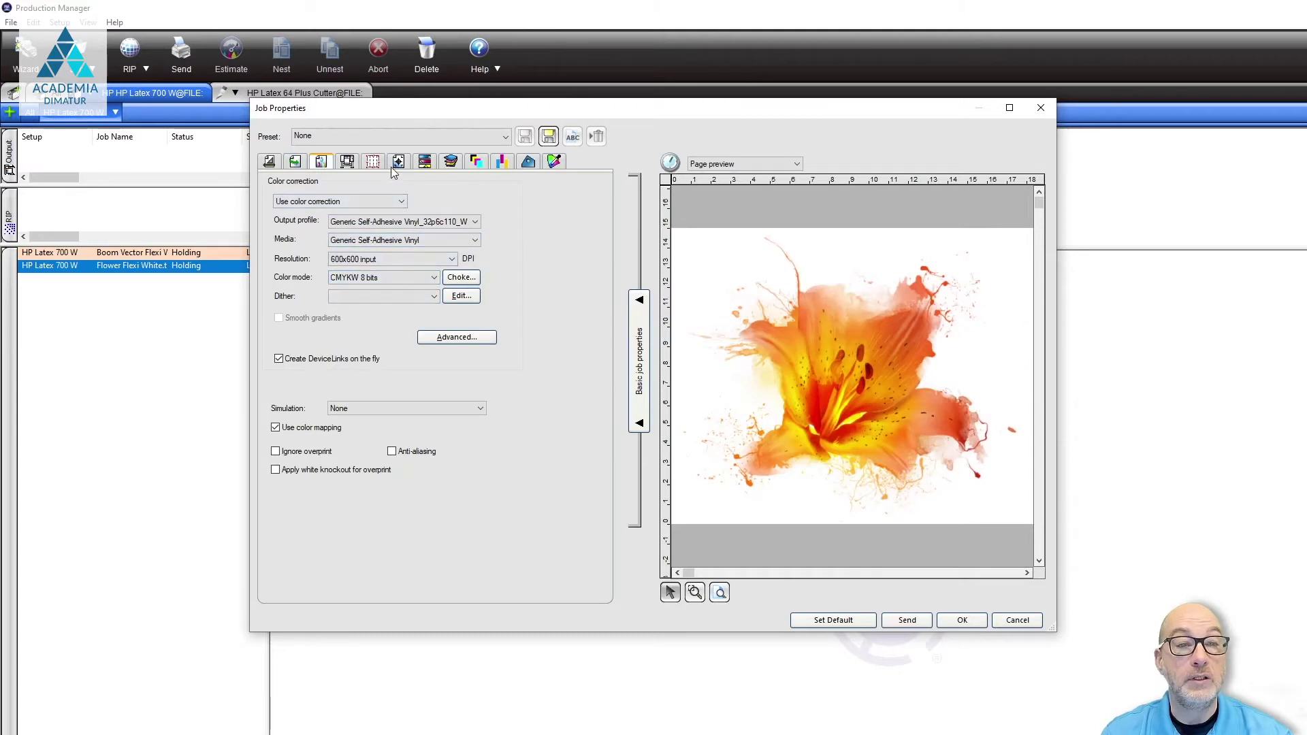
pyautogui.click(448, 163)
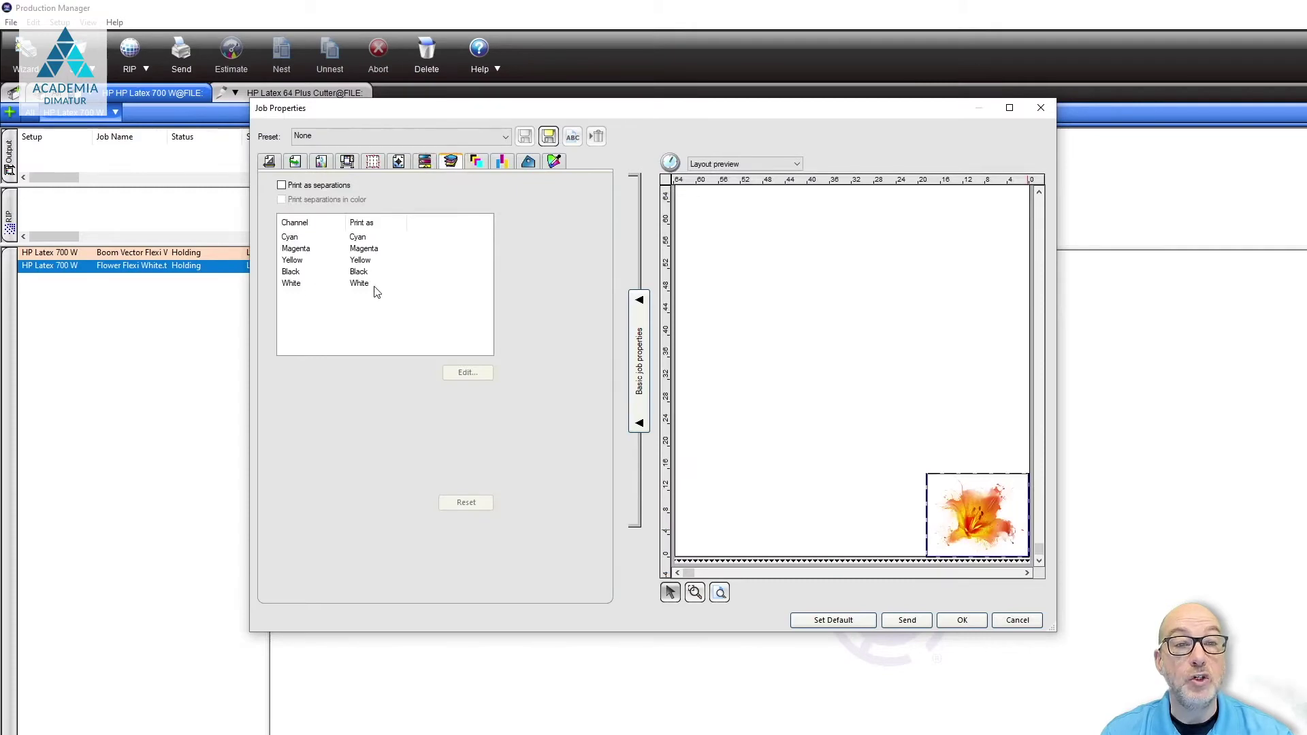
# Enable the output channel preview for the flower job and display only the White channel.
pyautogui.click(472, 161)
pyautogui.click(284, 262)
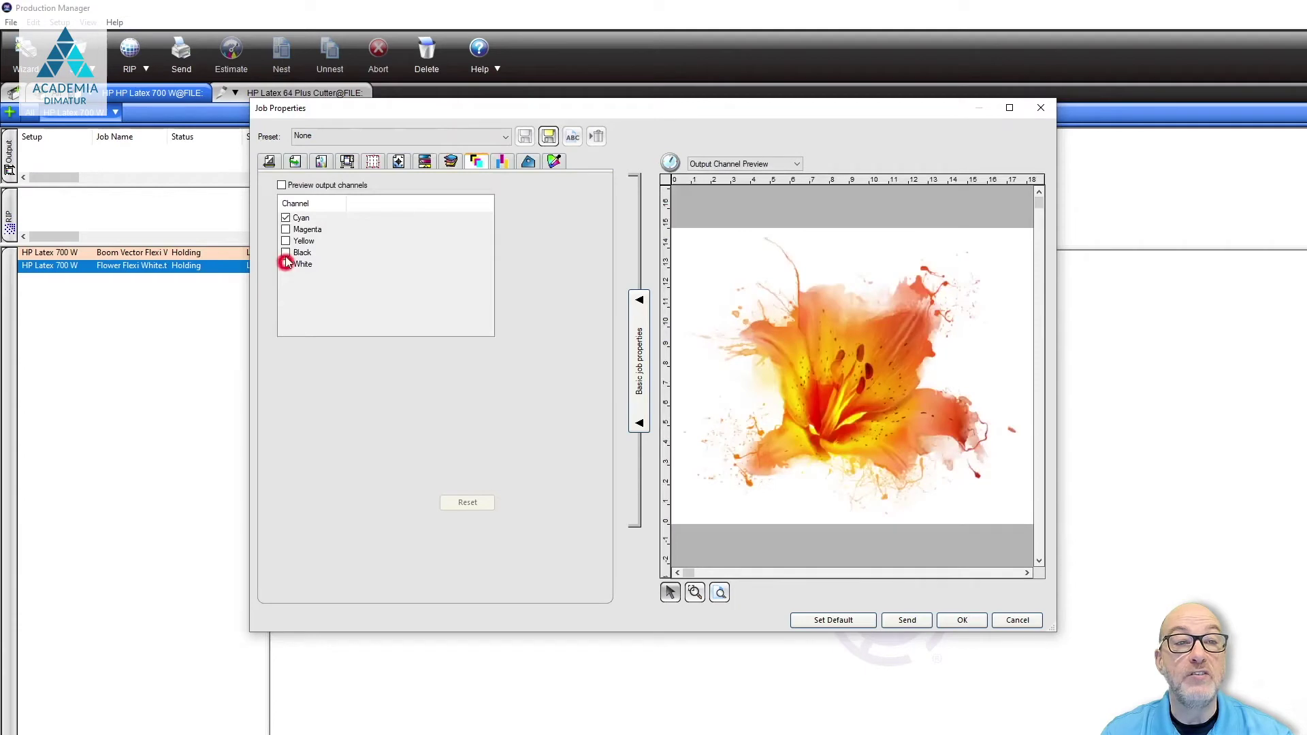
pyautogui.click(282, 185)
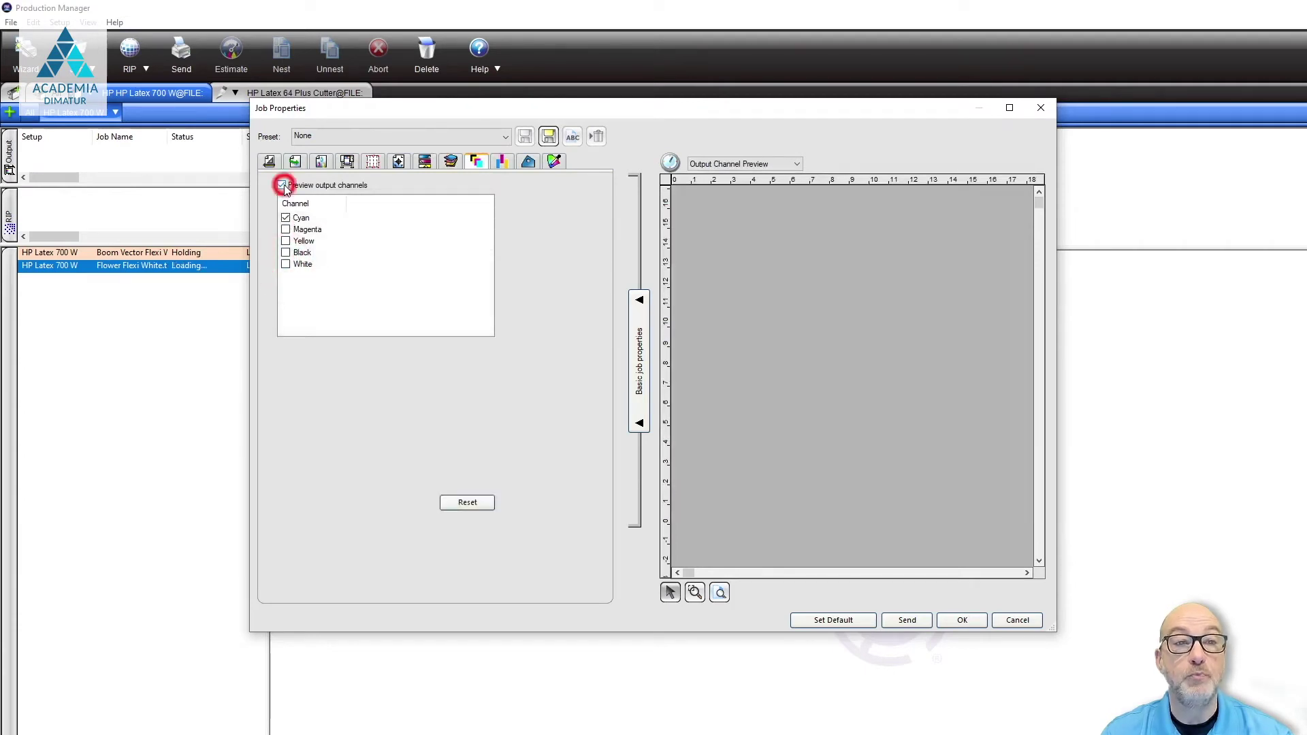
pyautogui.click(286, 265)
pyautogui.click(286, 219)
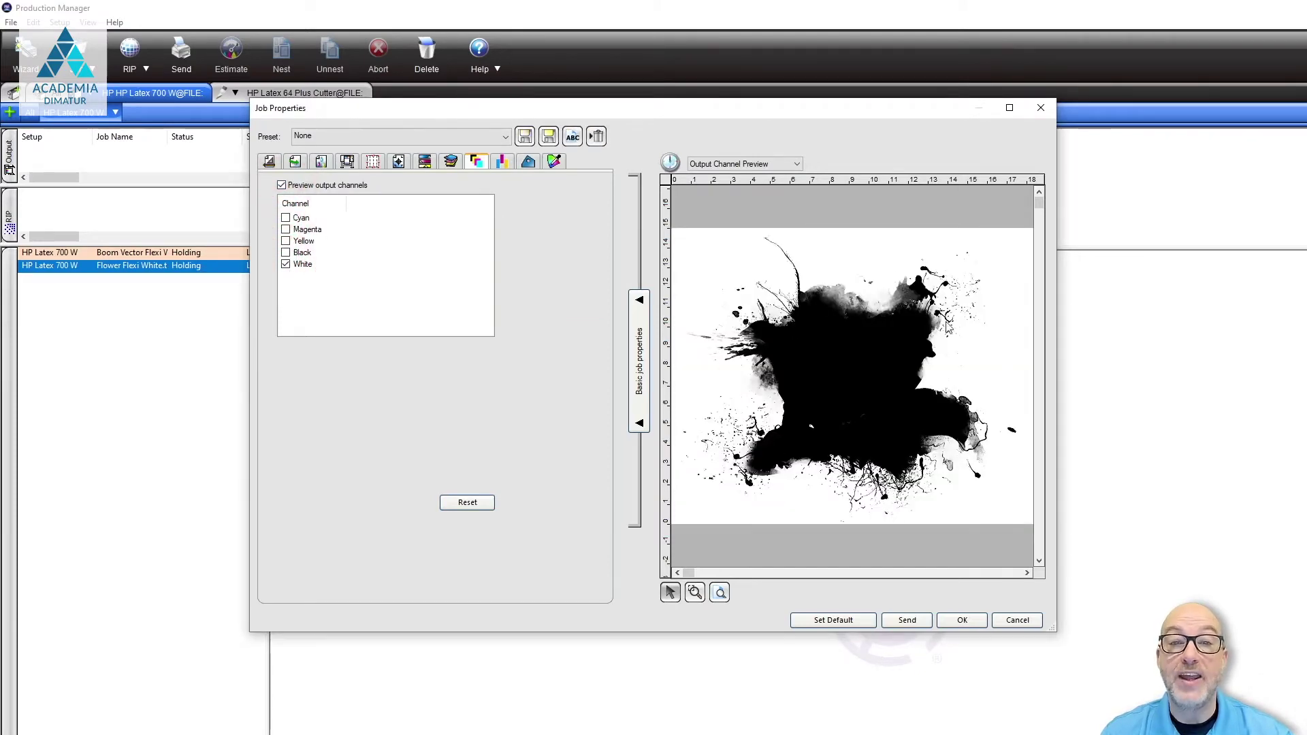
# Add the Cyan, Magenta, Yellow and Black channels to the flower job's White channel preview.
pyautogui.click(286, 218)
pyautogui.click(286, 229)
pyautogui.click(286, 241)
pyautogui.click(286, 253)
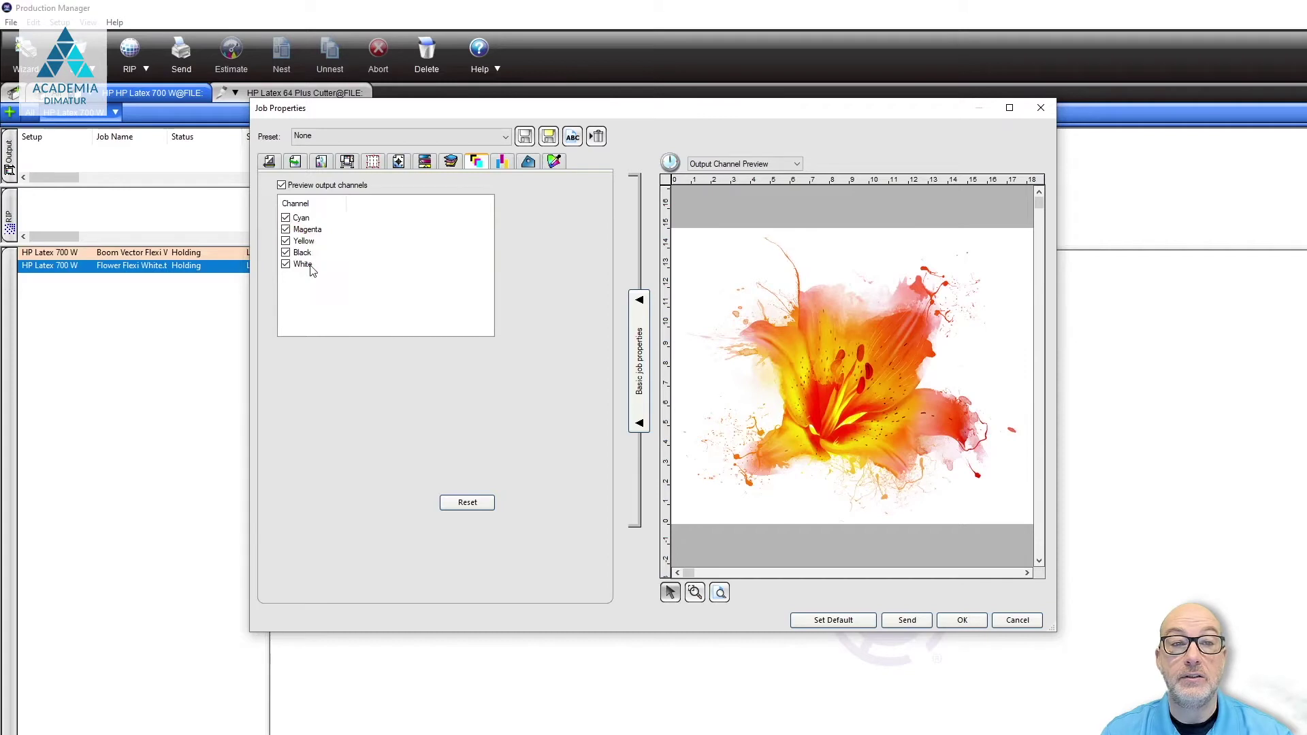
# Hide the flower preview's Black, Yellow, Magenta and Cyan channels, leaving only White, and accept the job properties.
pyautogui.click(287, 252)
pyautogui.click(285, 241)
pyautogui.click(286, 229)
pyautogui.click(286, 217)
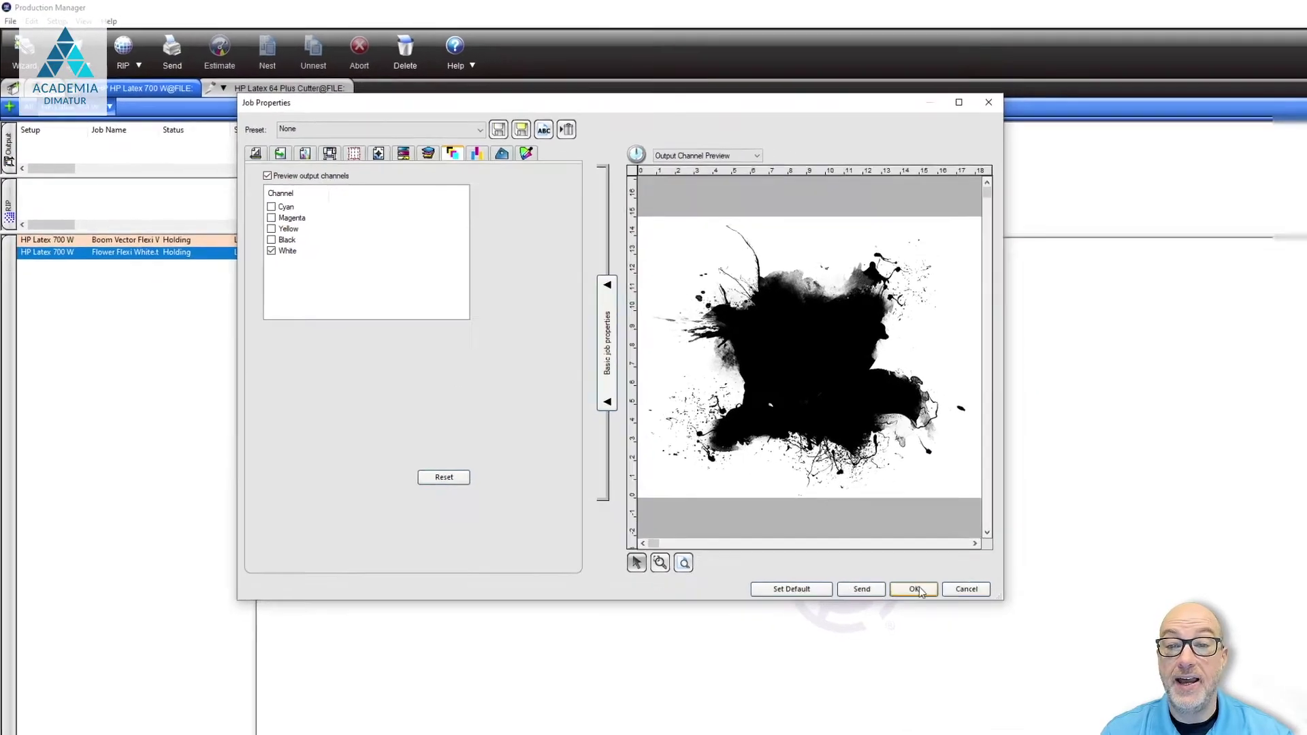
pyautogui.click(918, 590)
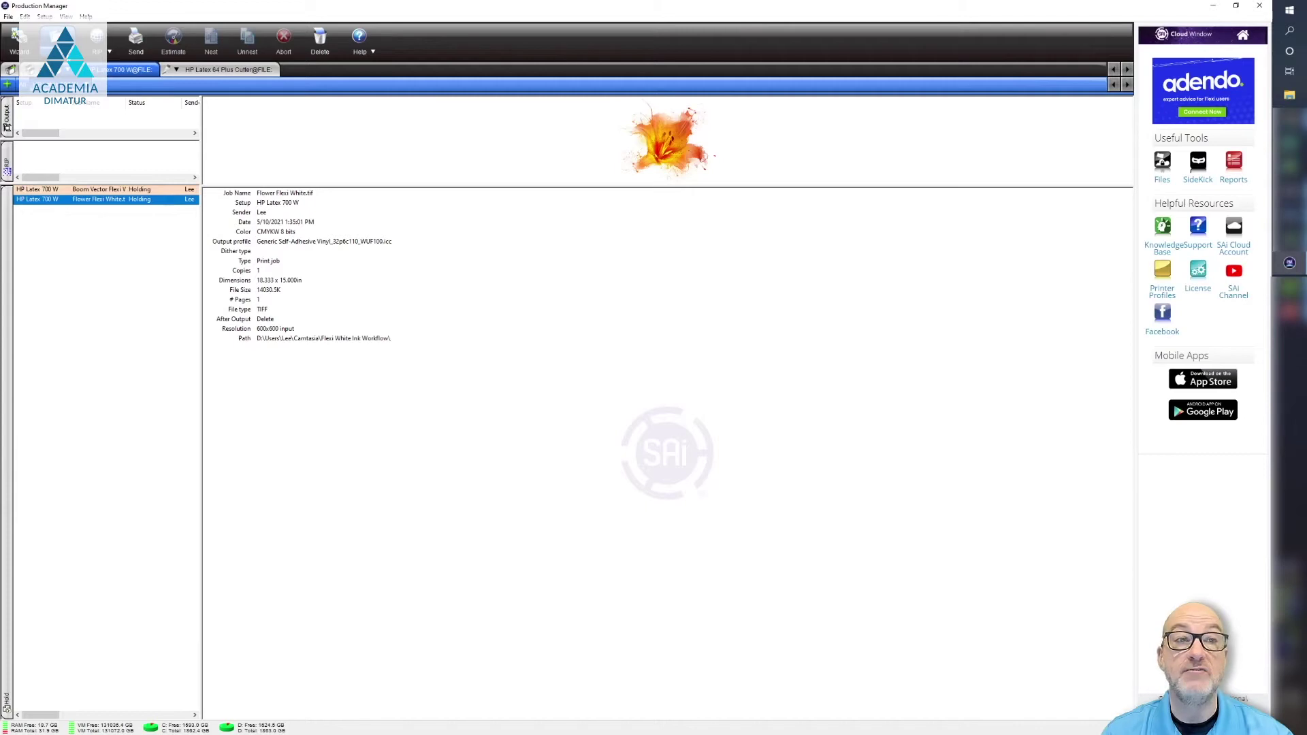
# Add Boom Vector Onyx Spot1.pdf to the HP Latex 700 W queue with its job properties opened.
pyautogui.click(53, 40)
pyautogui.click(102, 68)
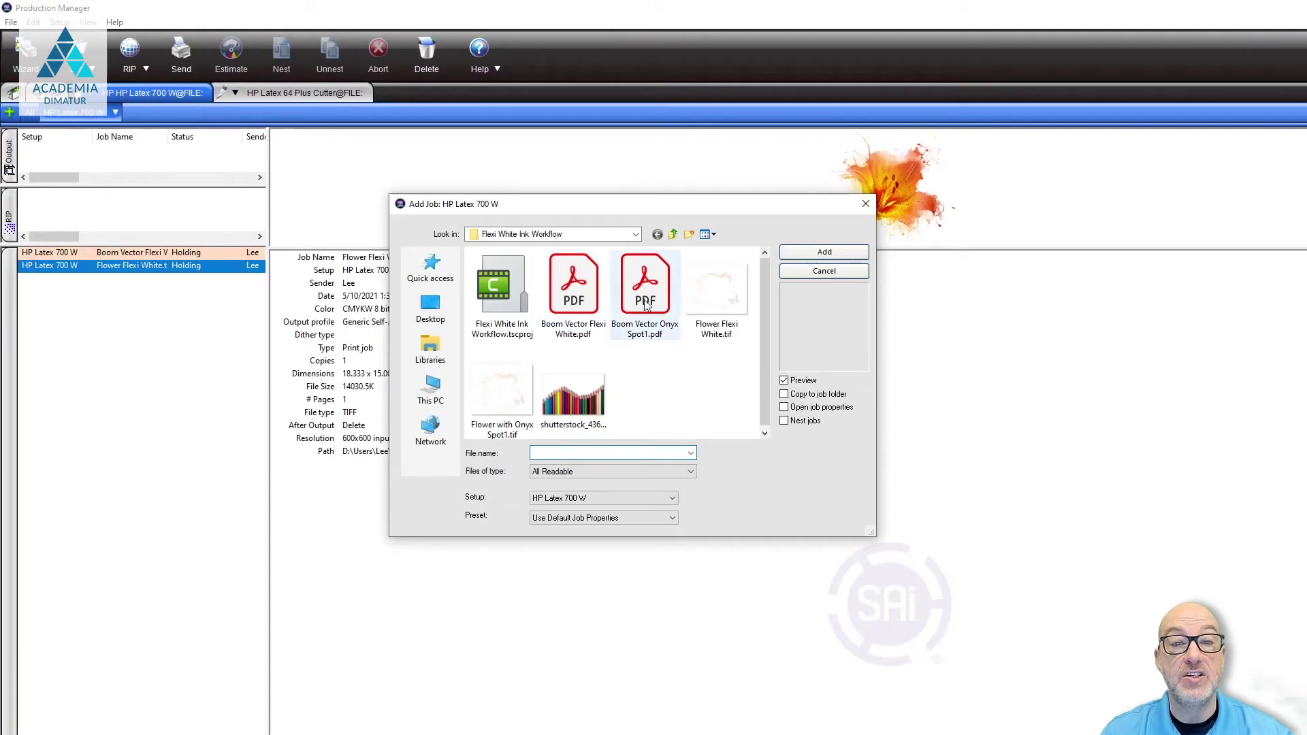
pyautogui.click(644, 290)
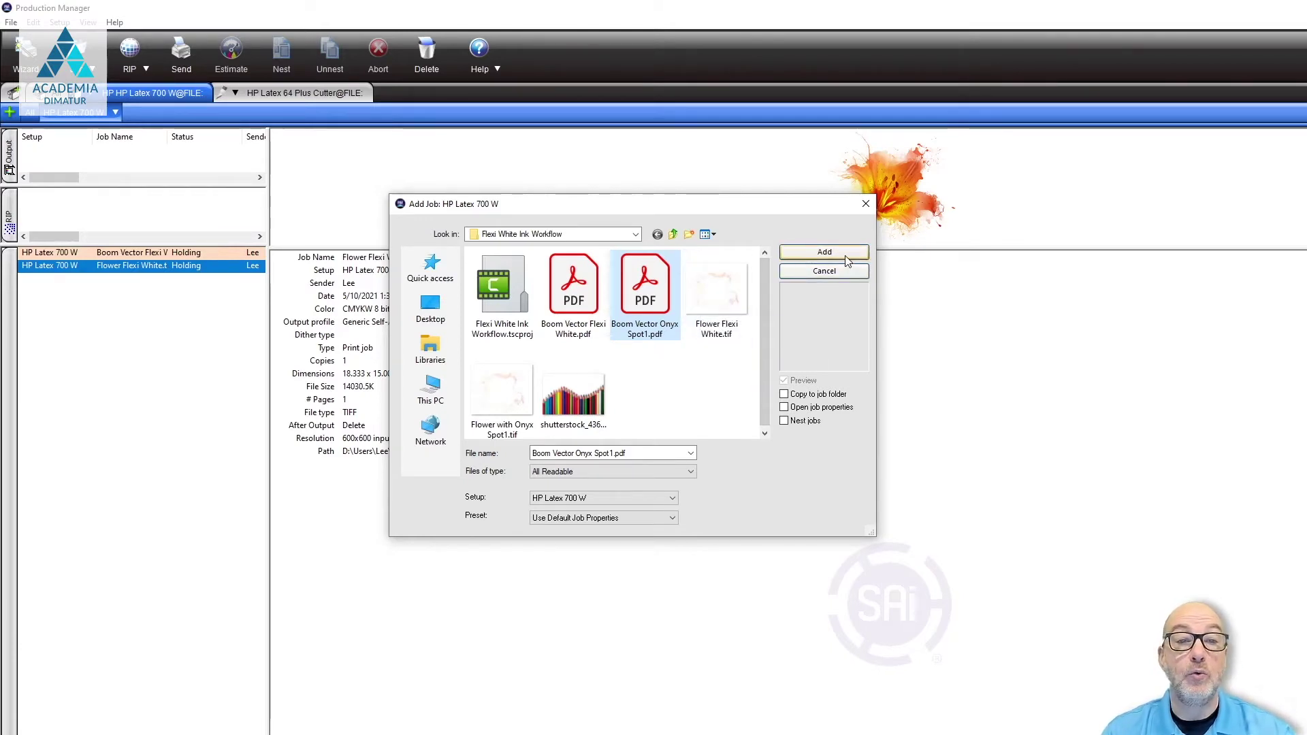
pyautogui.click(804, 409)
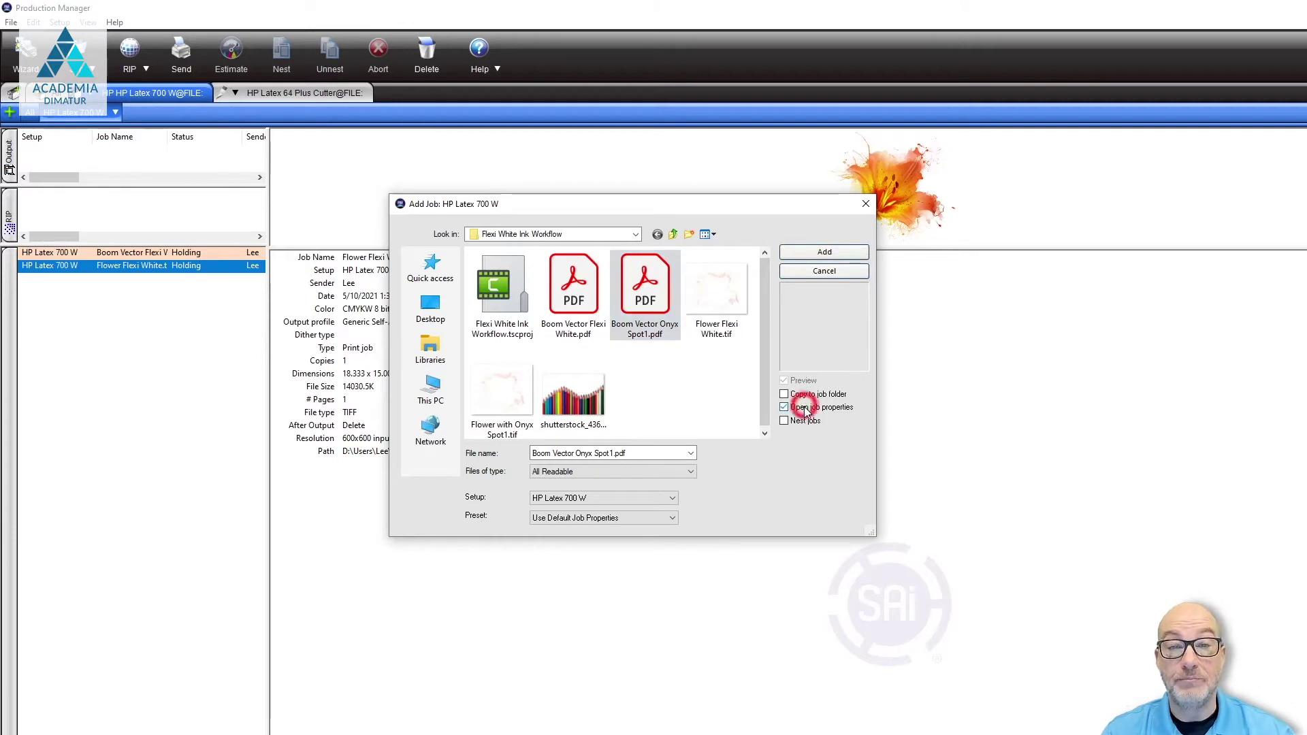
pyautogui.click(821, 254)
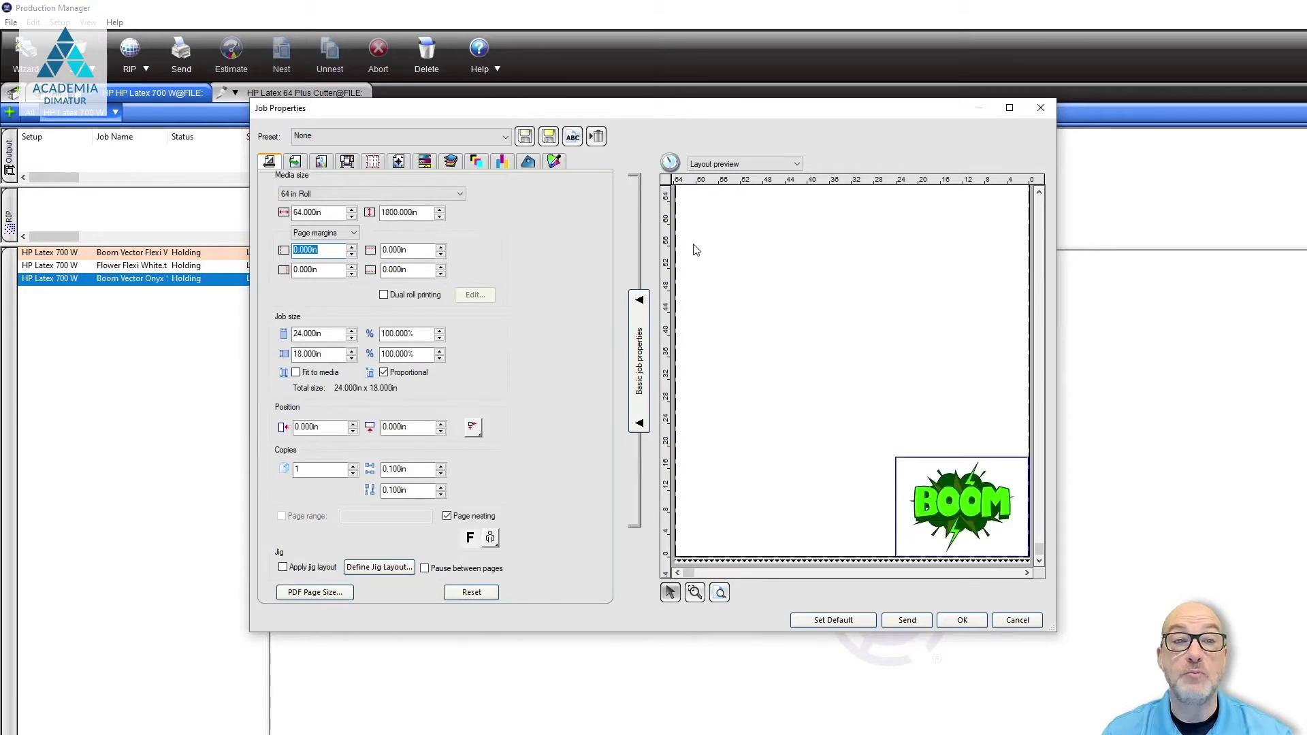
# Check how the Boom job's Spot1 channel is separated, and enable its output channel preview with only White displayed.
pyautogui.click(450, 163)
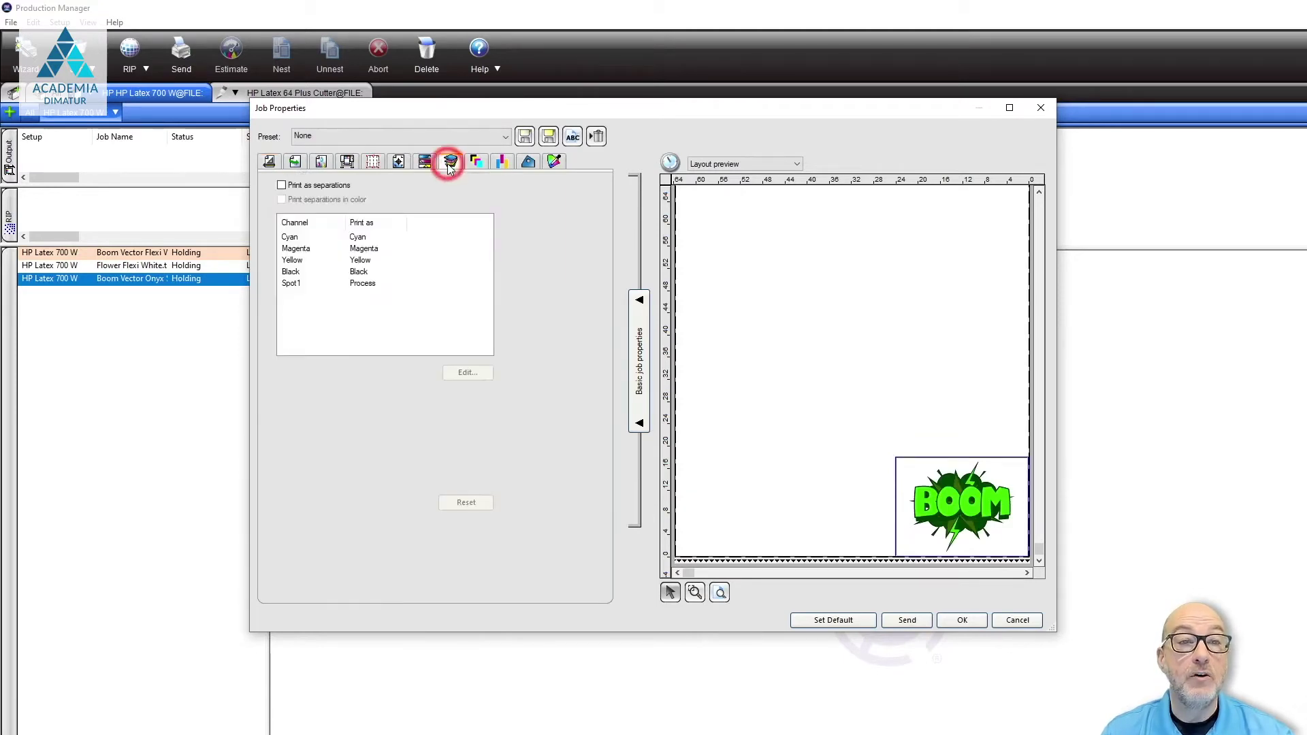
pyautogui.click(293, 286)
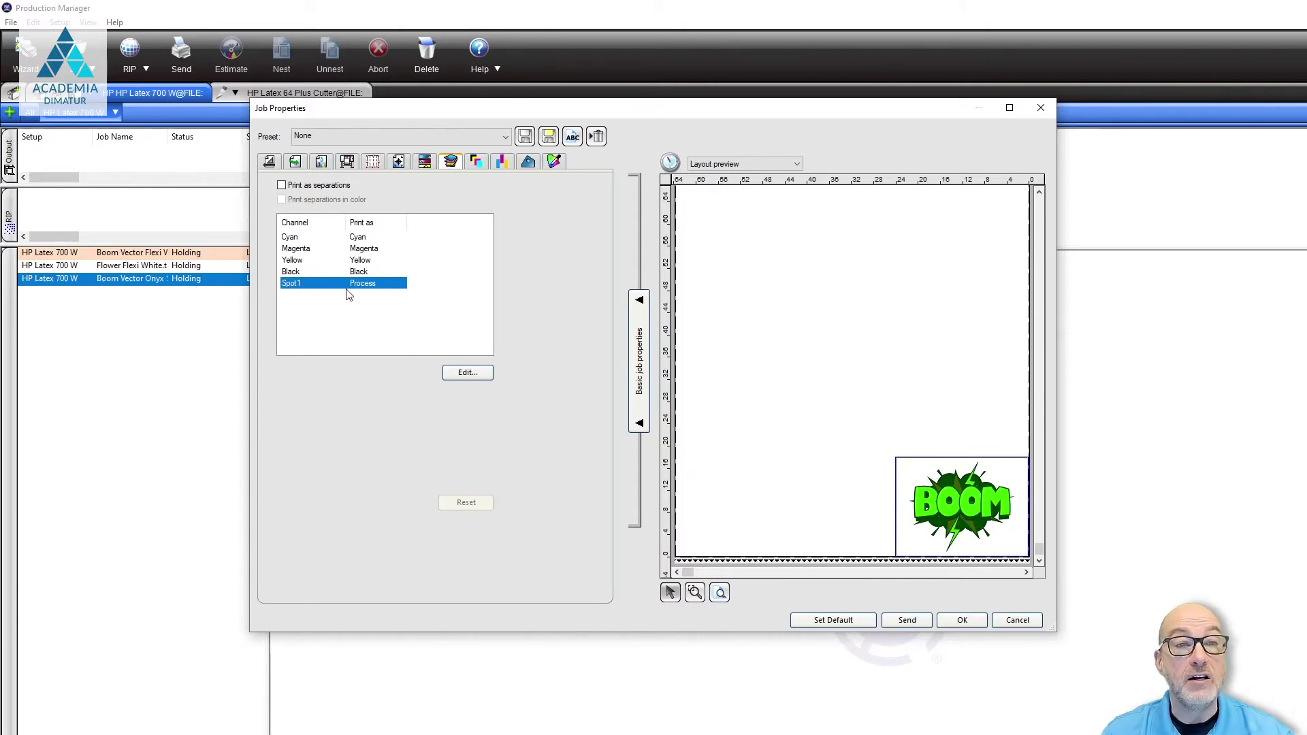
pyautogui.click(476, 161)
pyautogui.click(283, 262)
pyautogui.click(285, 217)
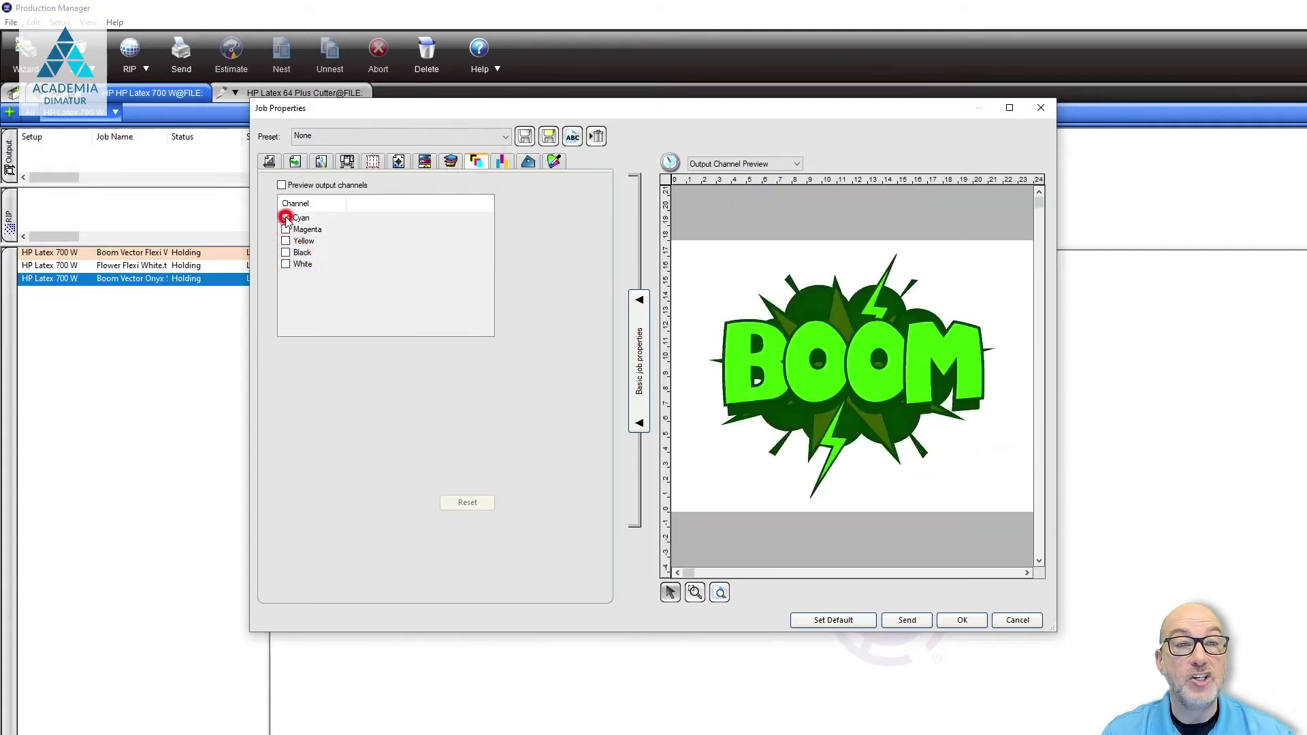
pyautogui.click(281, 185)
pyautogui.click(286, 264)
pyautogui.click(286, 217)
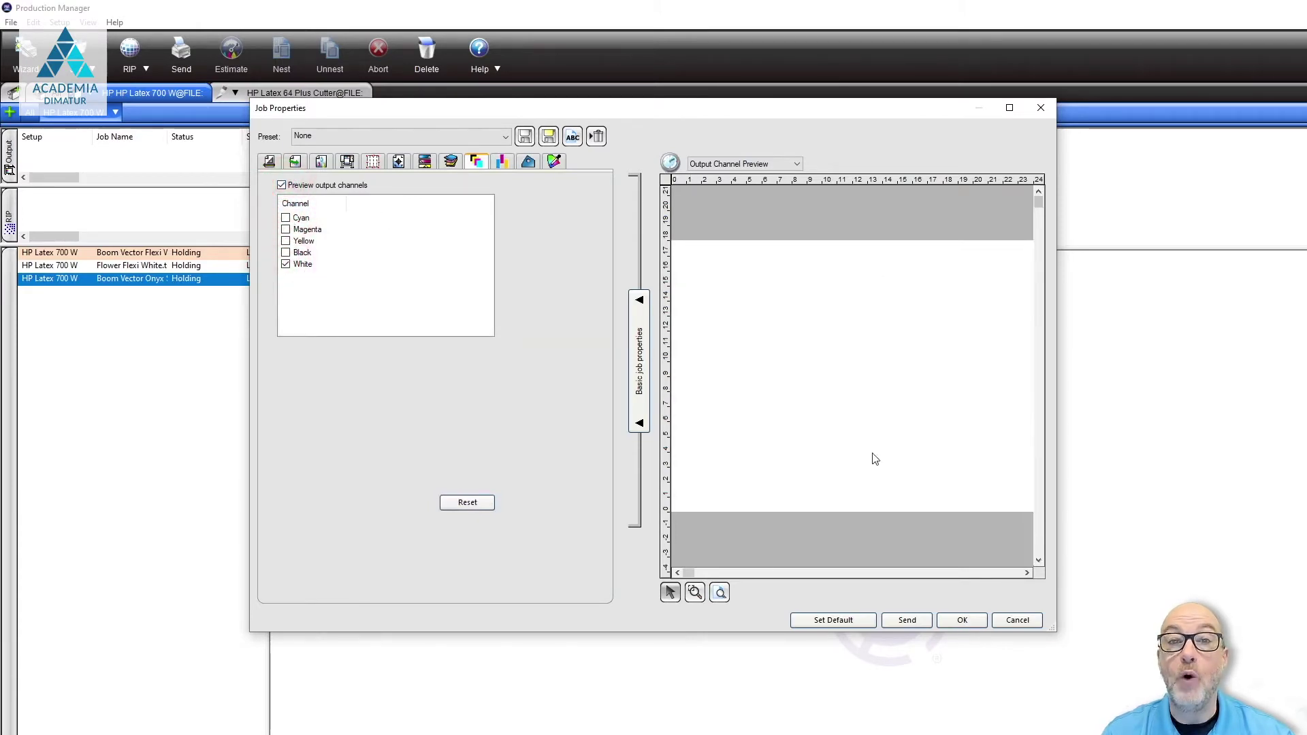
# Set the Boom job's Spot1 channel to print as White in the channel separations.
pyautogui.click(451, 162)
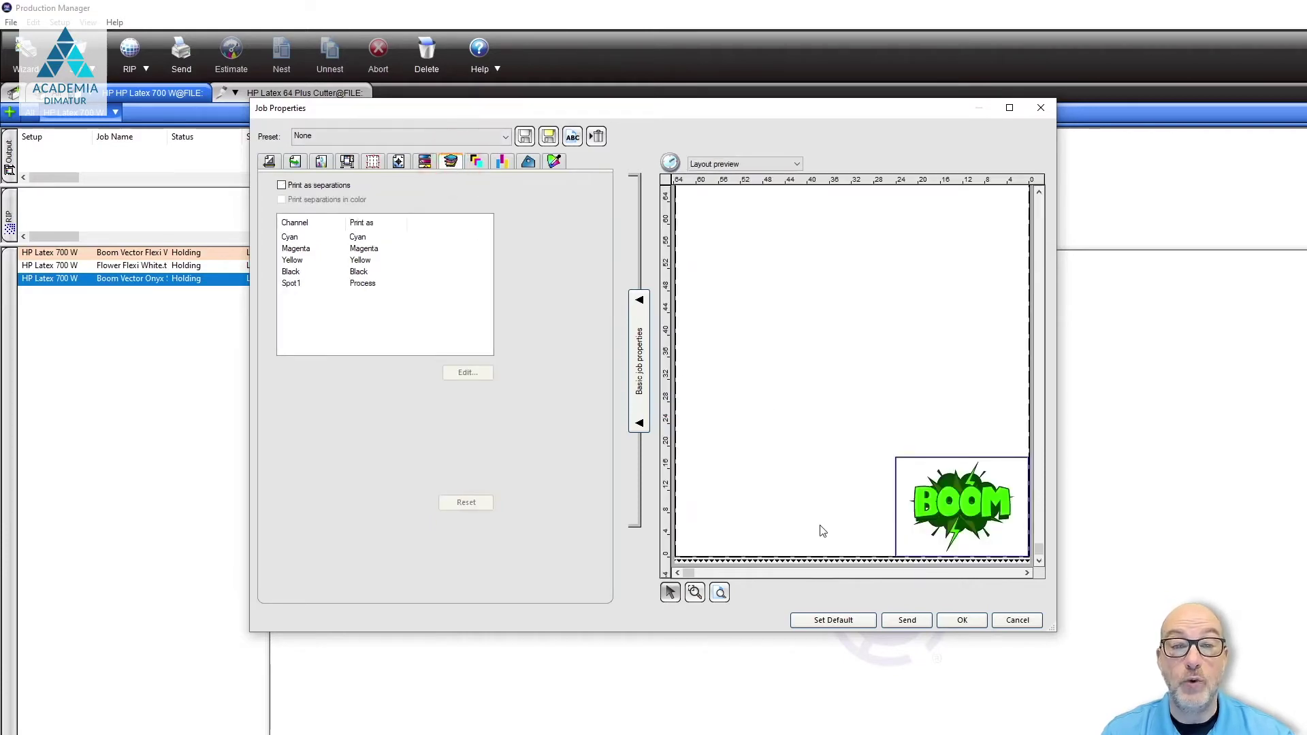
pyautogui.click(695, 593)
pyautogui.moveTo(887, 453); pyautogui.dragTo(1043, 570)
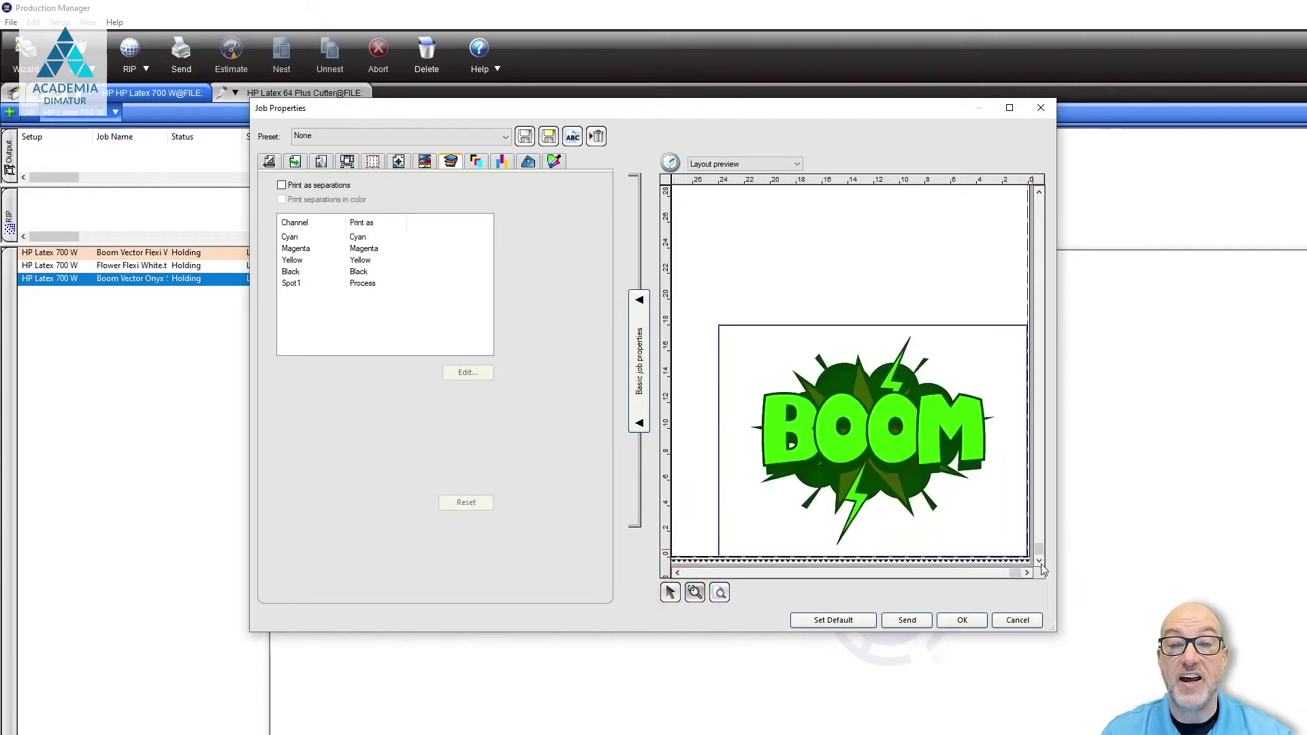
pyautogui.click(363, 285)
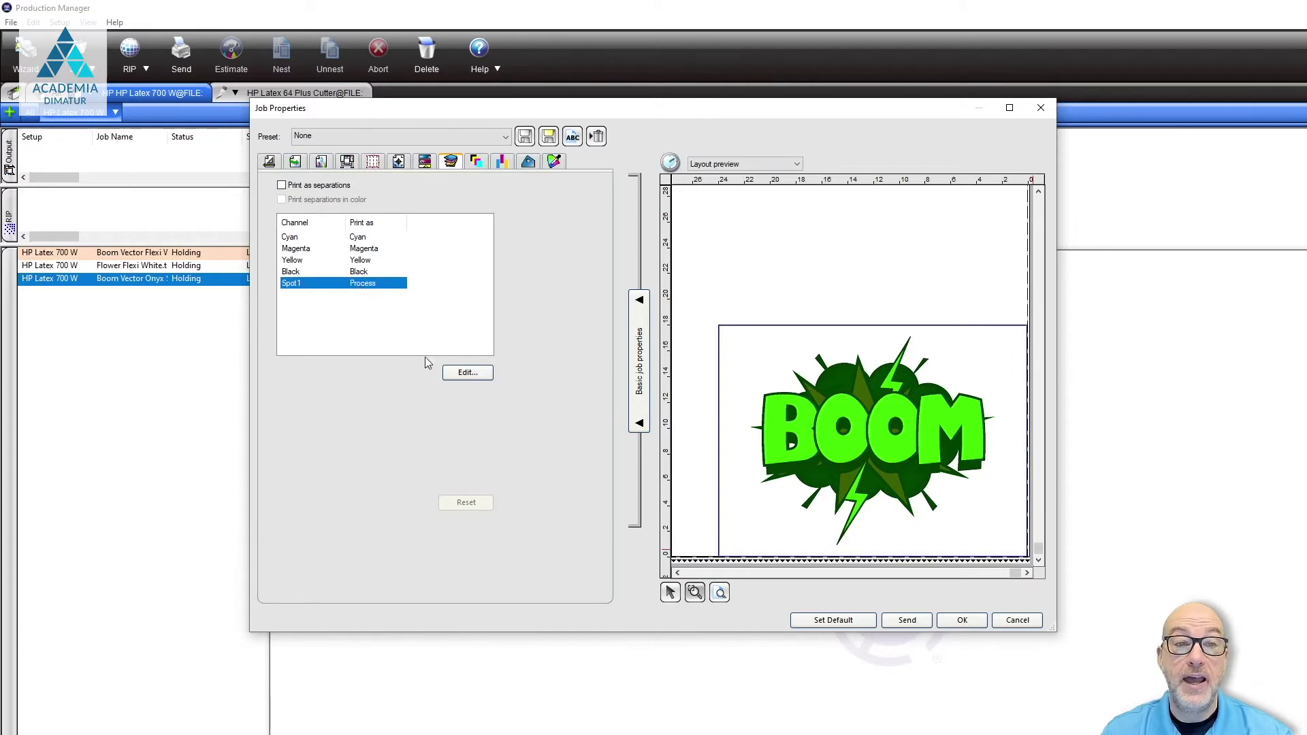
pyautogui.click(469, 373)
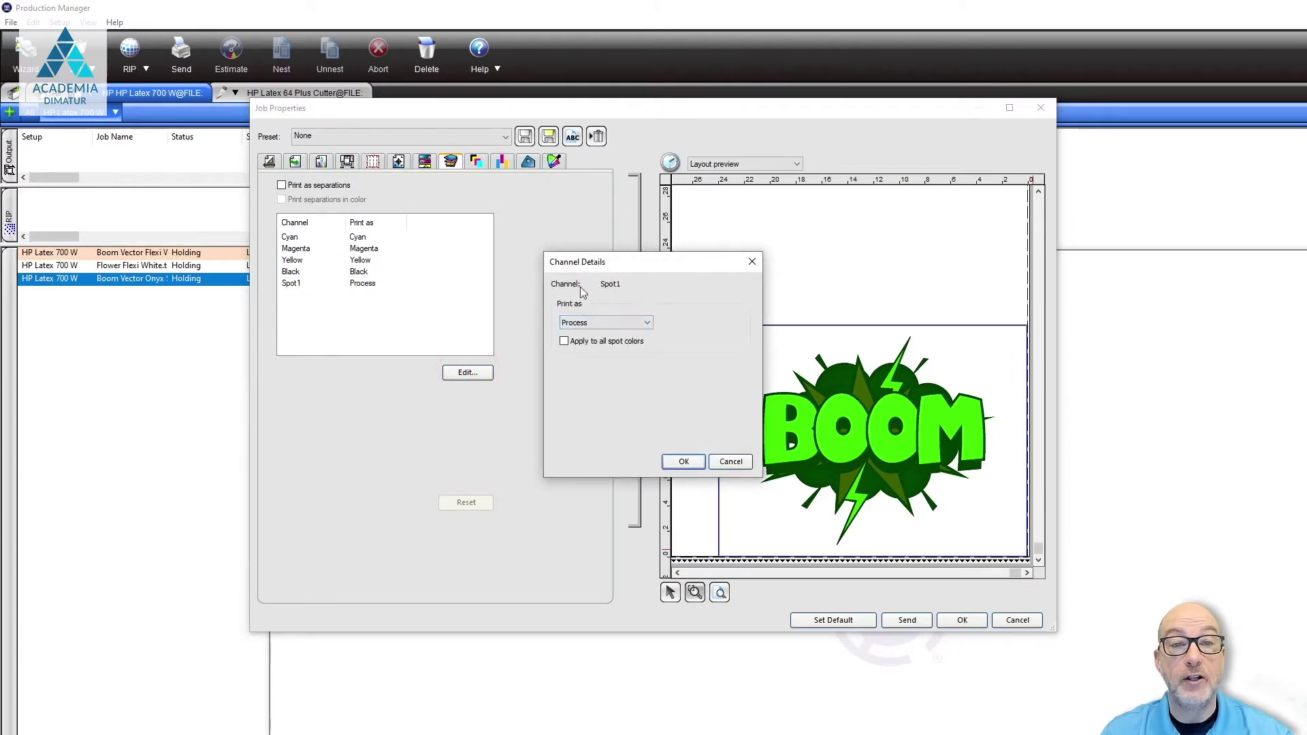
pyautogui.click(647, 324)
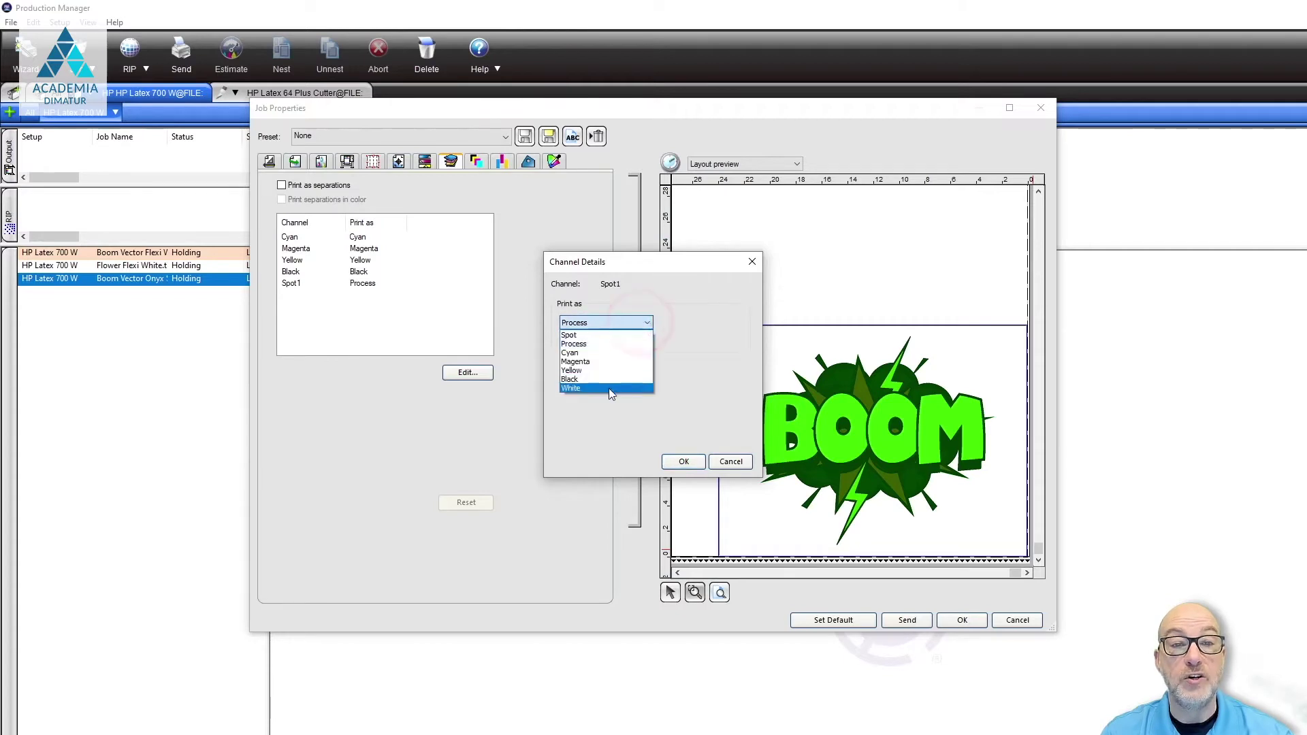
pyautogui.click(608, 388)
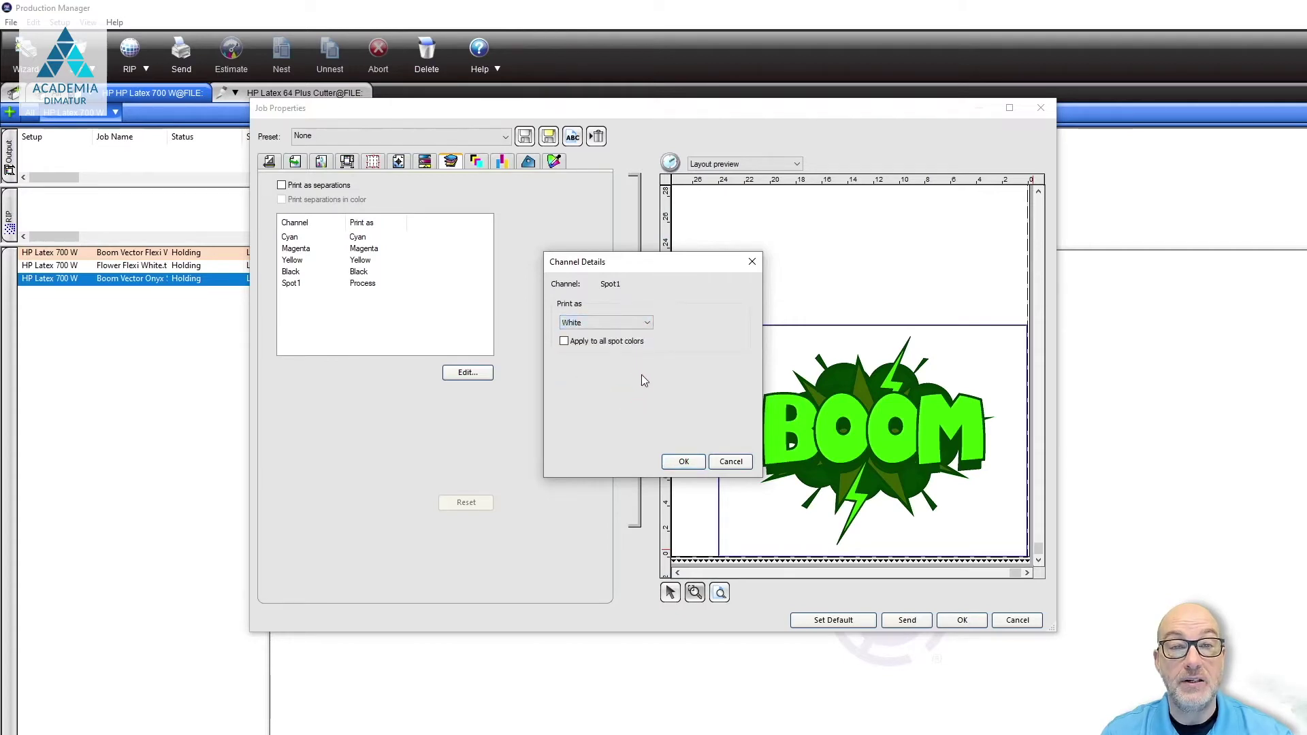
pyautogui.click(683, 462)
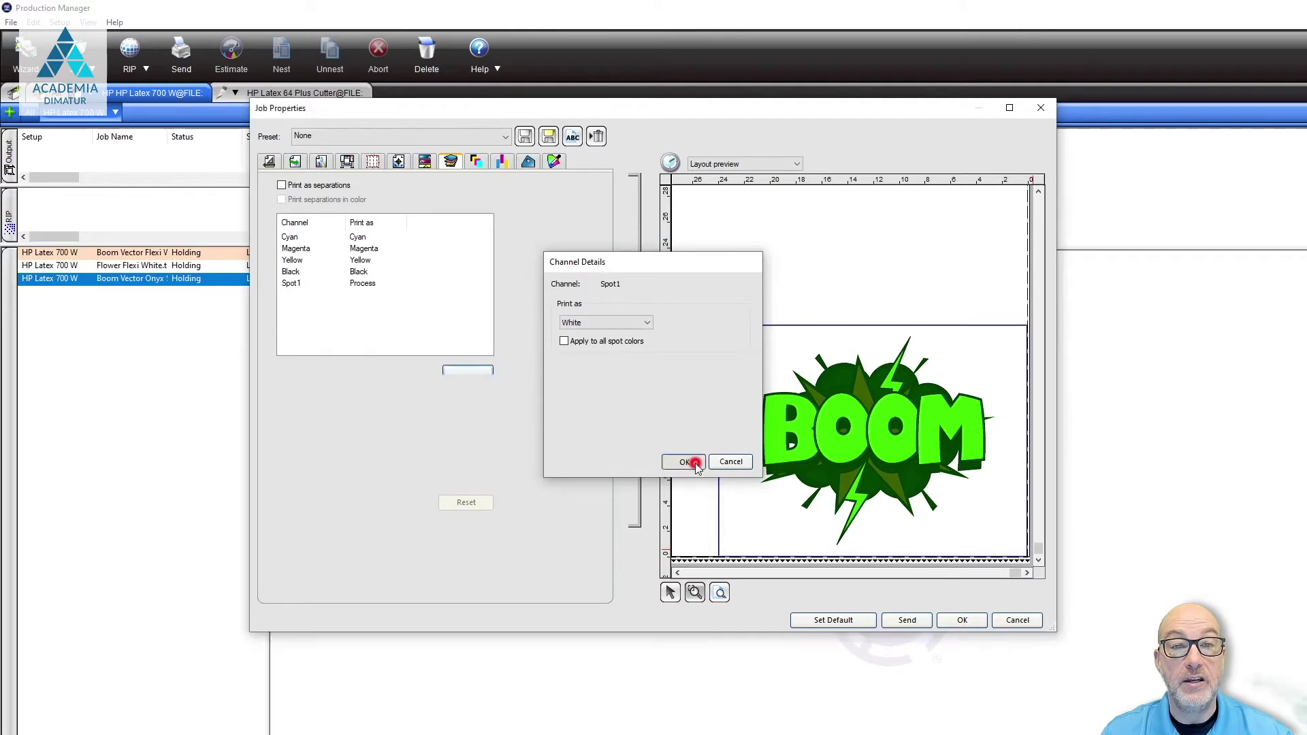
# Check the Boom job's White output channel and add Cyan, Magenta, Yellow and Black to the preview.
pyautogui.click(474, 162)
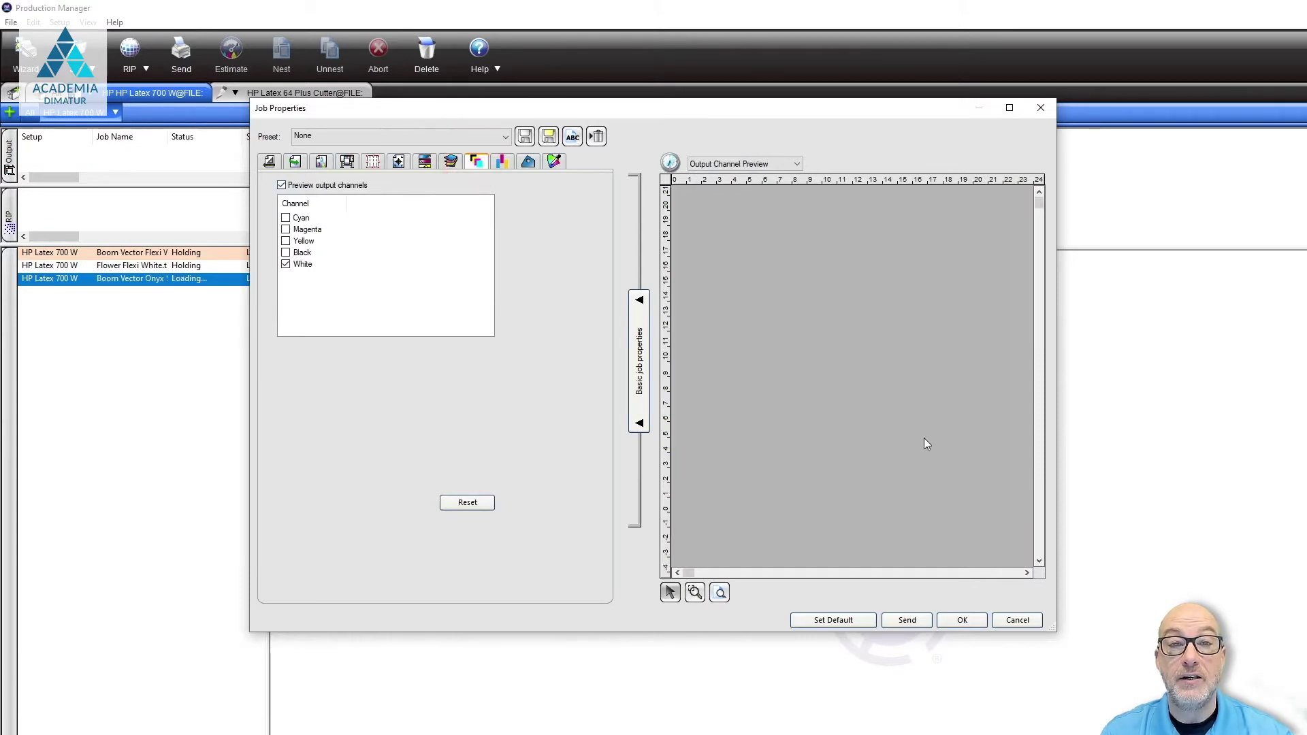
pyautogui.click(285, 218)
pyautogui.click(285, 229)
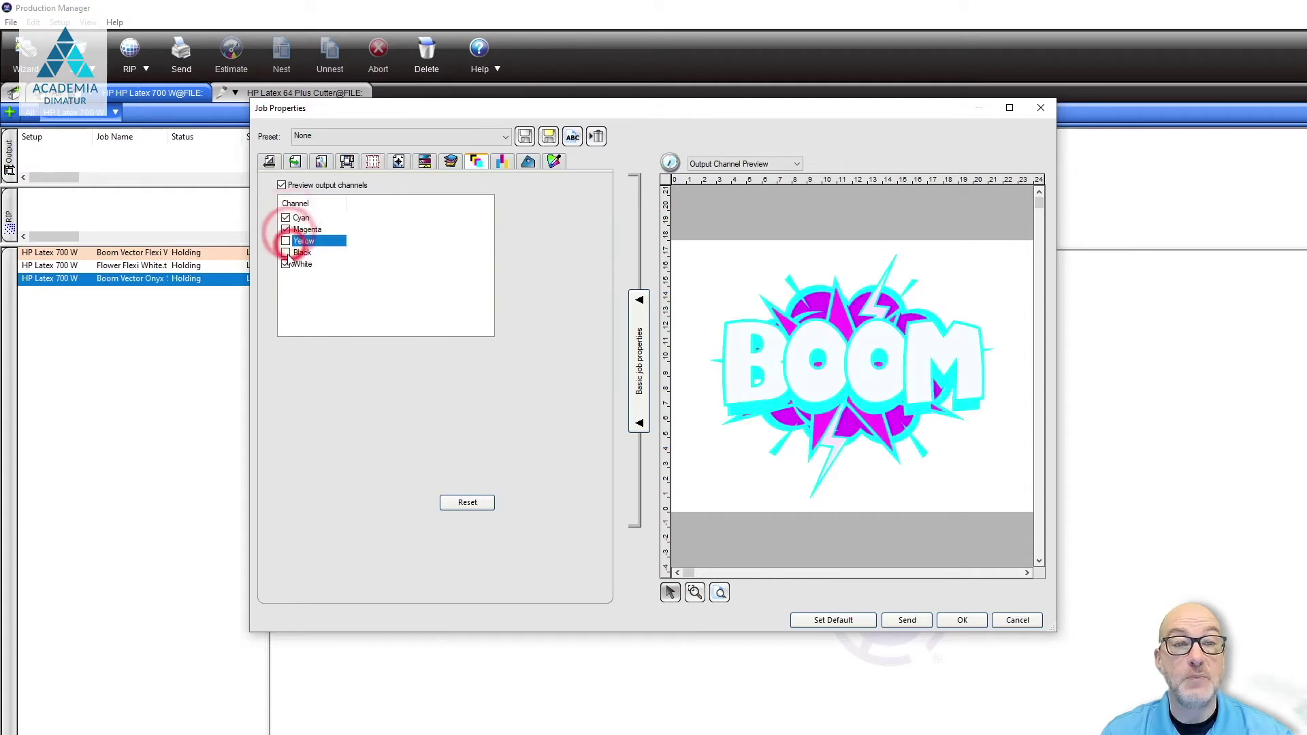
pyautogui.click(285, 253)
pyautogui.click(285, 241)
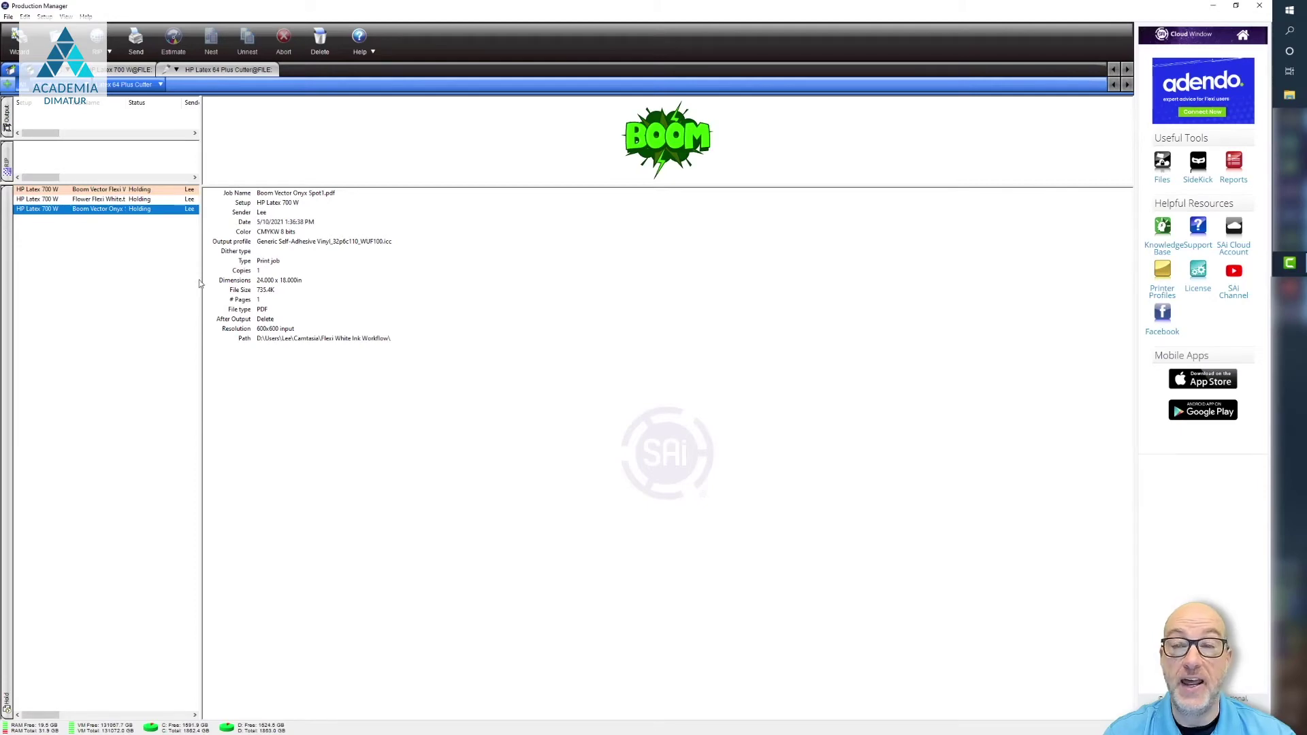
# Add the colored pencils image shutterstock_43613074.tif to the HP Latex 700 W queue with its job properties opened.
pyautogui.click(8, 17)
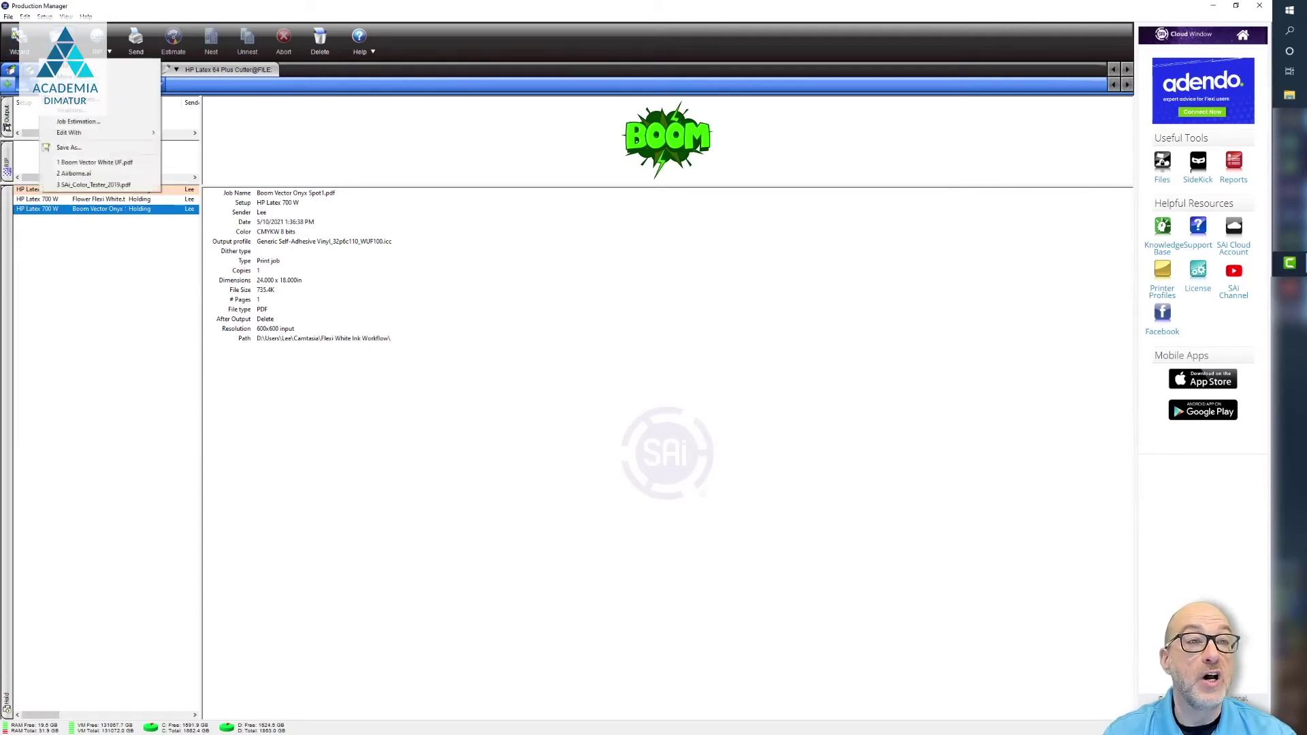
pyautogui.click(34, 28)
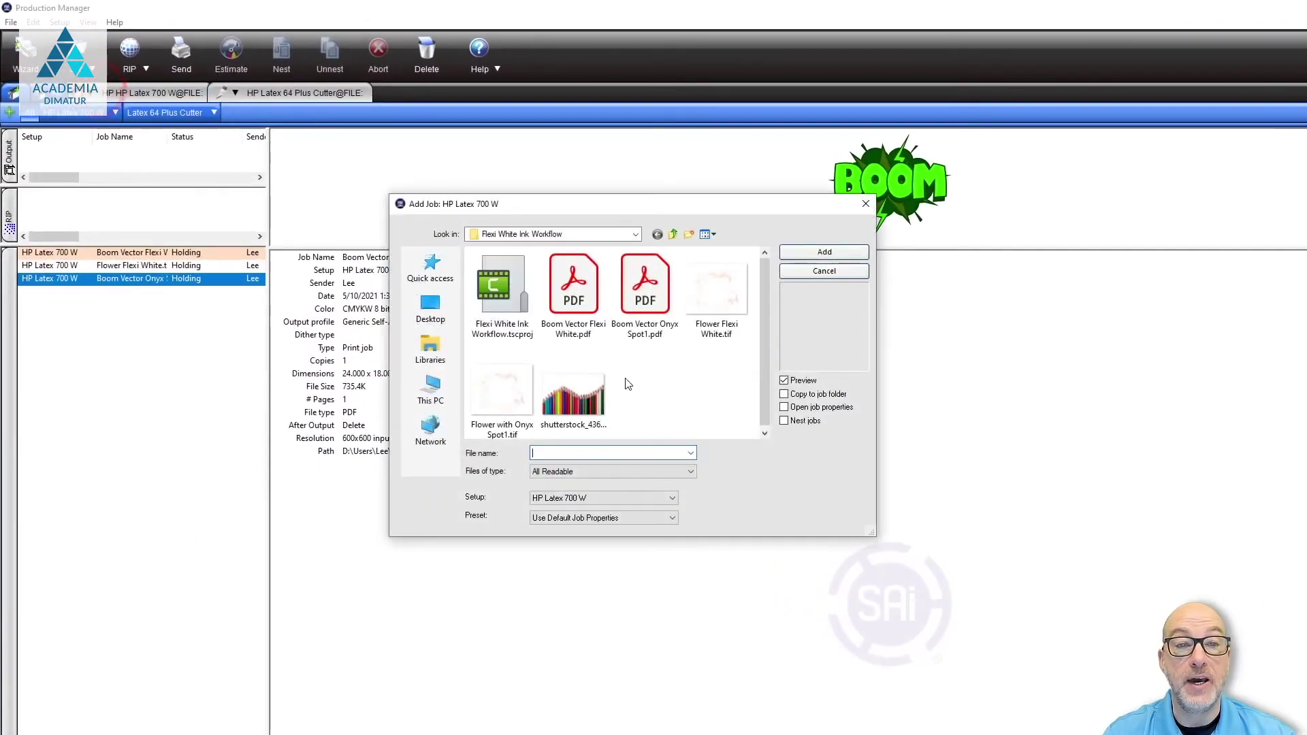
pyautogui.click(590, 404)
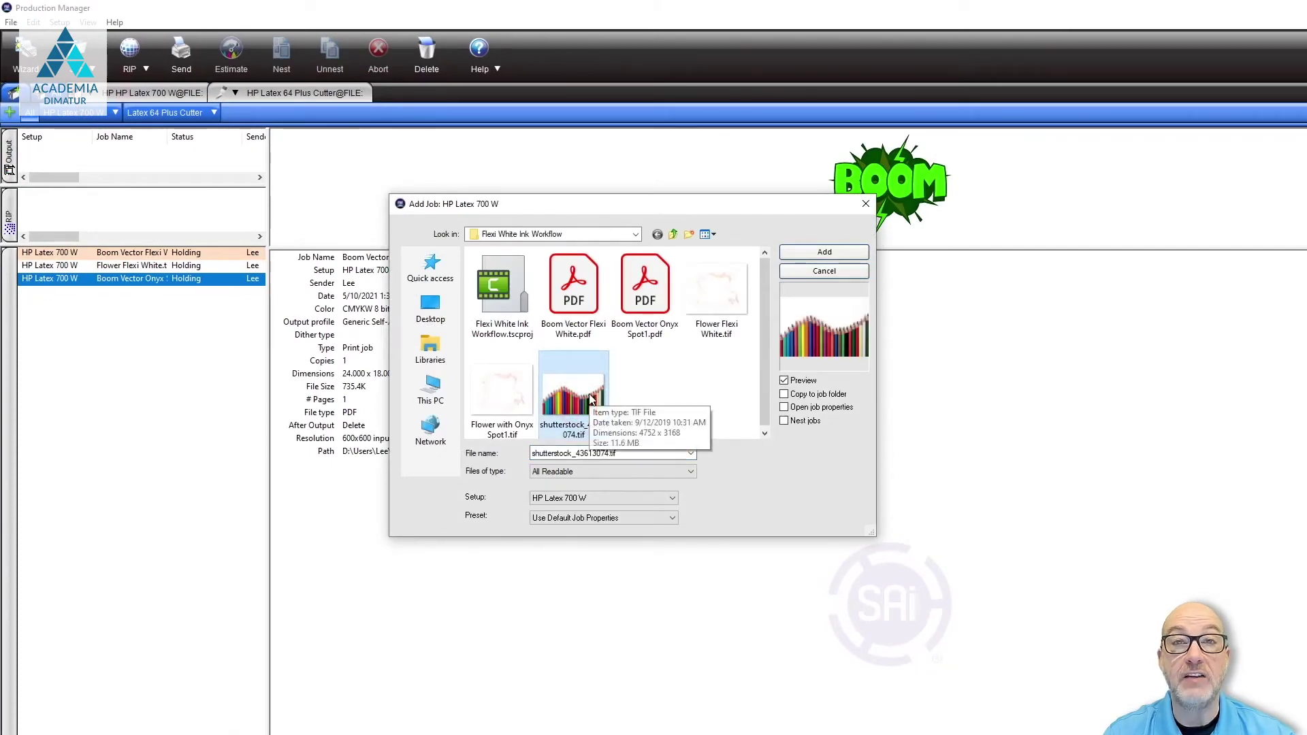
pyautogui.click(785, 407)
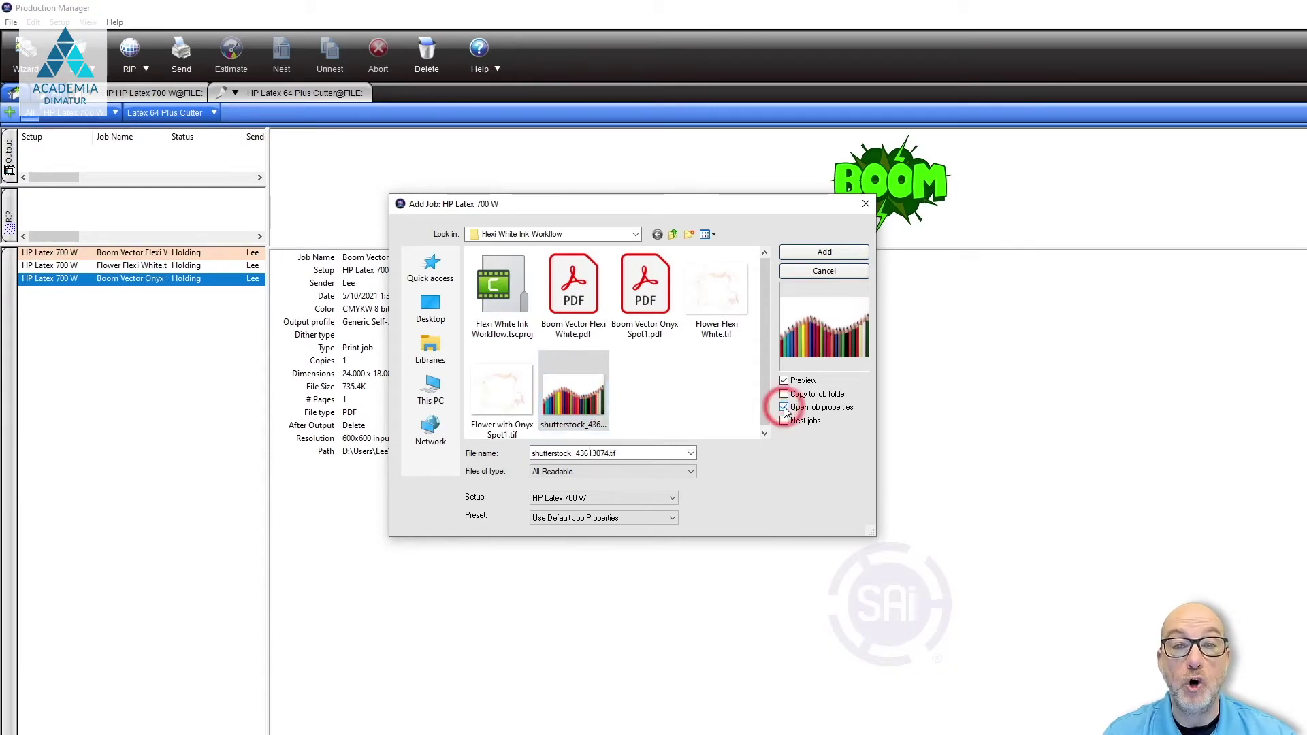
pyautogui.click(814, 256)
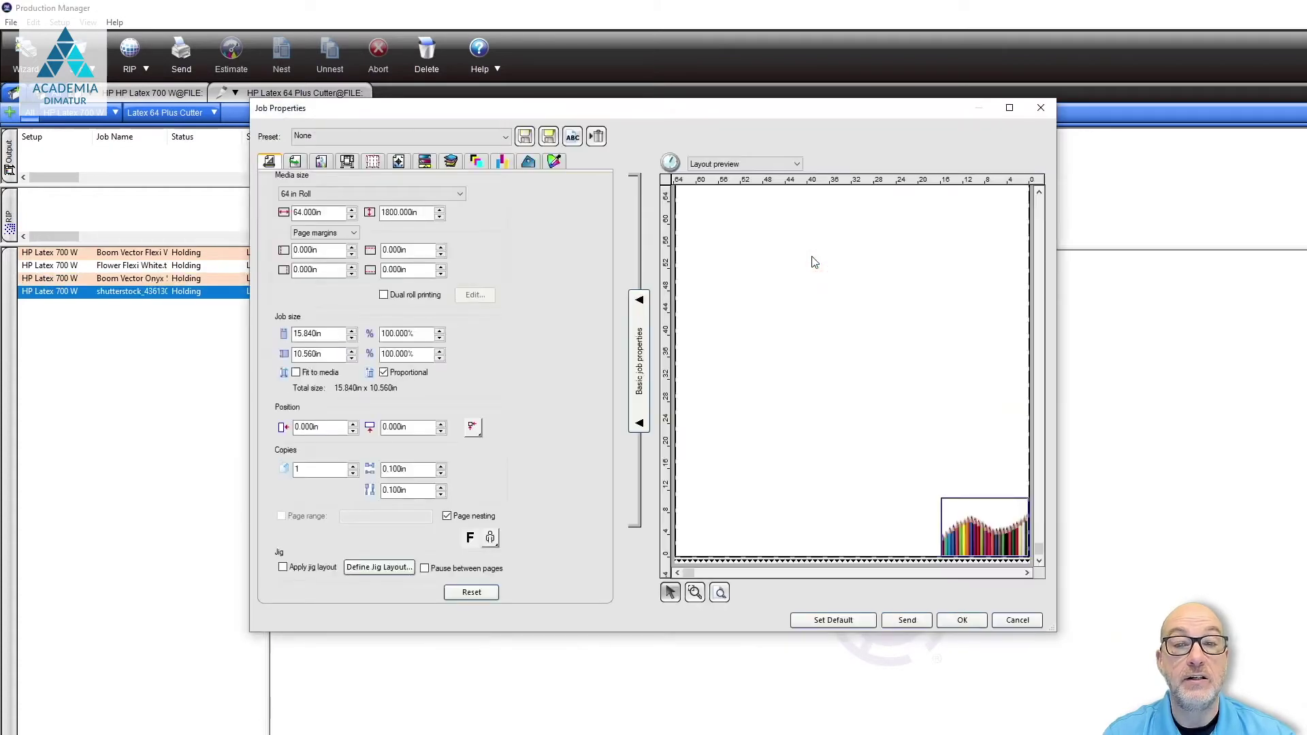
# Examine the pencils job's layout and page preview, color correction settings and channel separations.
pyautogui.click(695, 592)
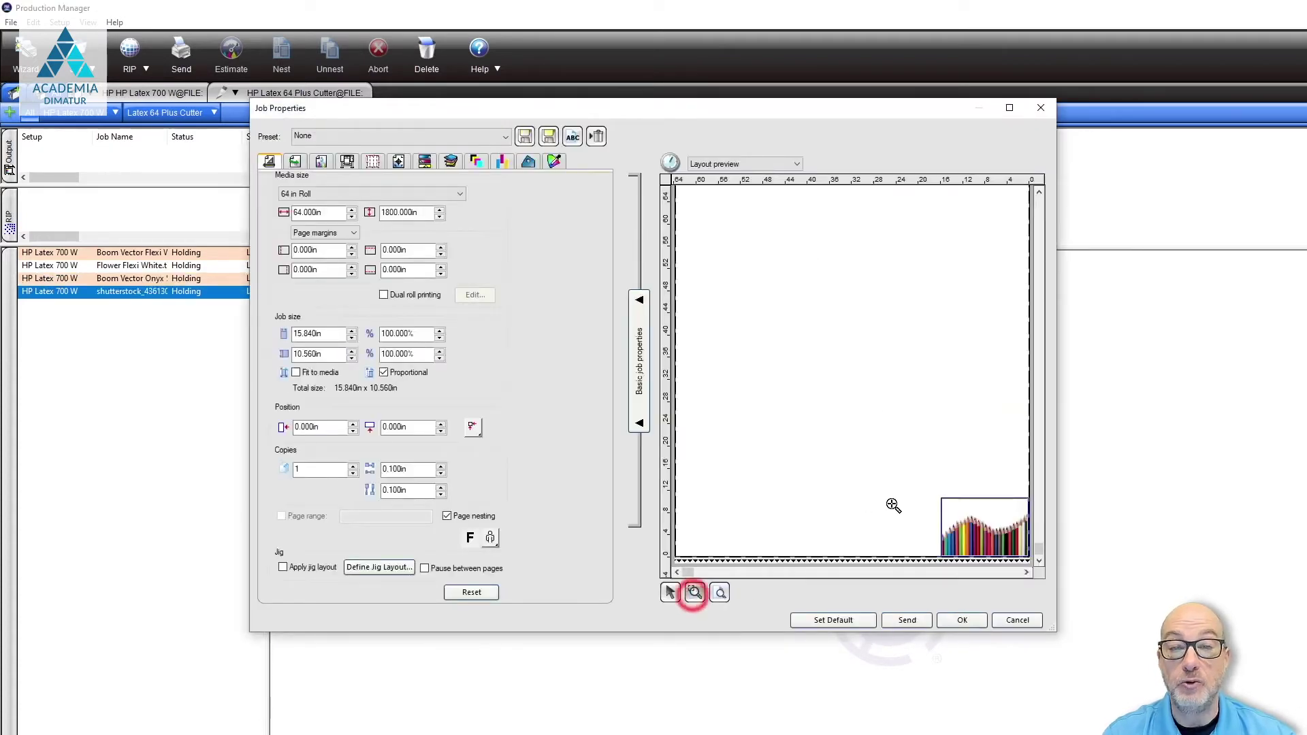
pyautogui.click(939, 495)
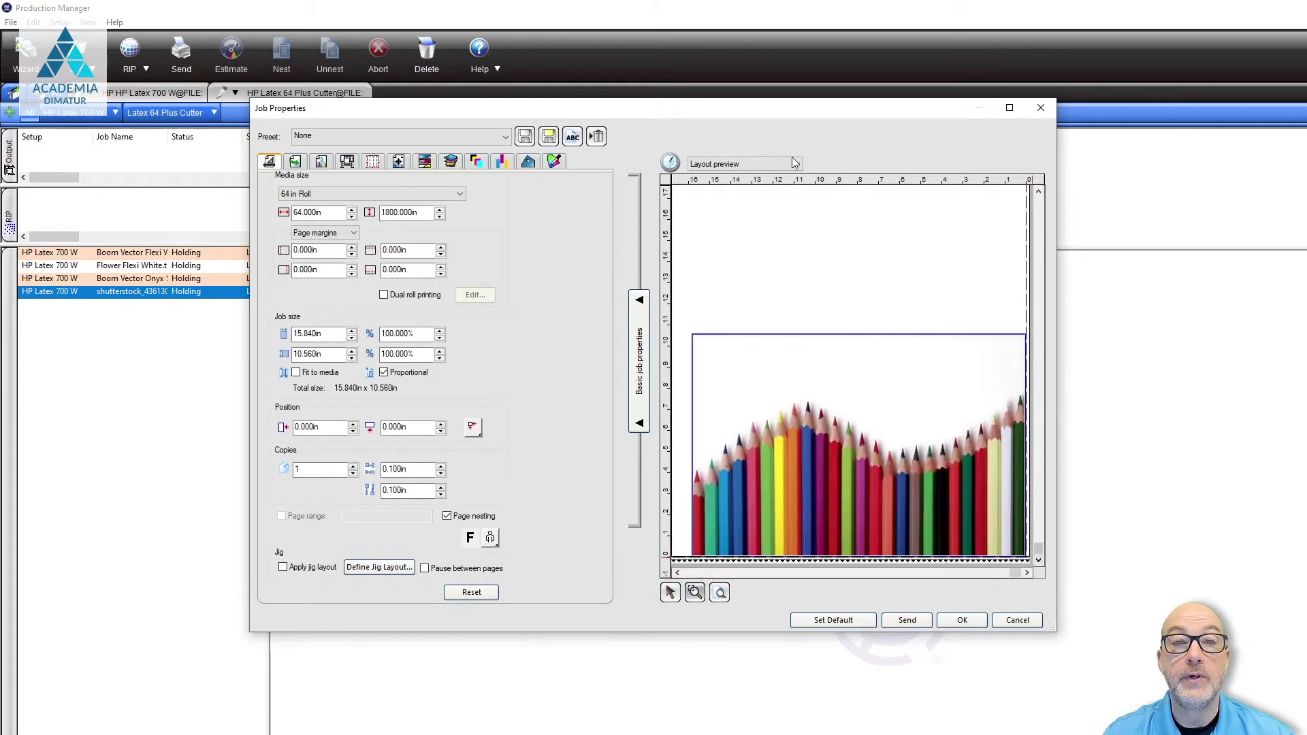
pyautogui.click(743, 163)
pyautogui.click(741, 176)
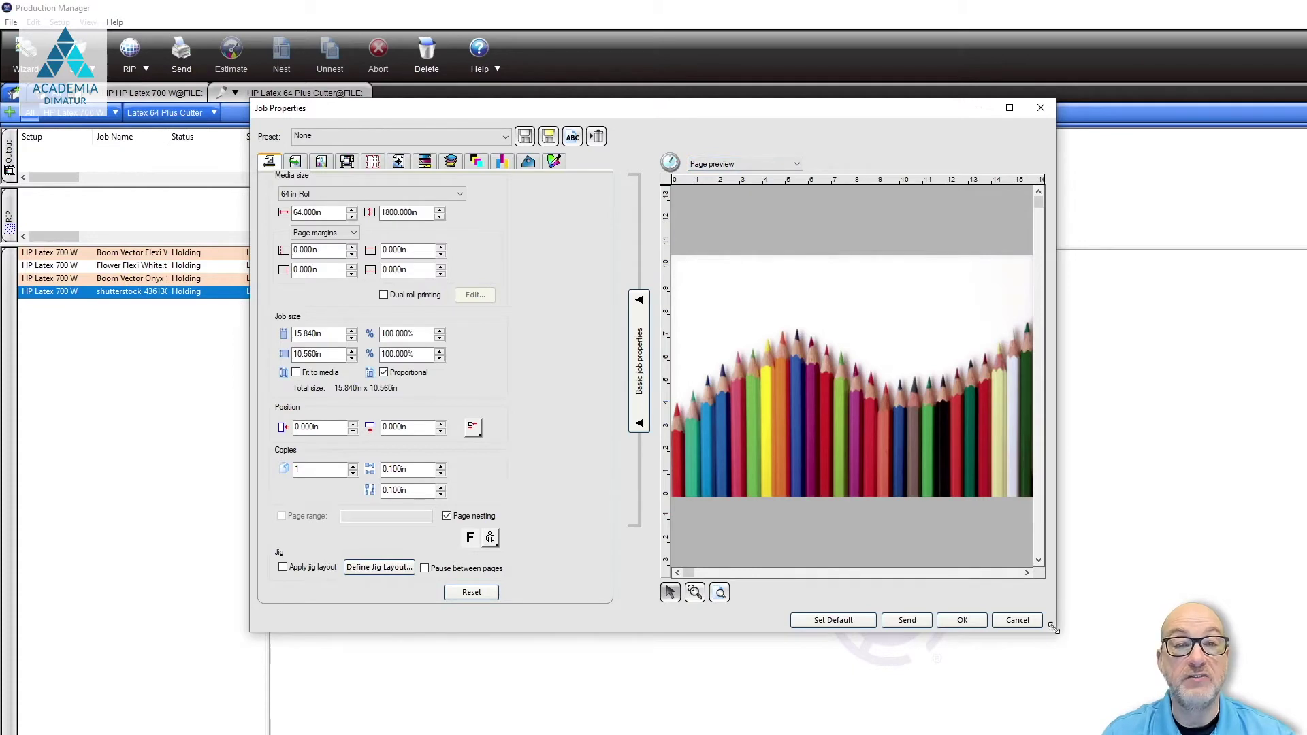
pyautogui.click(294, 162)
pyautogui.click(320, 163)
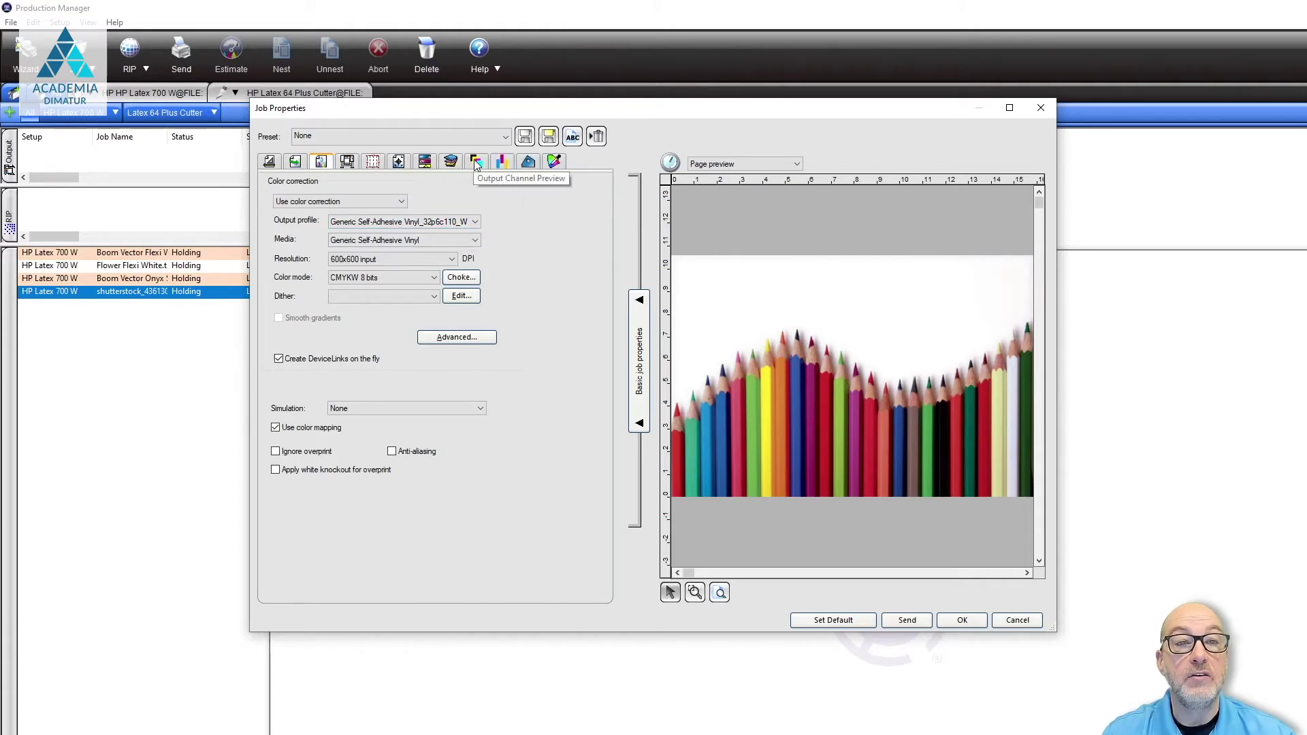
pyautogui.click(452, 162)
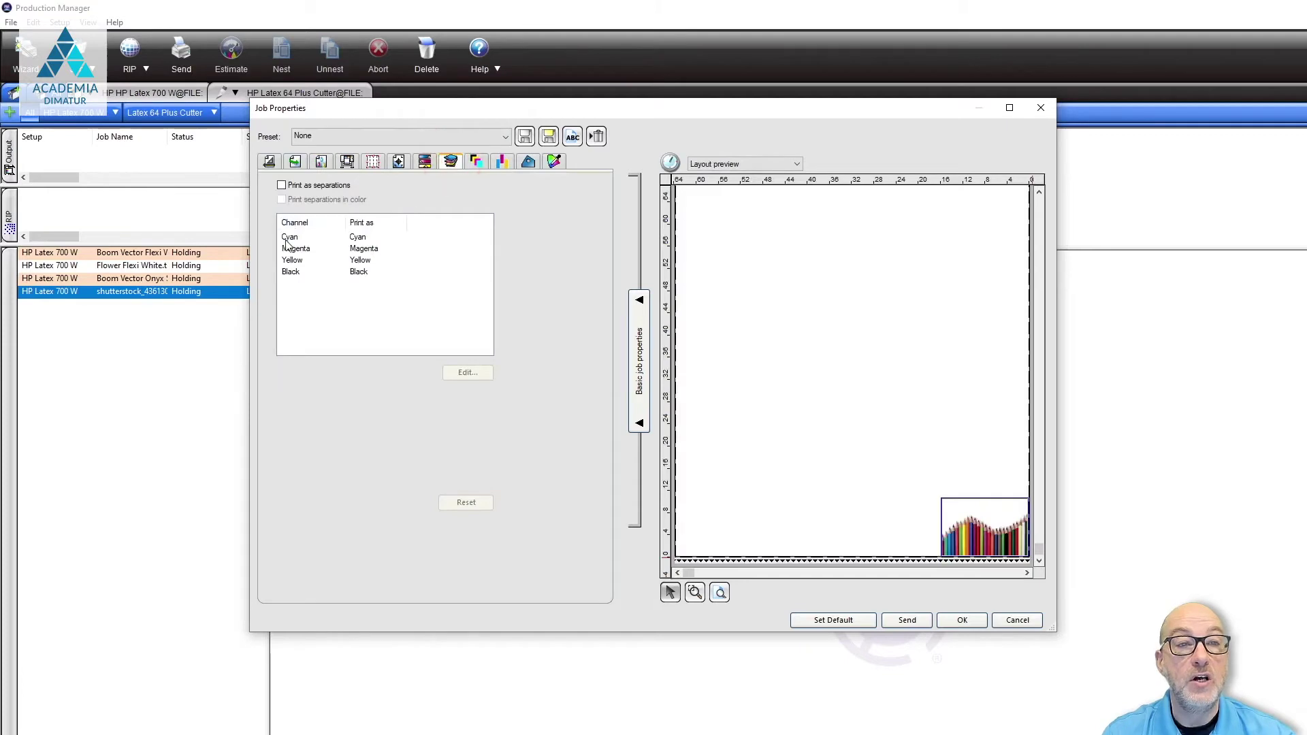
# Enable the output channel preview for the pencils job and display only the White channel.
pyautogui.click(475, 162)
pyautogui.click(281, 186)
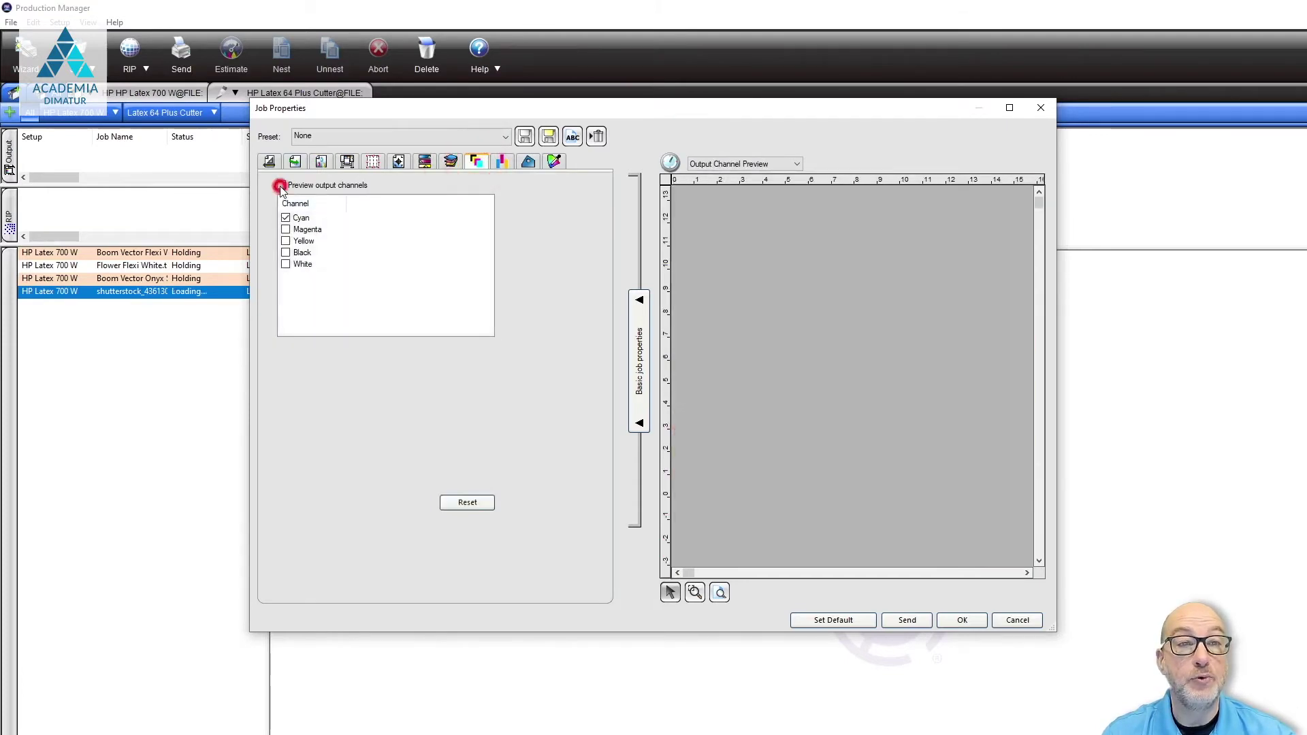
pyautogui.click(286, 264)
pyautogui.click(286, 218)
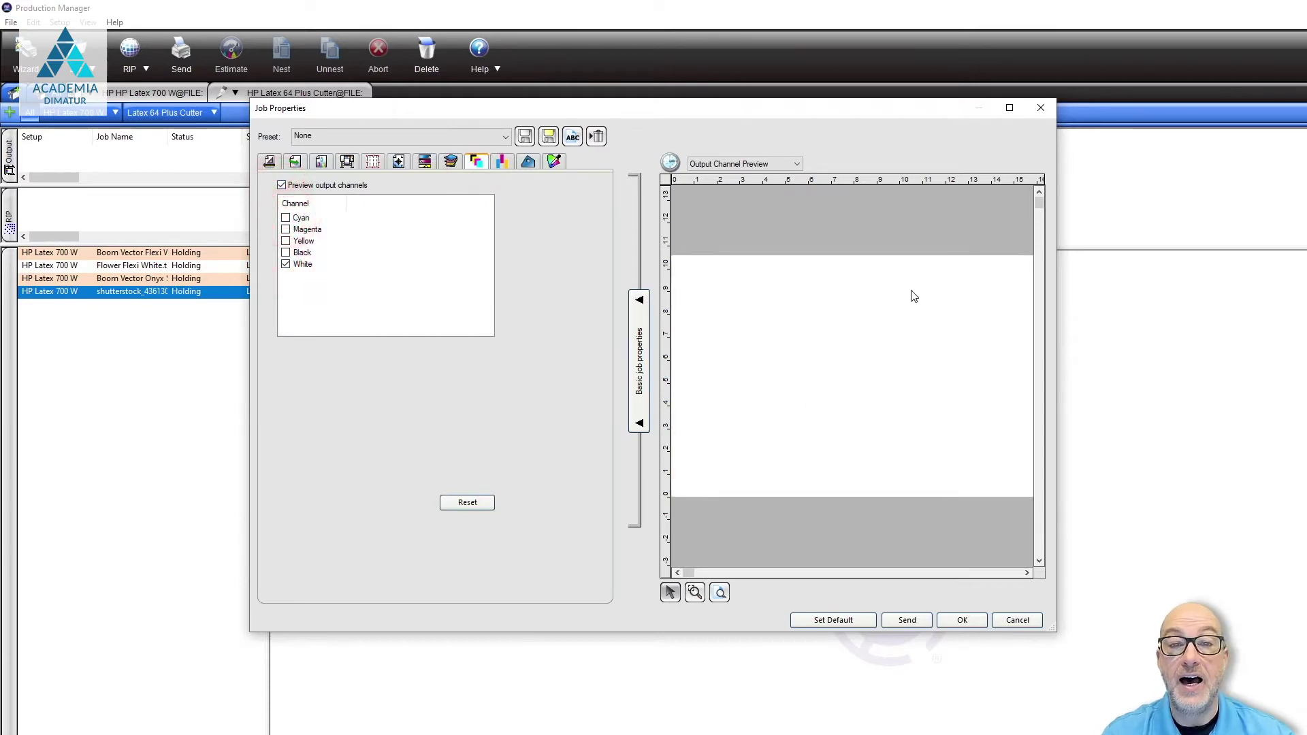
# Set the pencils job's white type to Substrate in the printer options and check its White output channel preview.
pyautogui.click(346, 160)
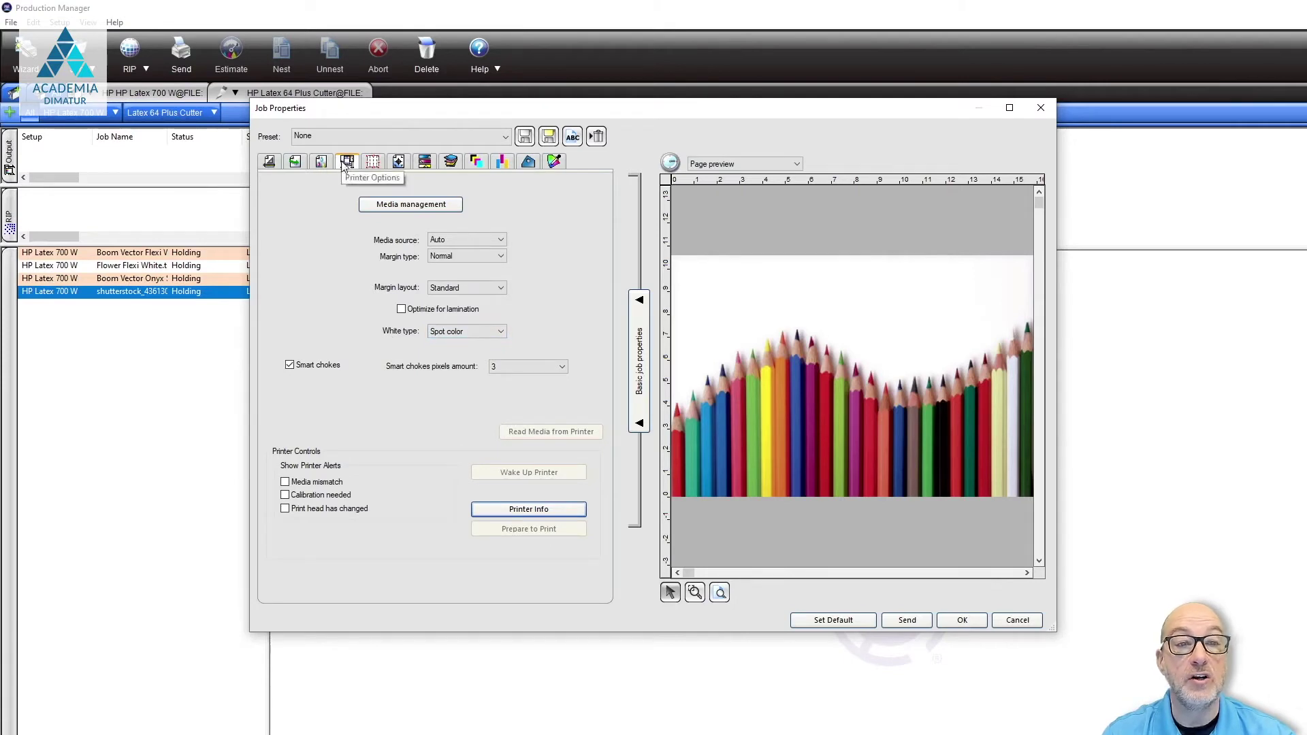
pyautogui.click(486, 332)
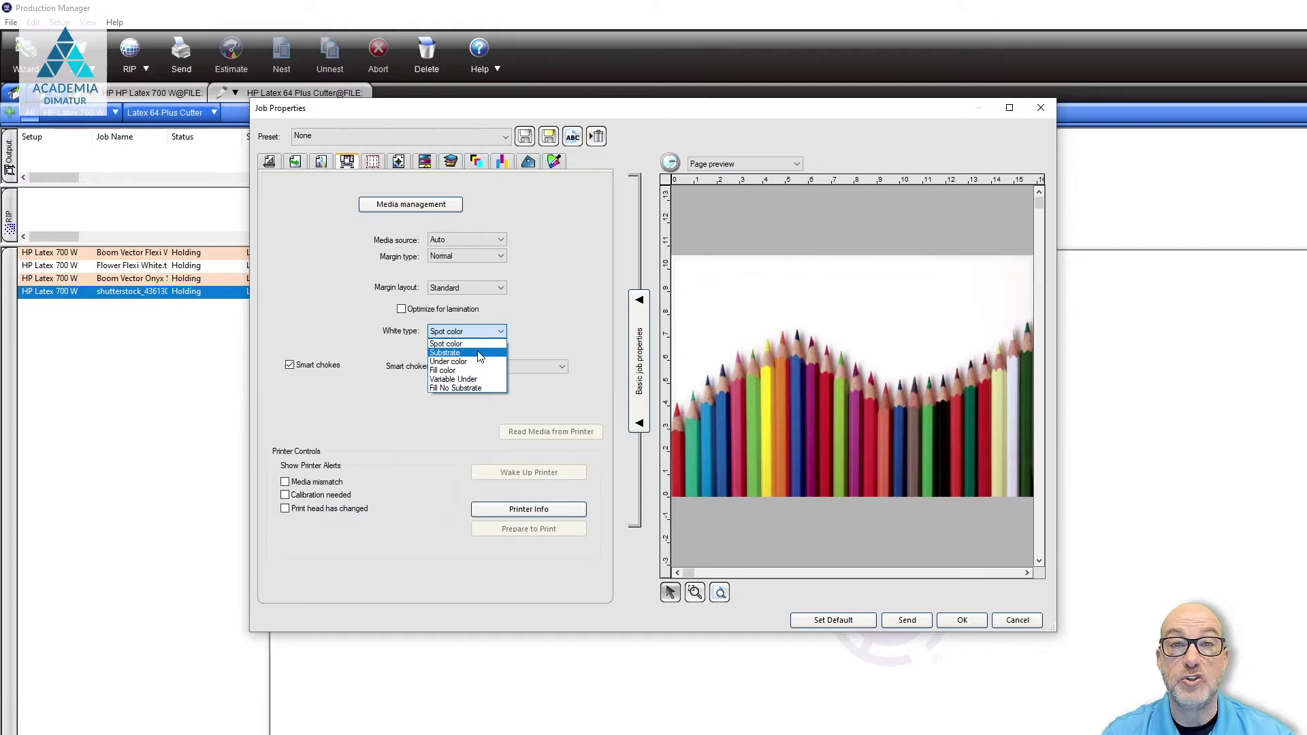
pyautogui.click(479, 353)
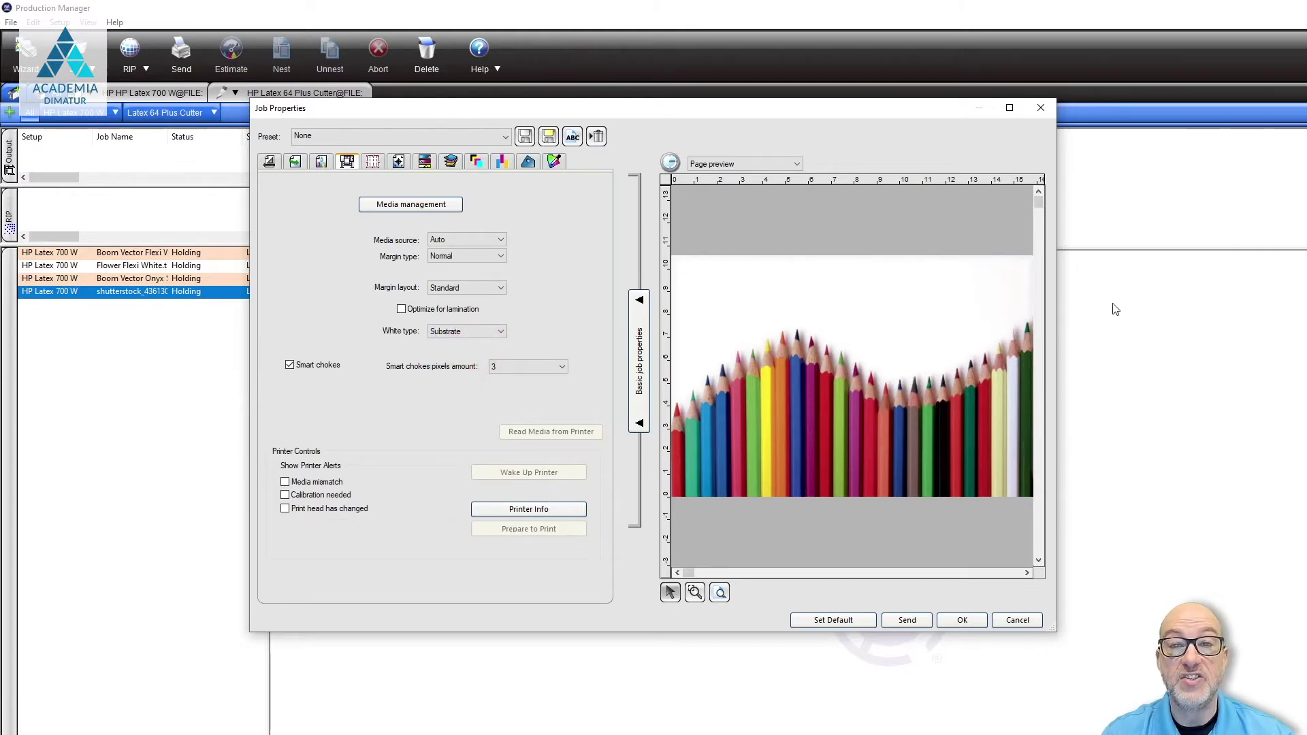
pyautogui.click(475, 162)
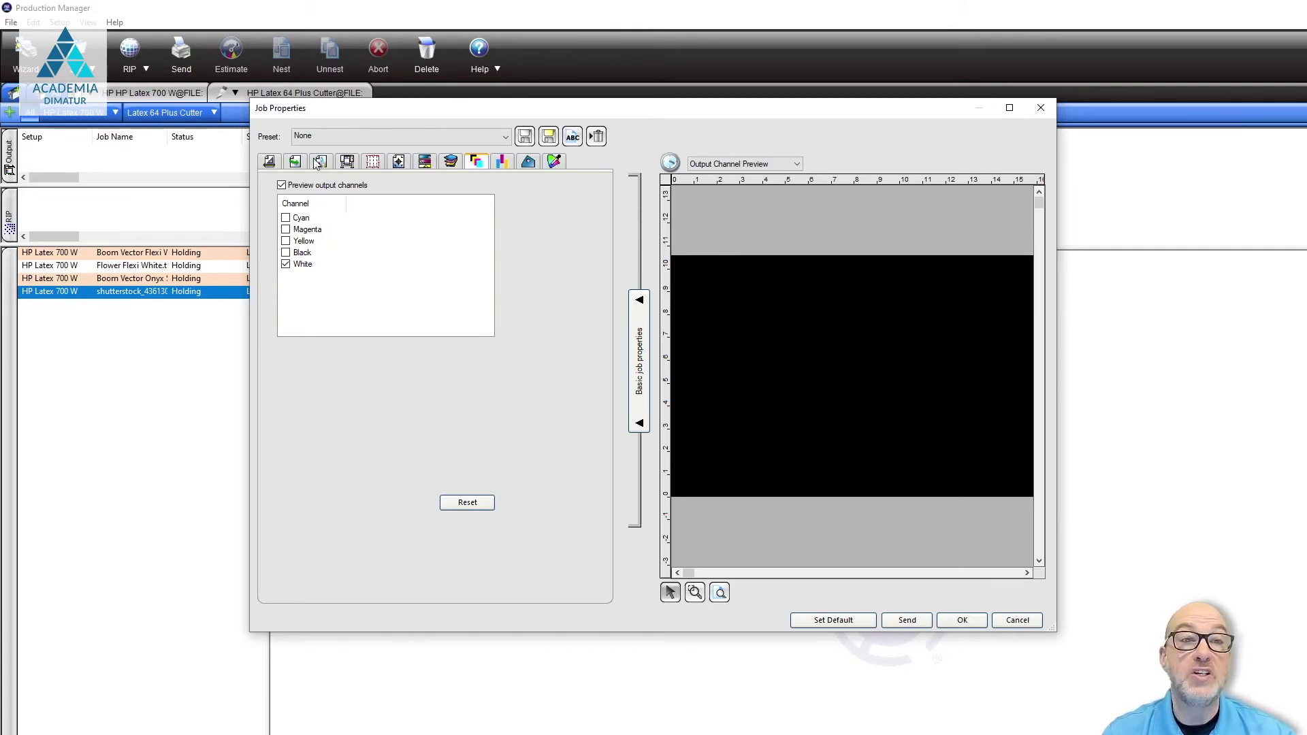
pyautogui.click(346, 162)
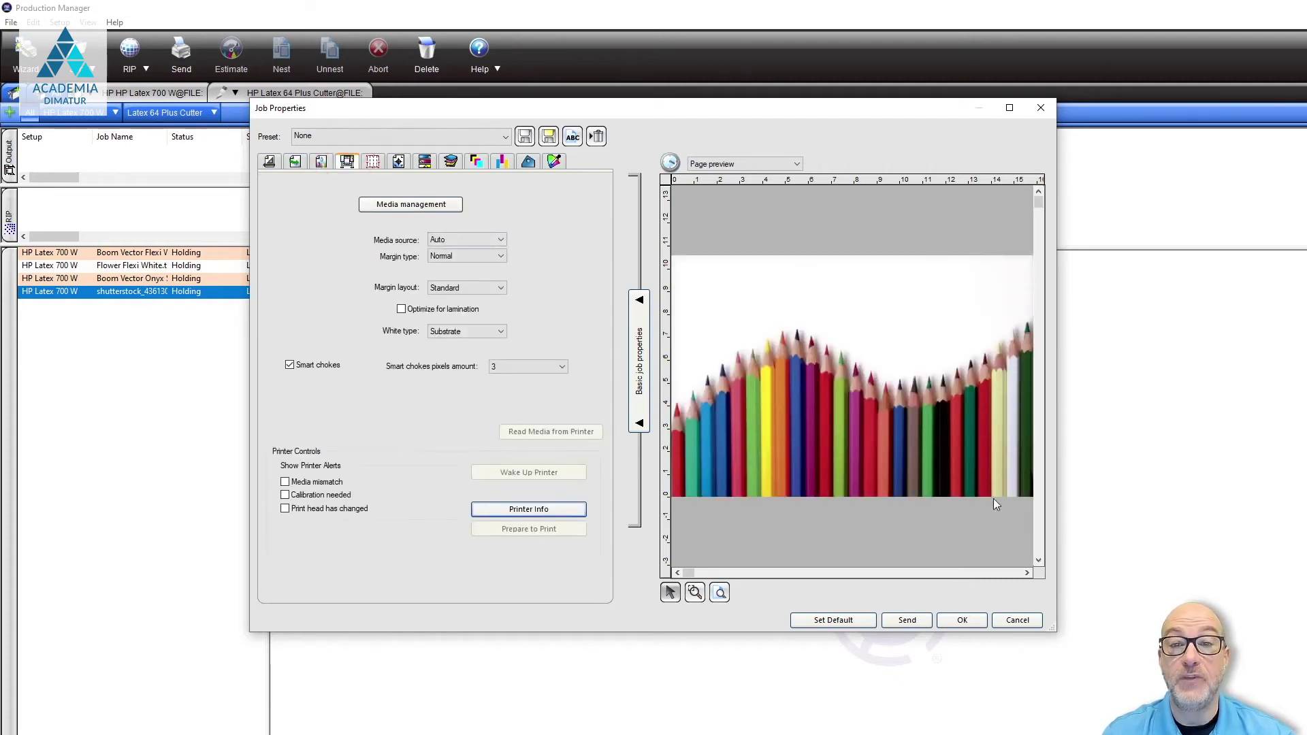
# Set the pencils job's white type to Under color and check its White output channel preview.
pyautogui.click(456, 334)
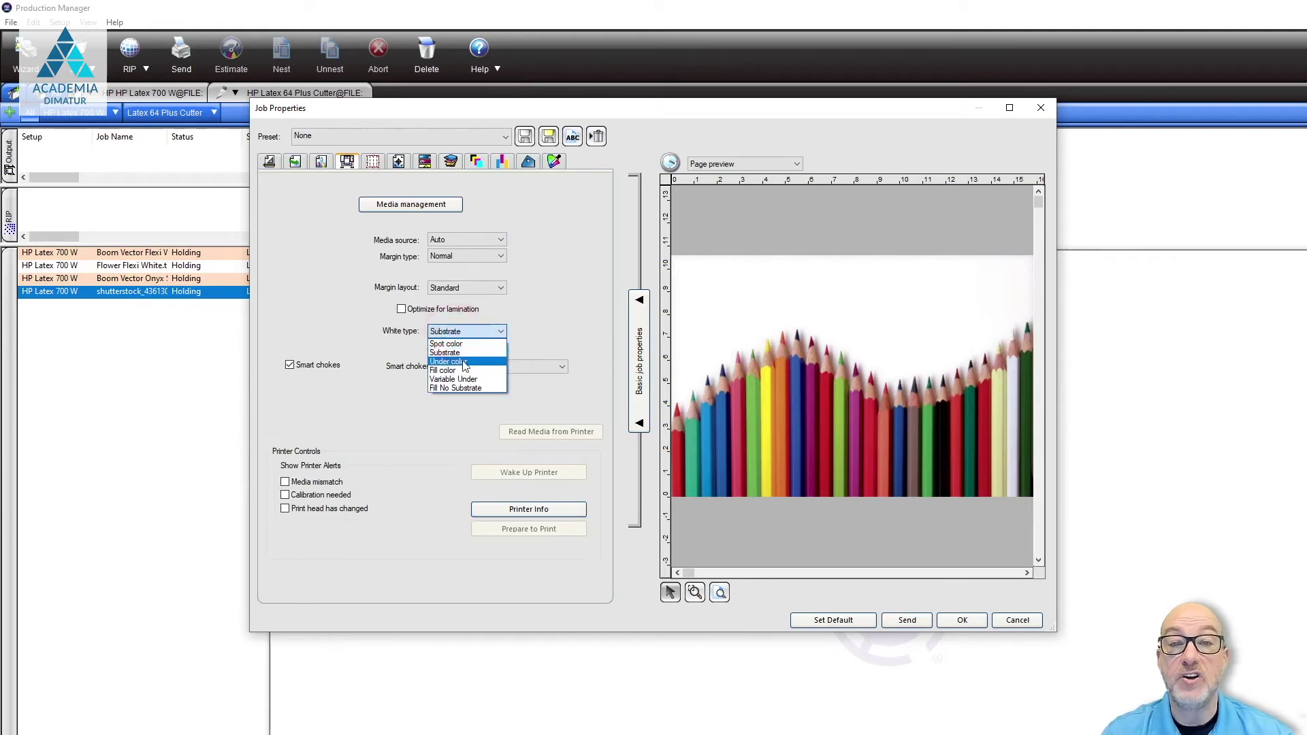
pyautogui.click(464, 362)
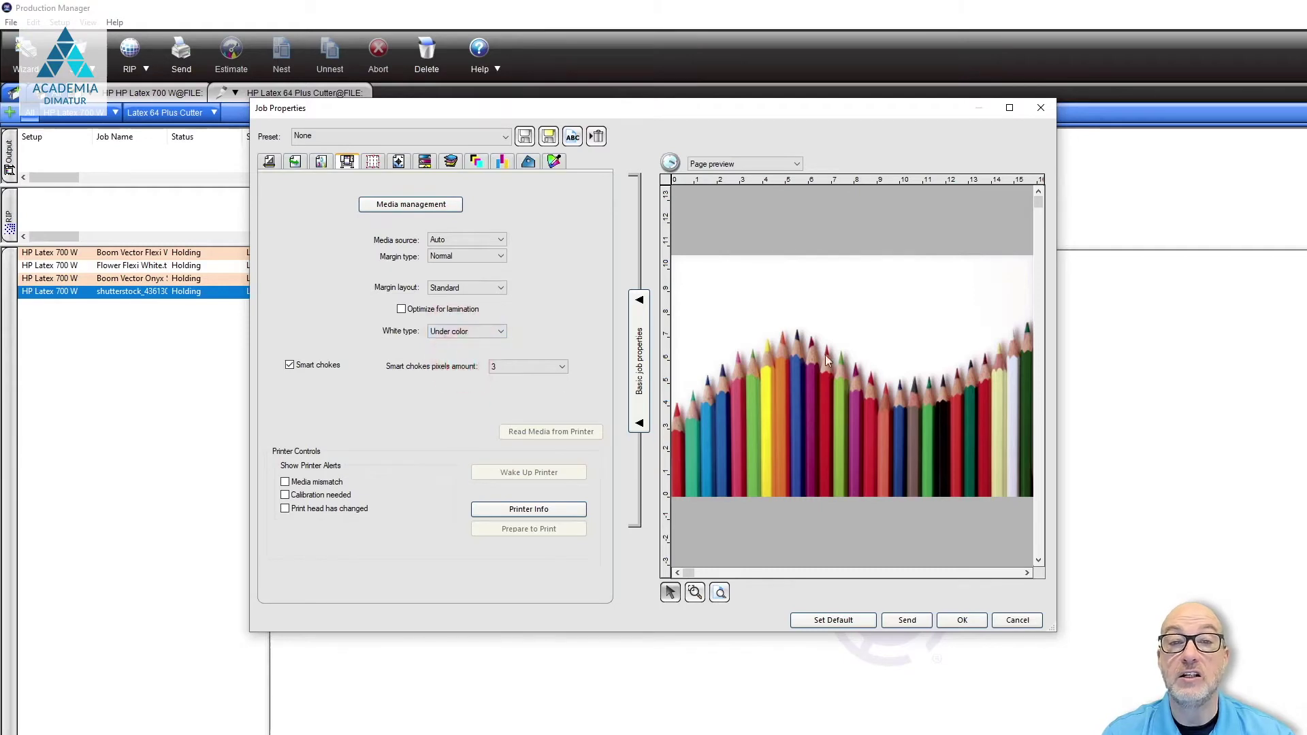
pyautogui.click(476, 164)
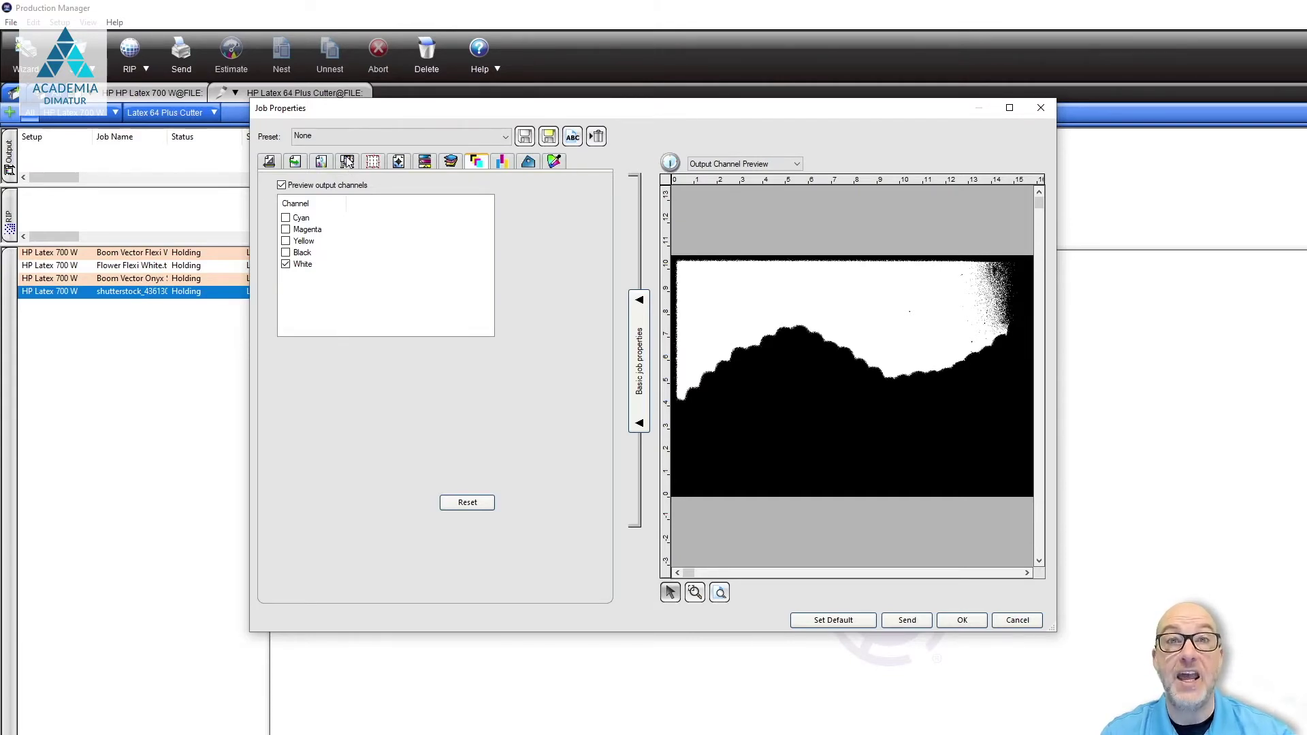
# Set the pencils job's white type to Fill color in the printer options and check its White output channel preview.
pyautogui.click(347, 160)
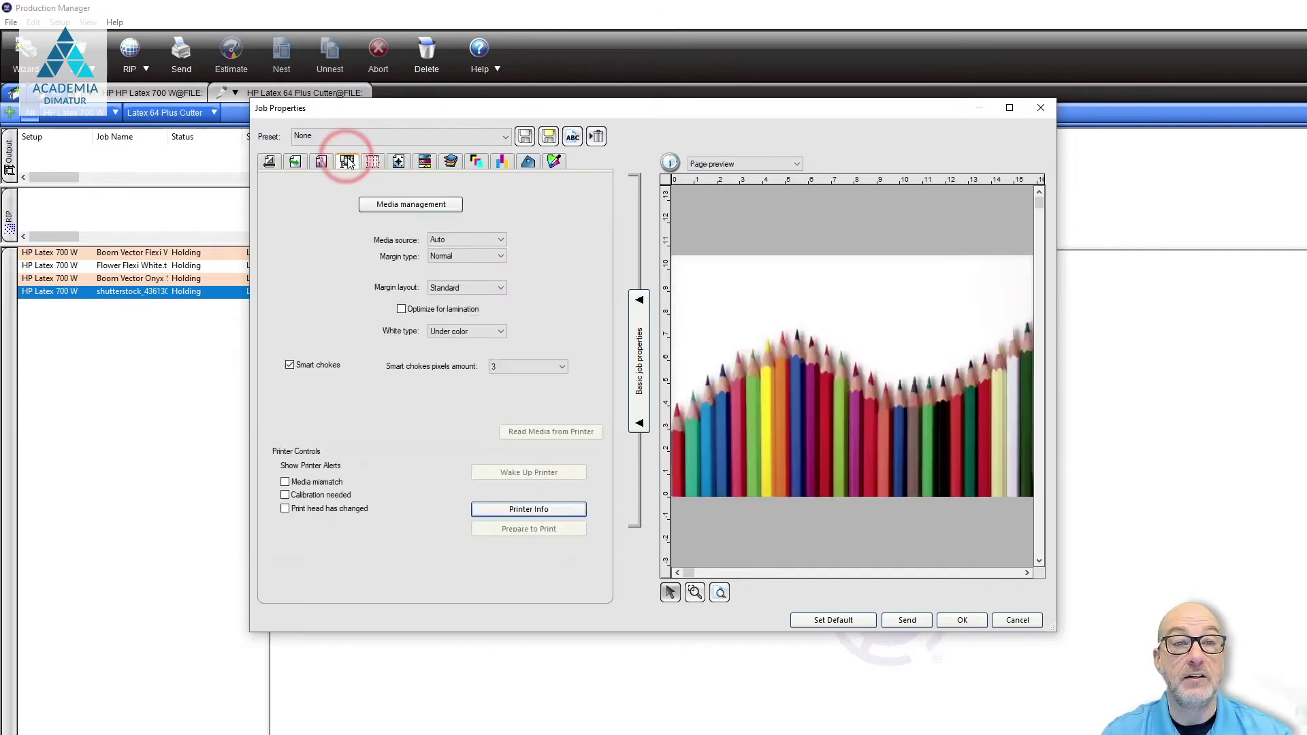
pyautogui.click(467, 332)
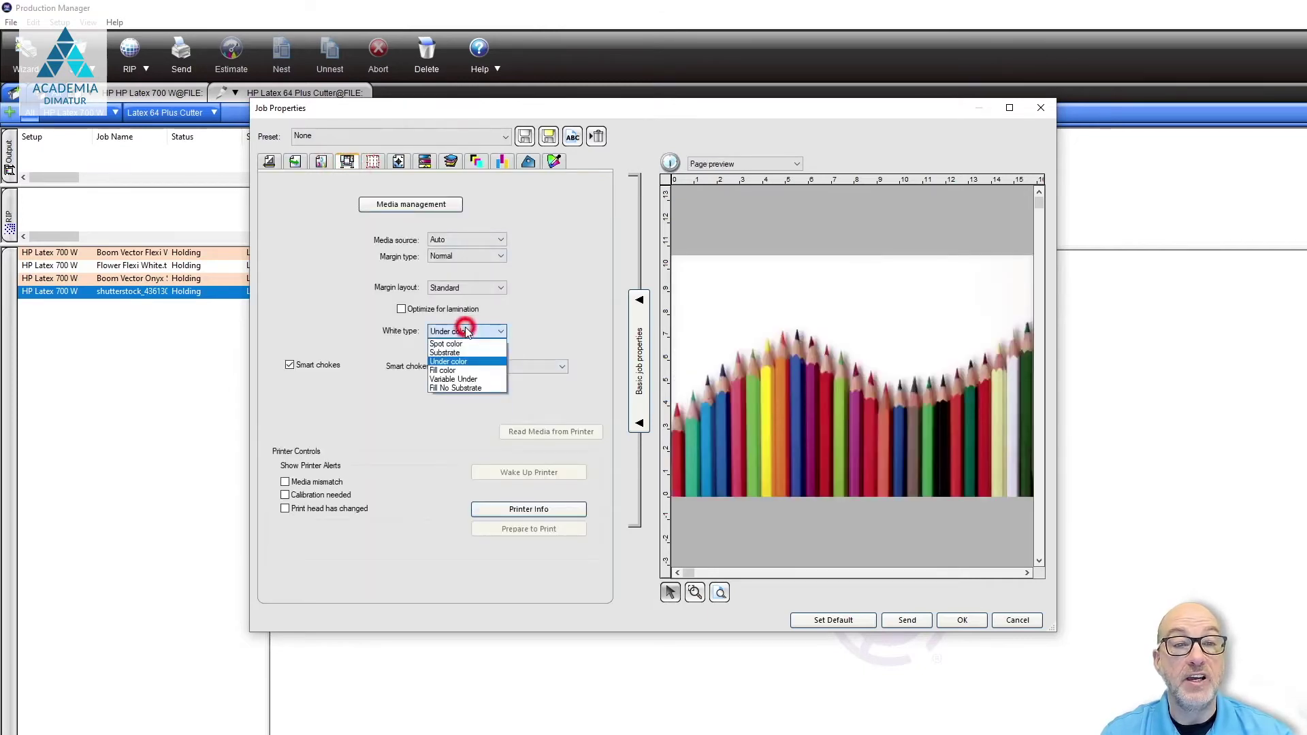
pyautogui.click(463, 371)
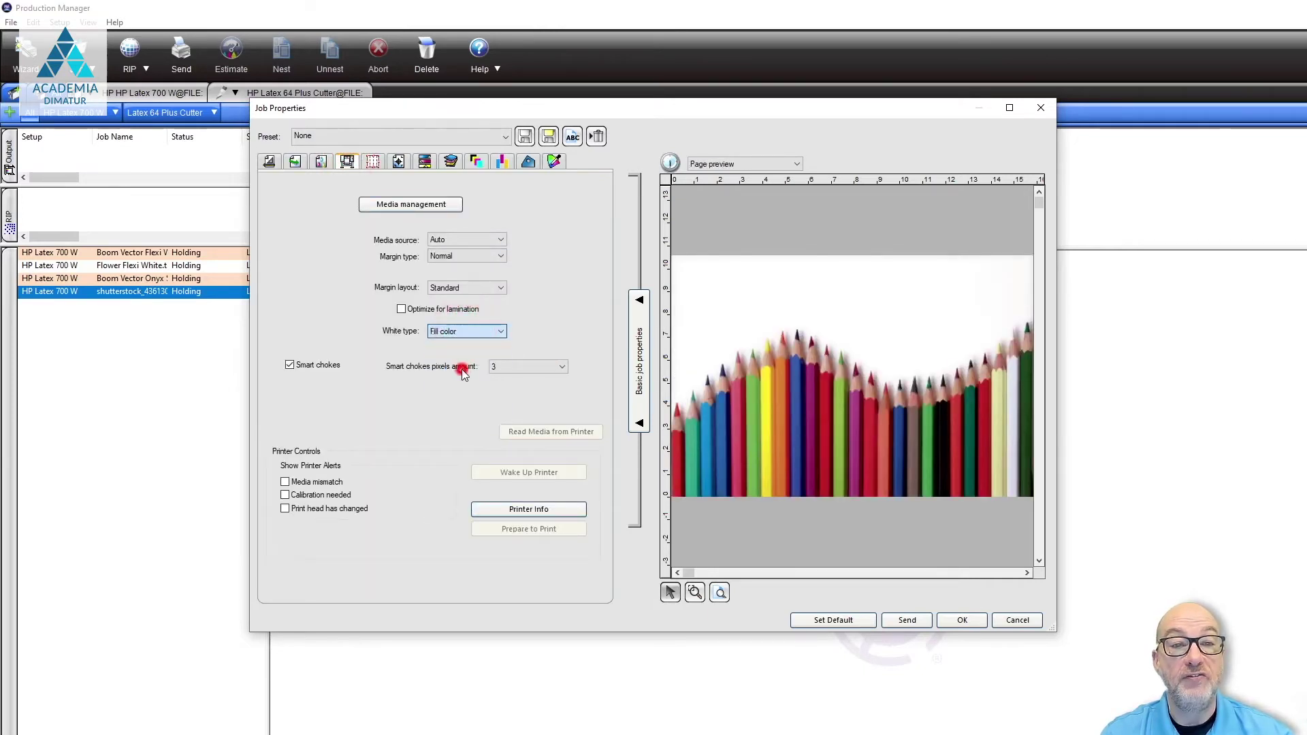
pyautogui.click(475, 161)
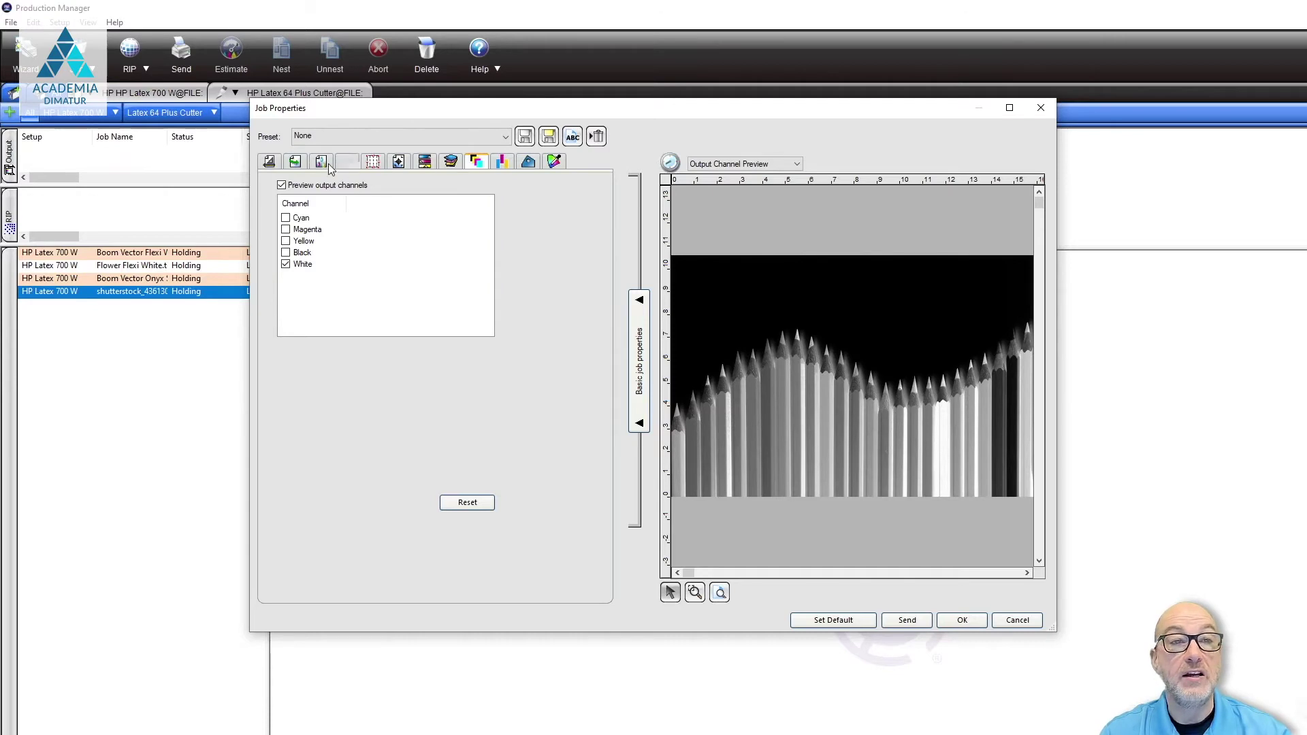
# Set the pencils job's white type to Variable Under in the printer options and check its White output channel preview.
pyautogui.click(345, 161)
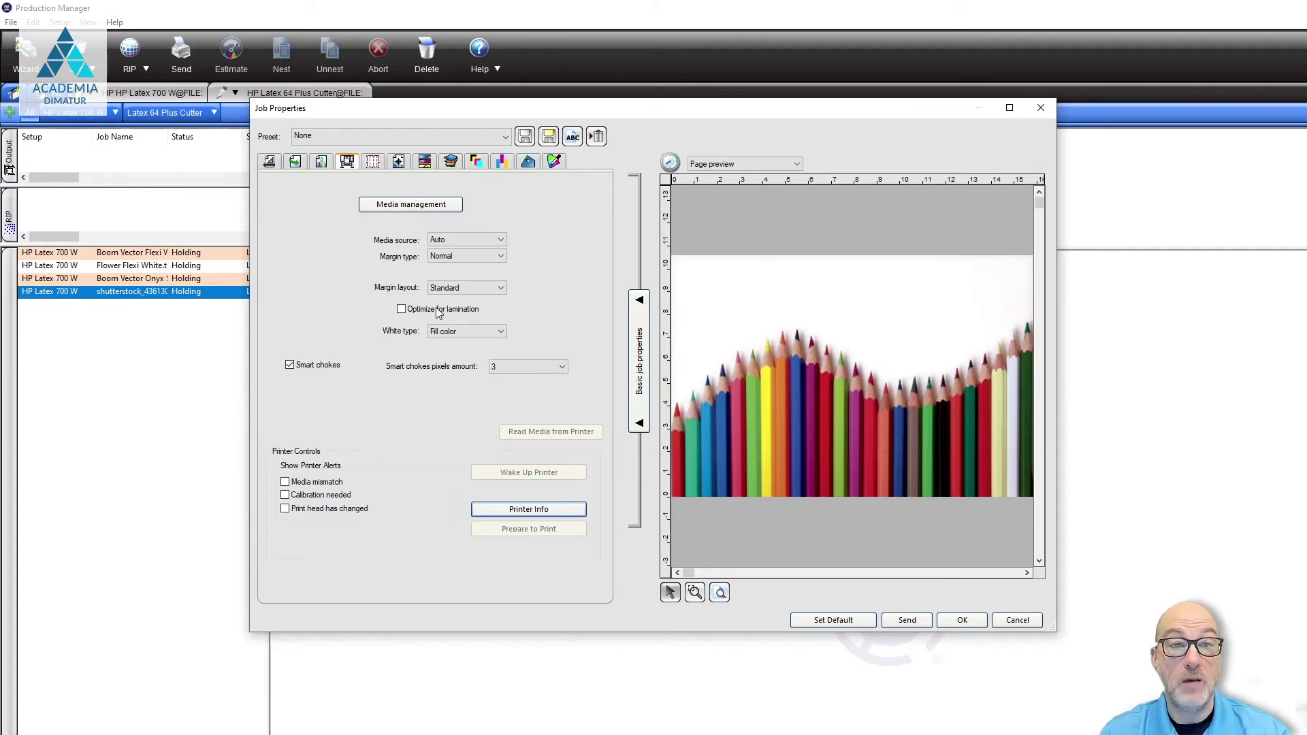
pyautogui.click(465, 332)
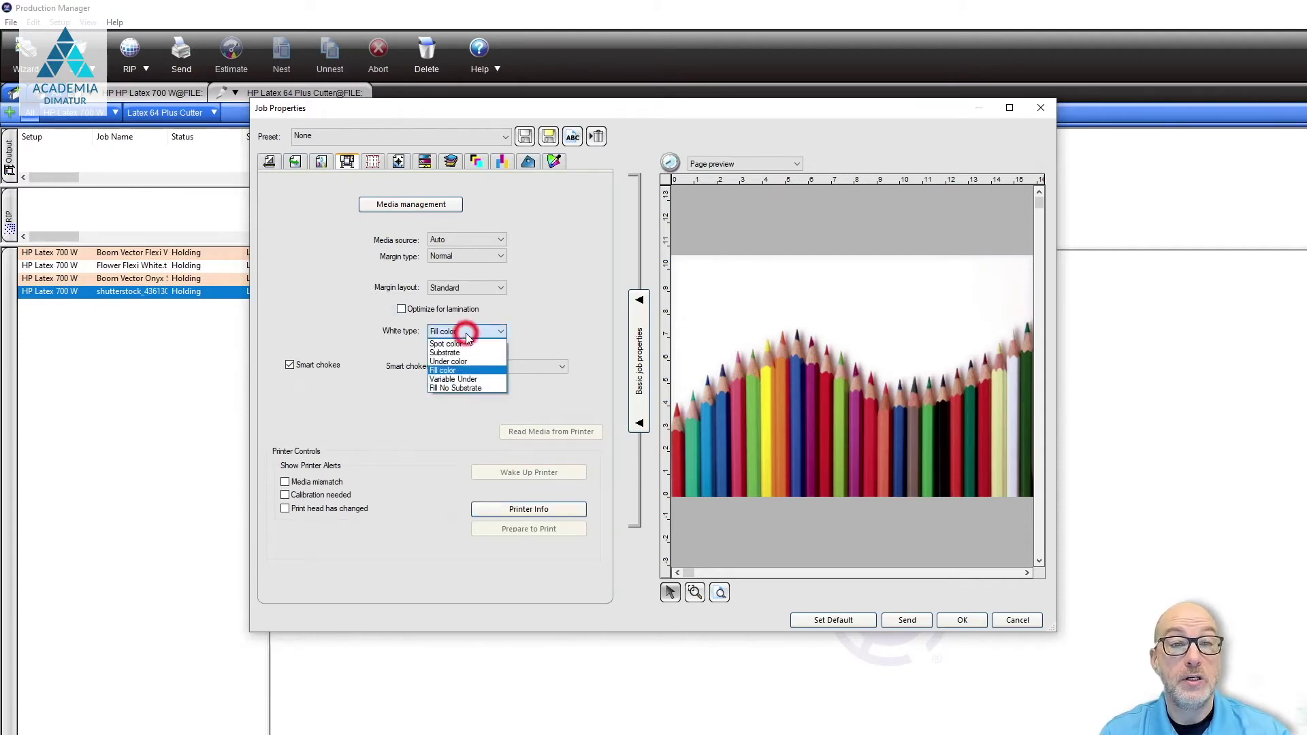
pyautogui.click(476, 378)
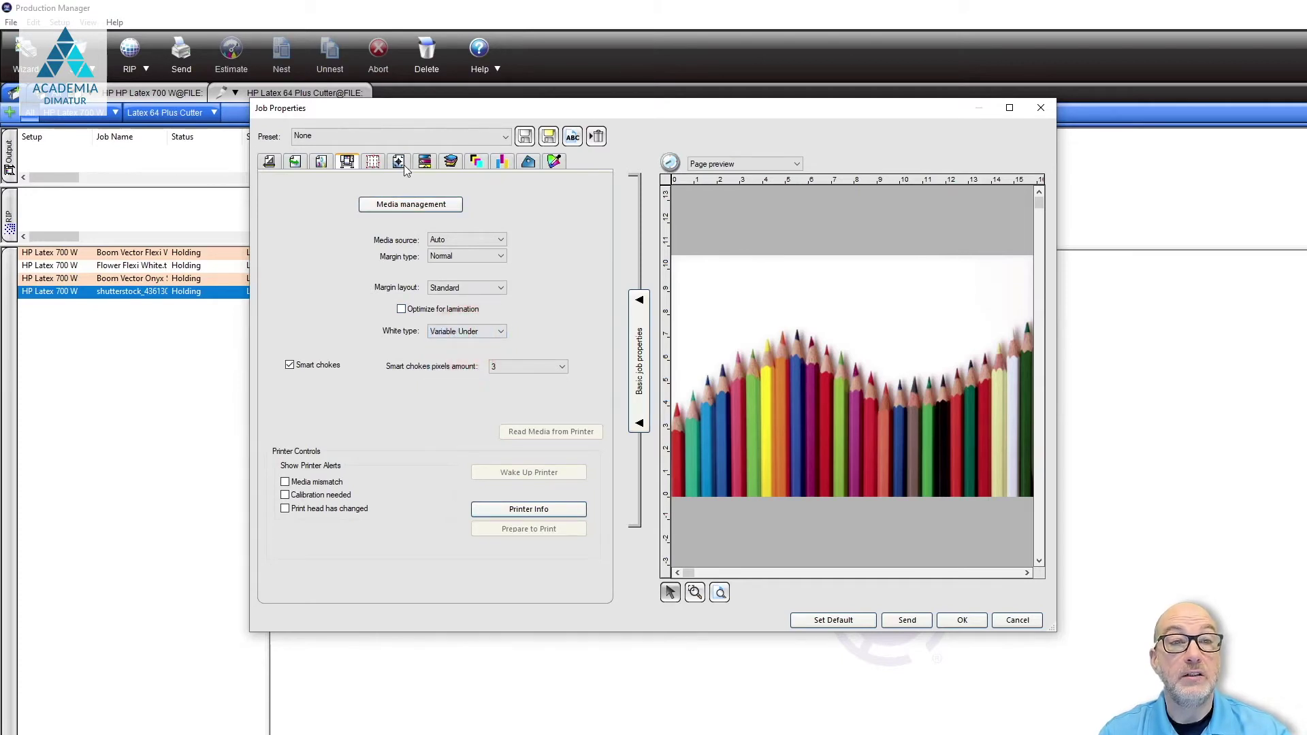
pyautogui.click(473, 161)
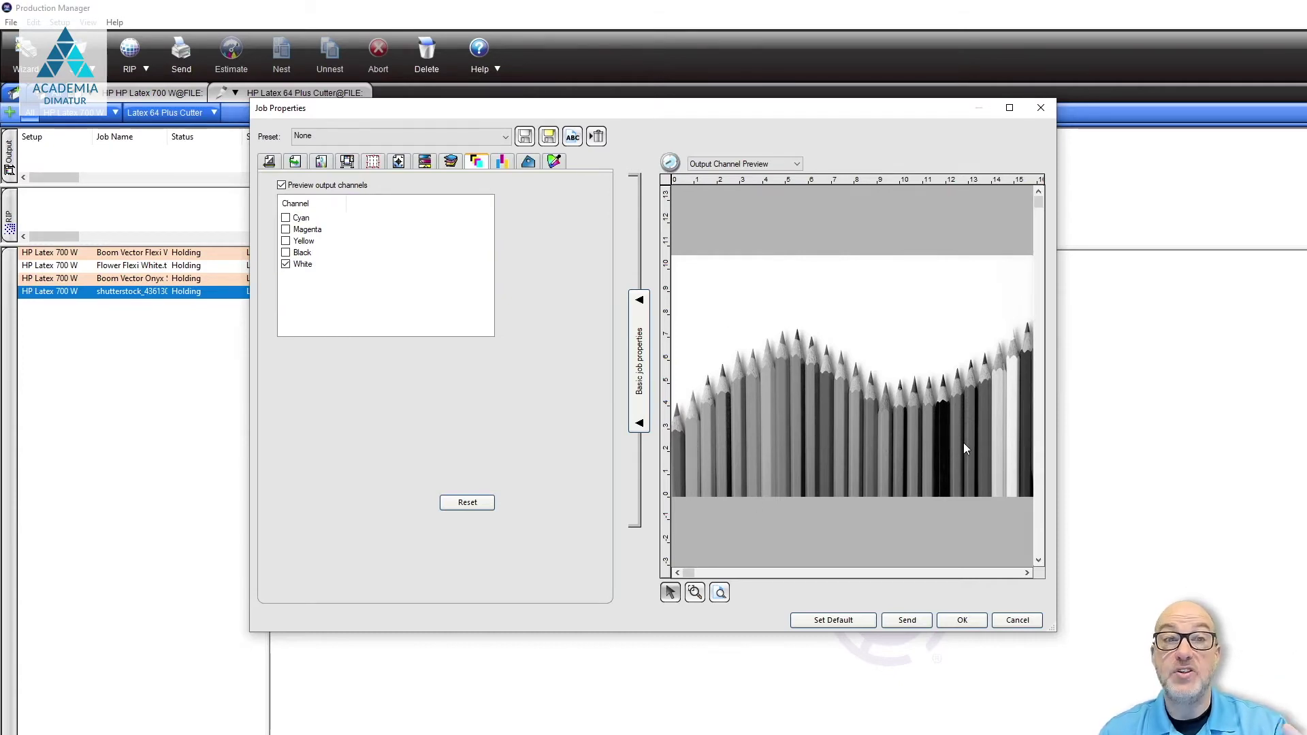
# Set the pencils job's white type to Fill No Substrate in the printer options and check its White output channel preview.
pyautogui.click(347, 162)
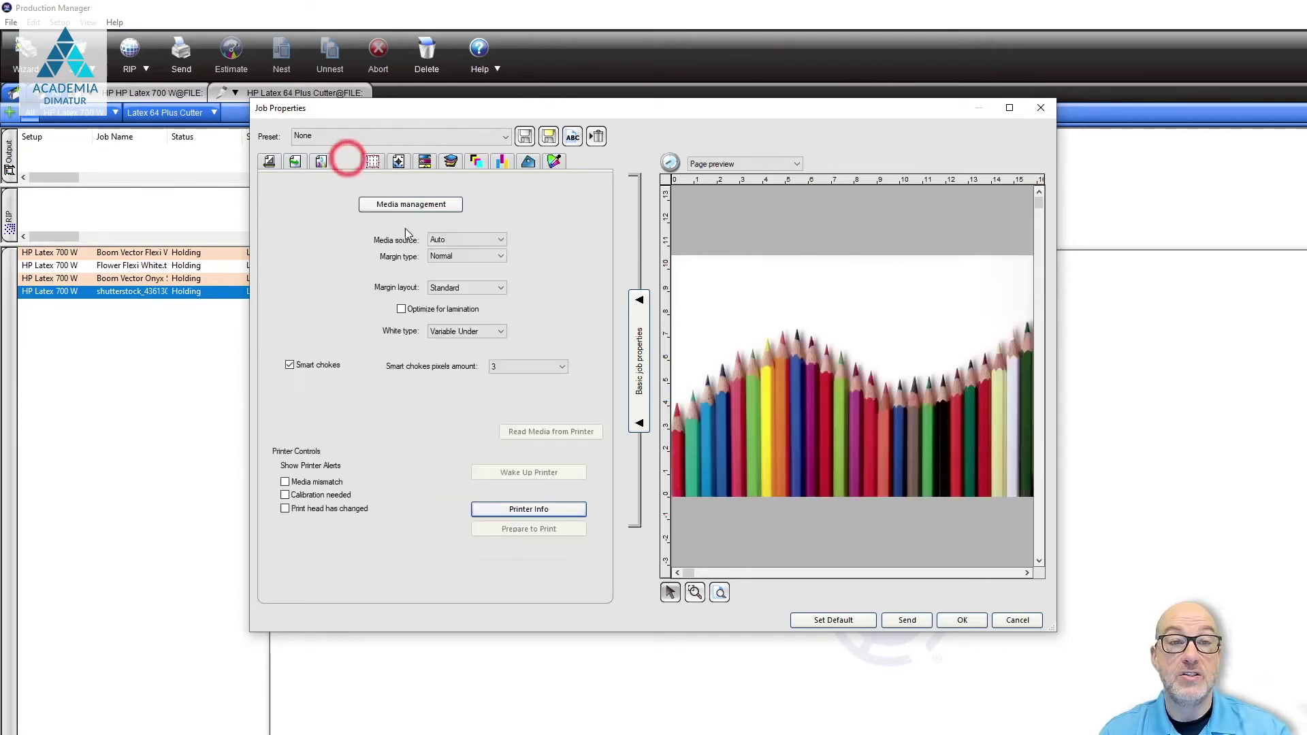
pyautogui.click(492, 330)
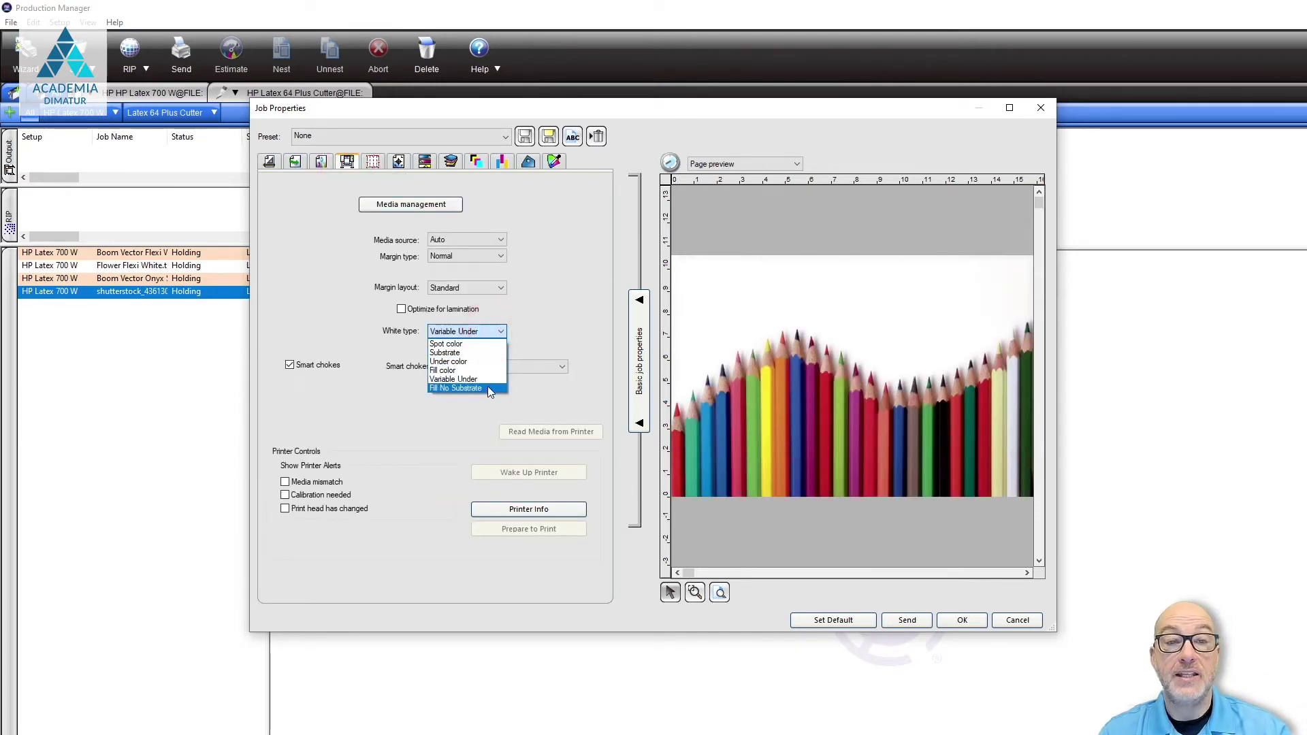
pyautogui.click(488, 387)
pyautogui.click(466, 333)
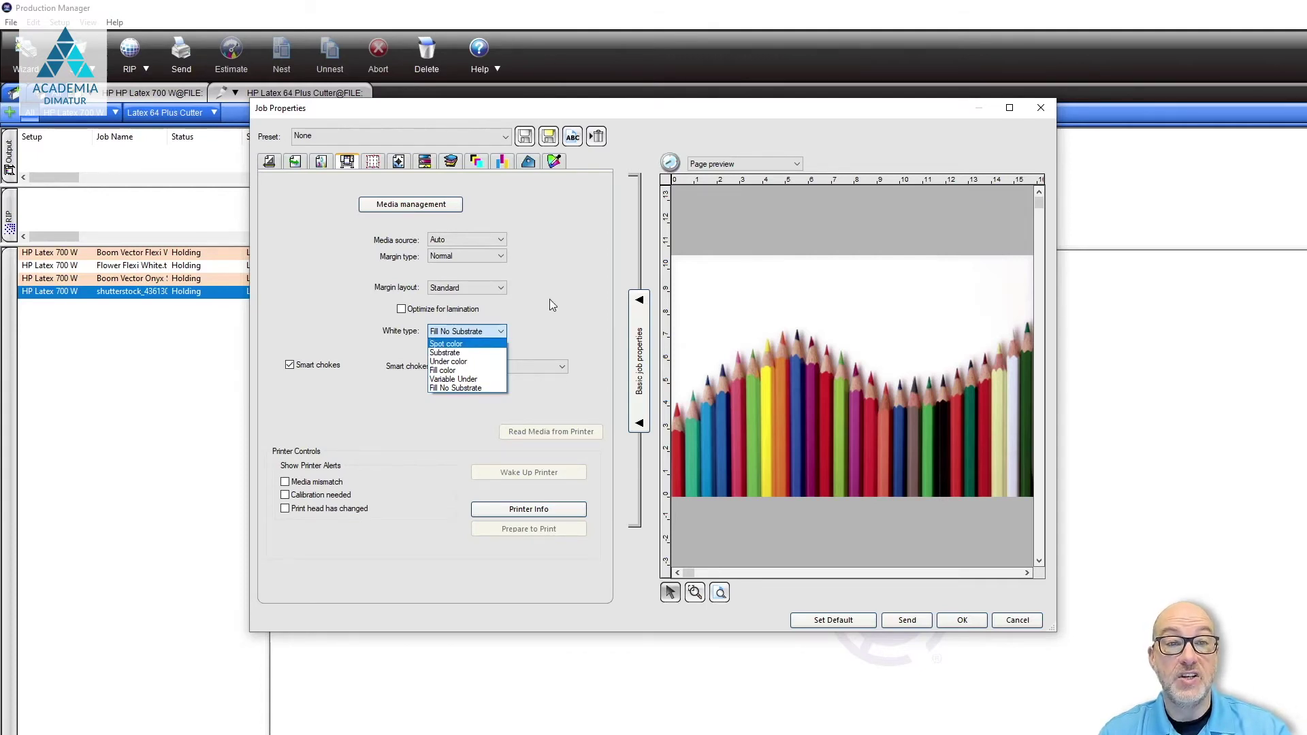
pyautogui.click(463, 387)
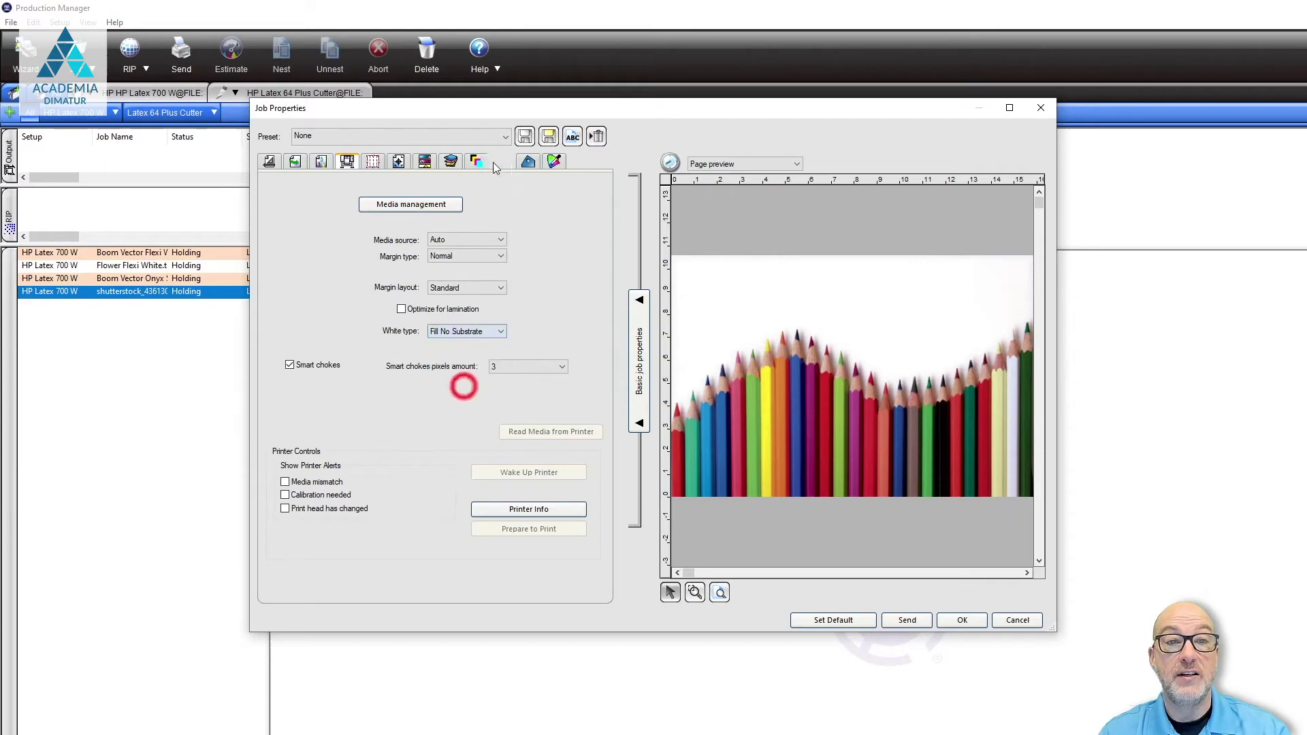
pyautogui.click(478, 162)
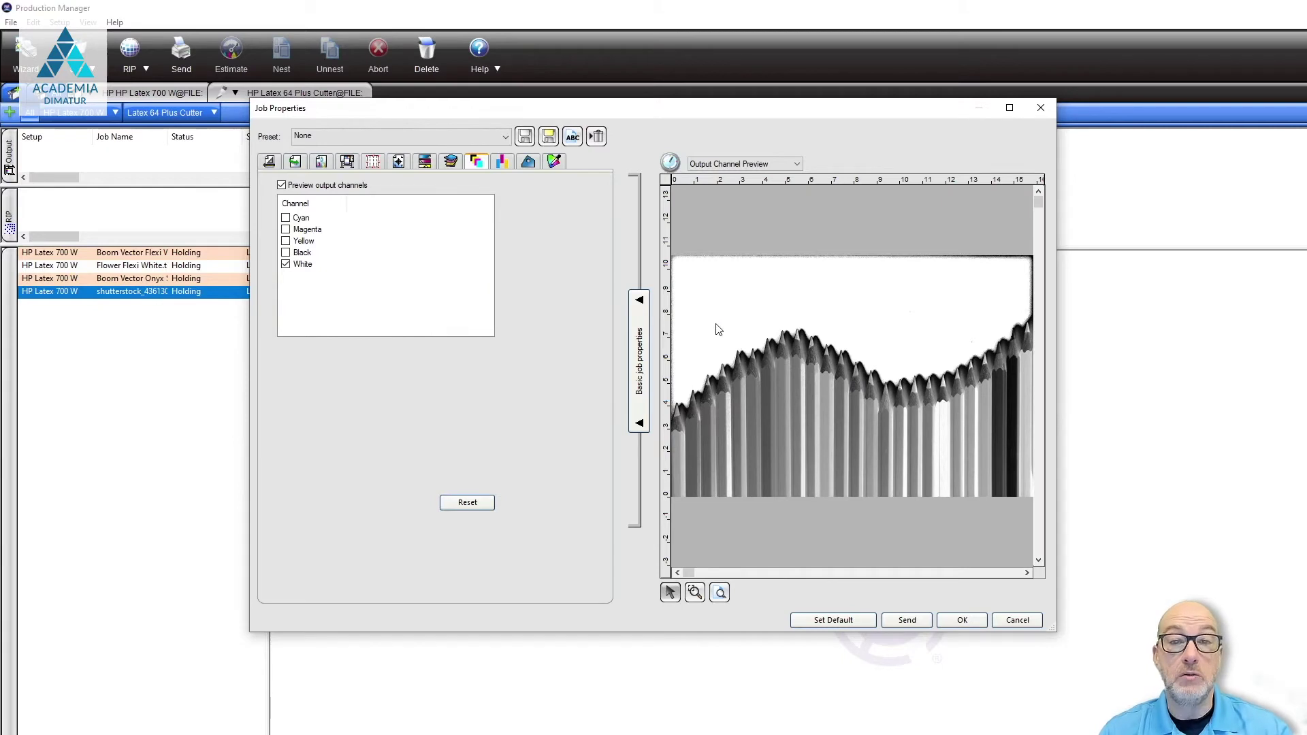
# Set the pencils job's white type back to Substrate in the printer options and recheck its White output channel preview.
pyautogui.click(347, 162)
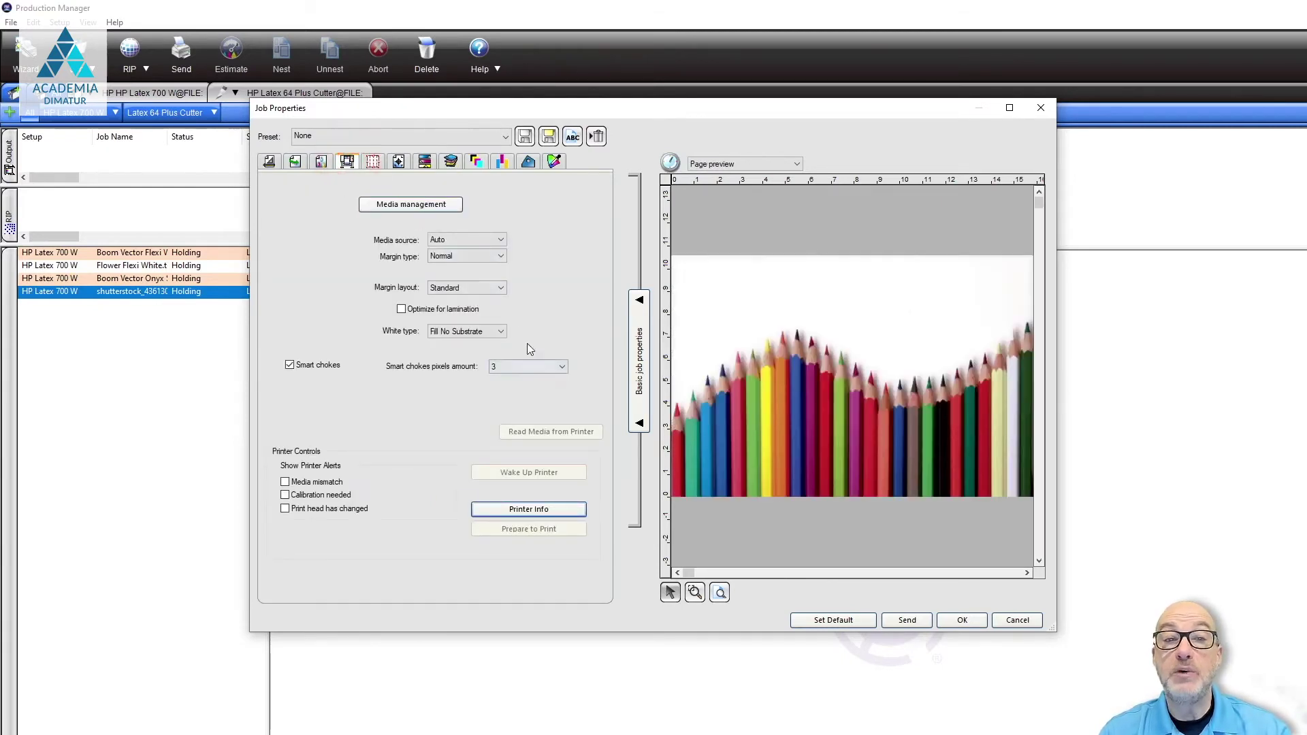
pyautogui.click(469, 333)
pyautogui.click(462, 350)
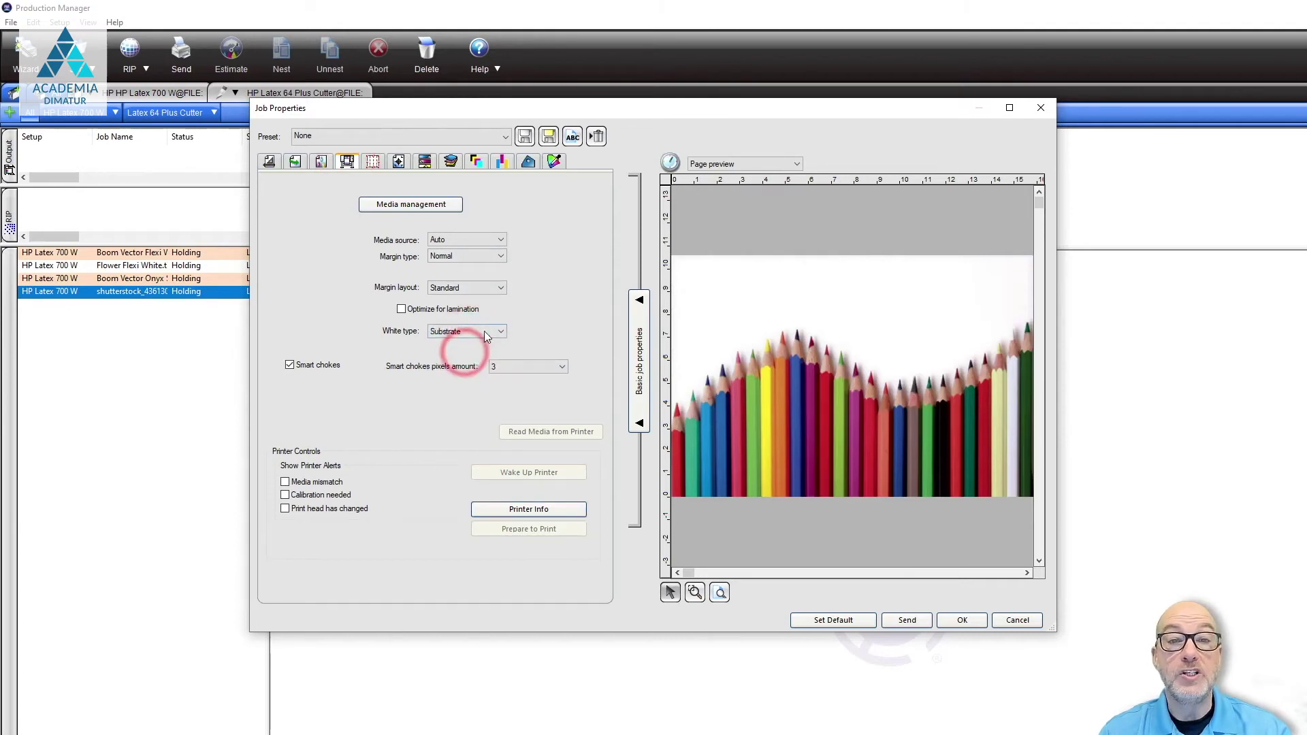
pyautogui.click(453, 162)
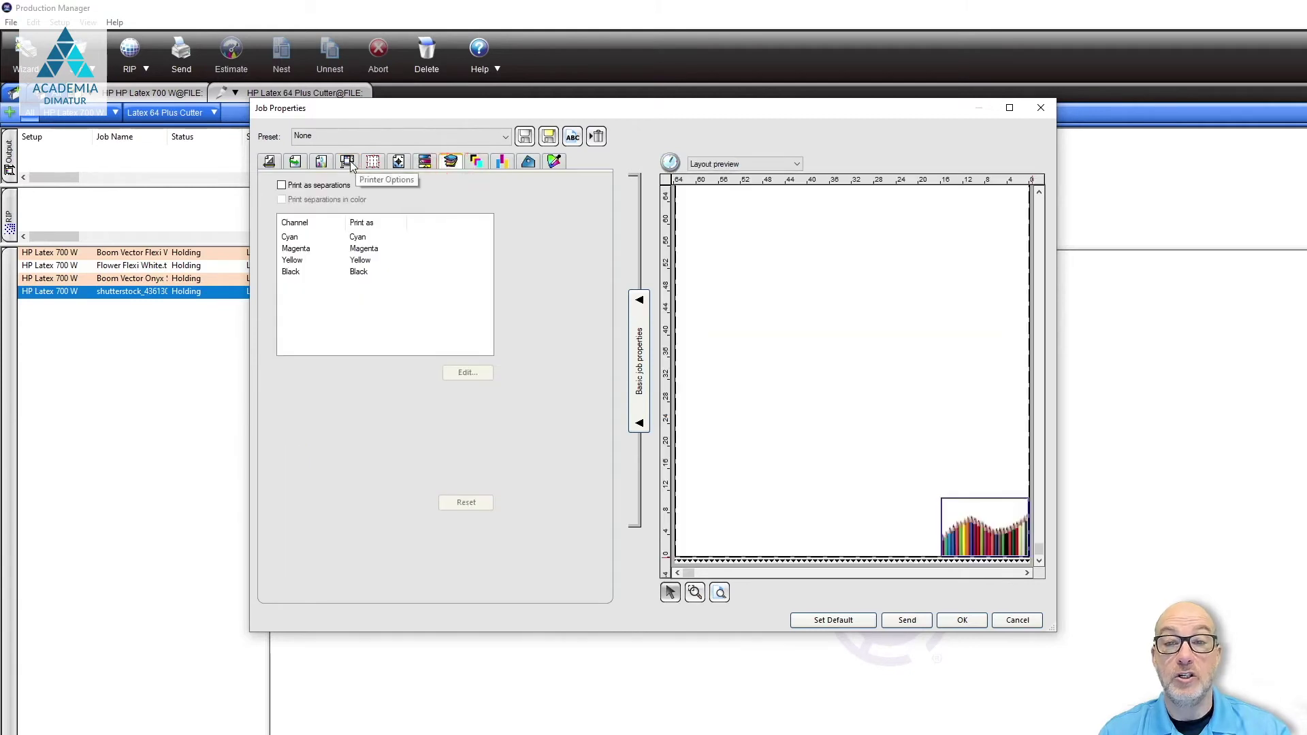
pyautogui.click(475, 162)
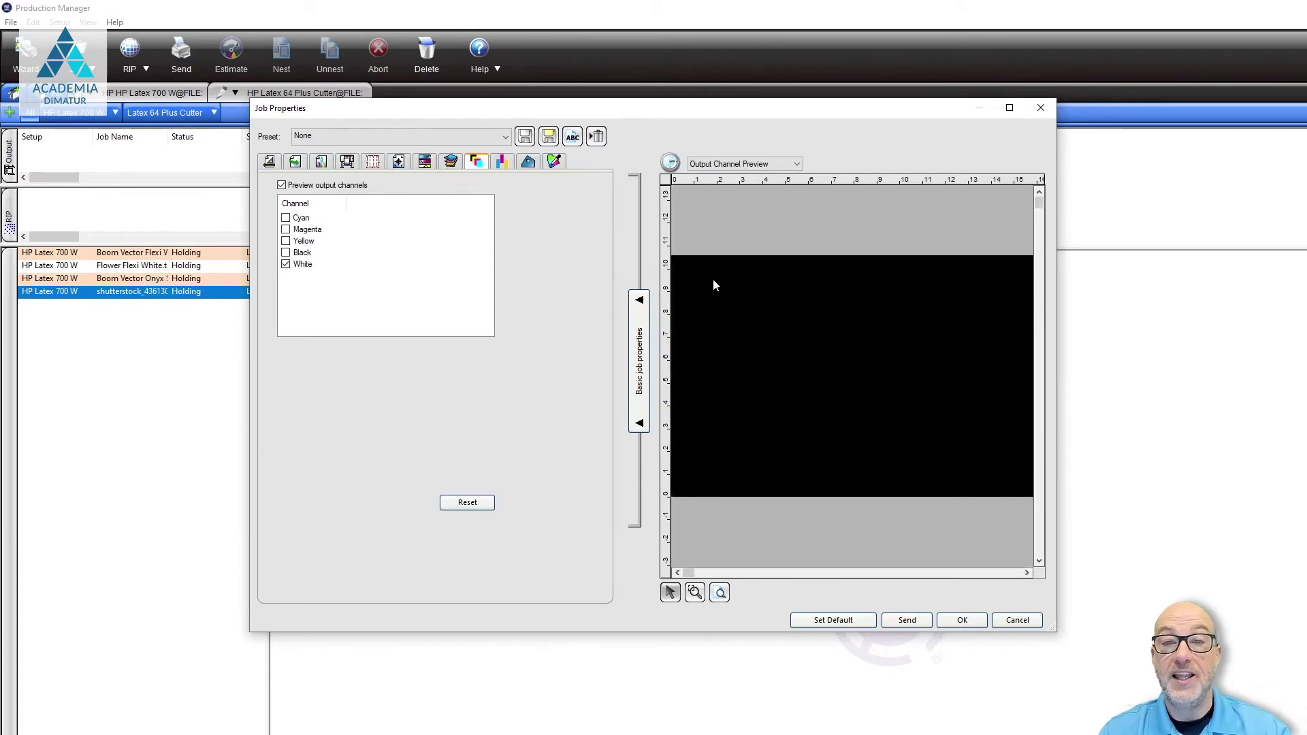
# Choose 3 as the smart chokes pixels amount in the printer options and accept the pencils job's properties.
pyautogui.click(344, 161)
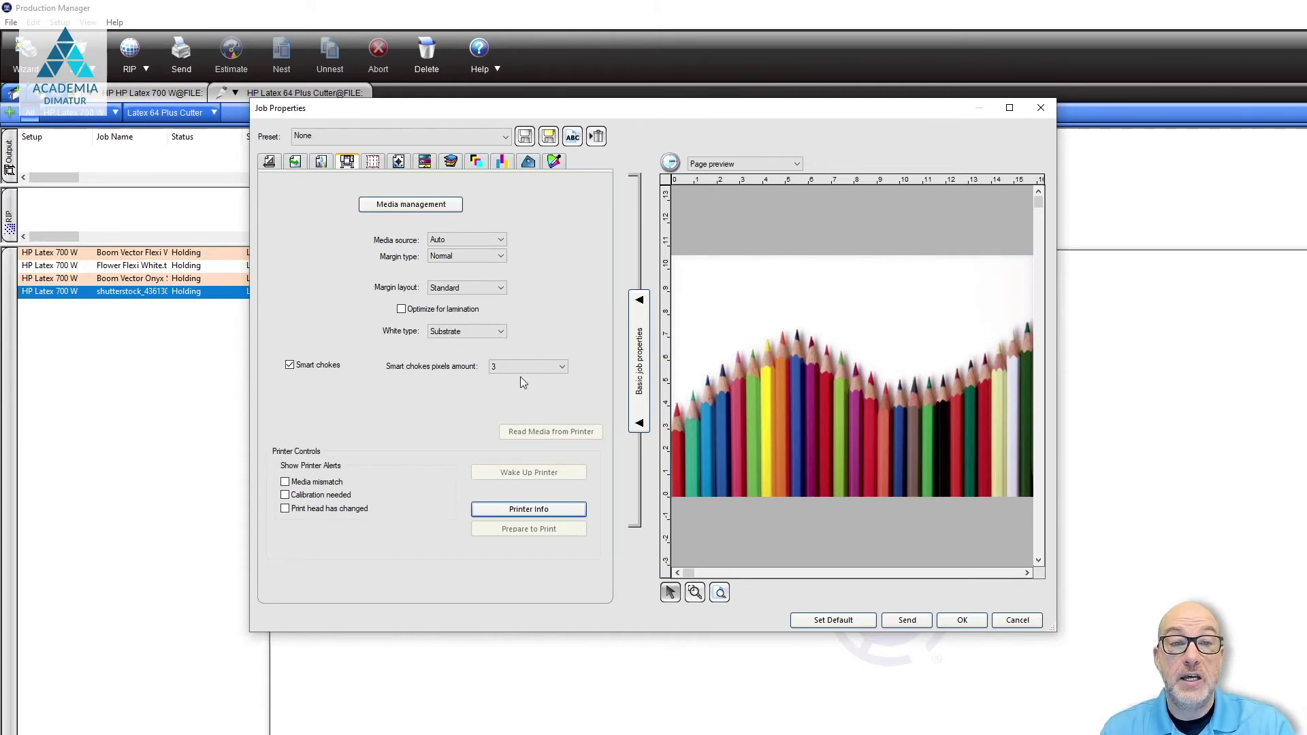
pyautogui.click(562, 367)
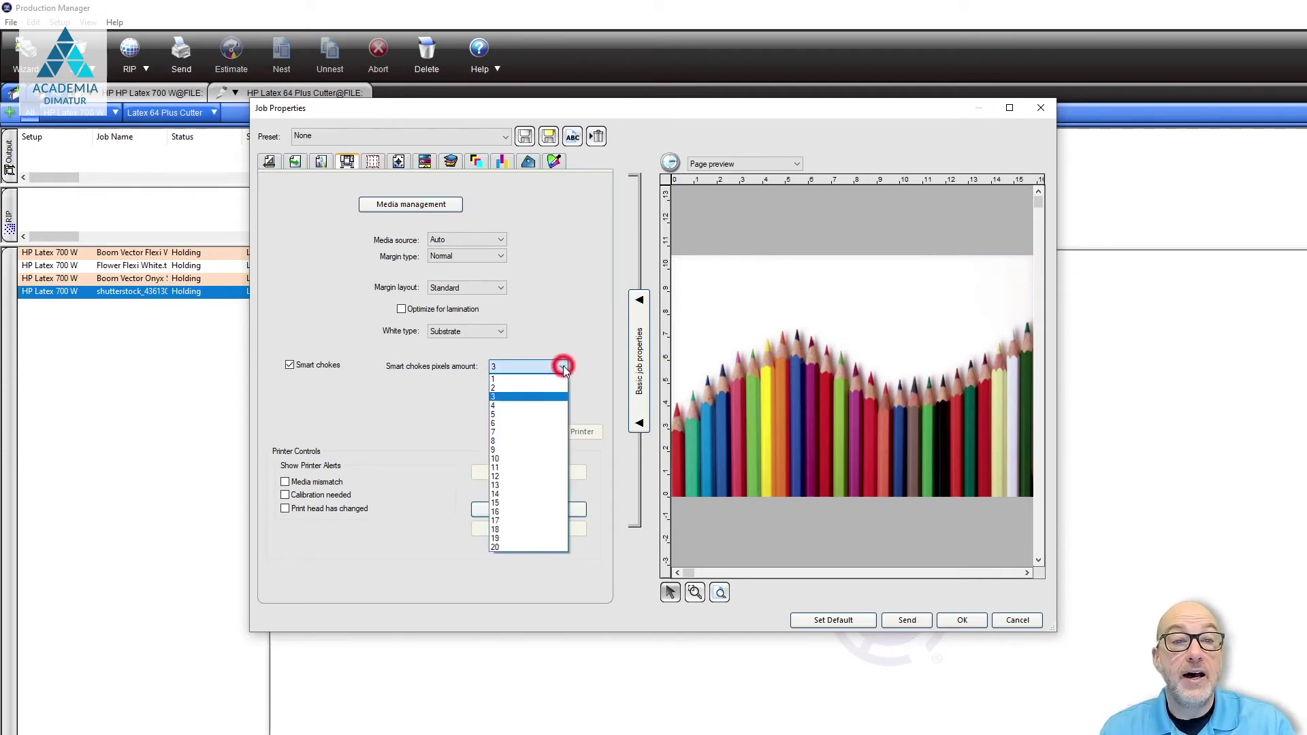
pyautogui.click(524, 397)
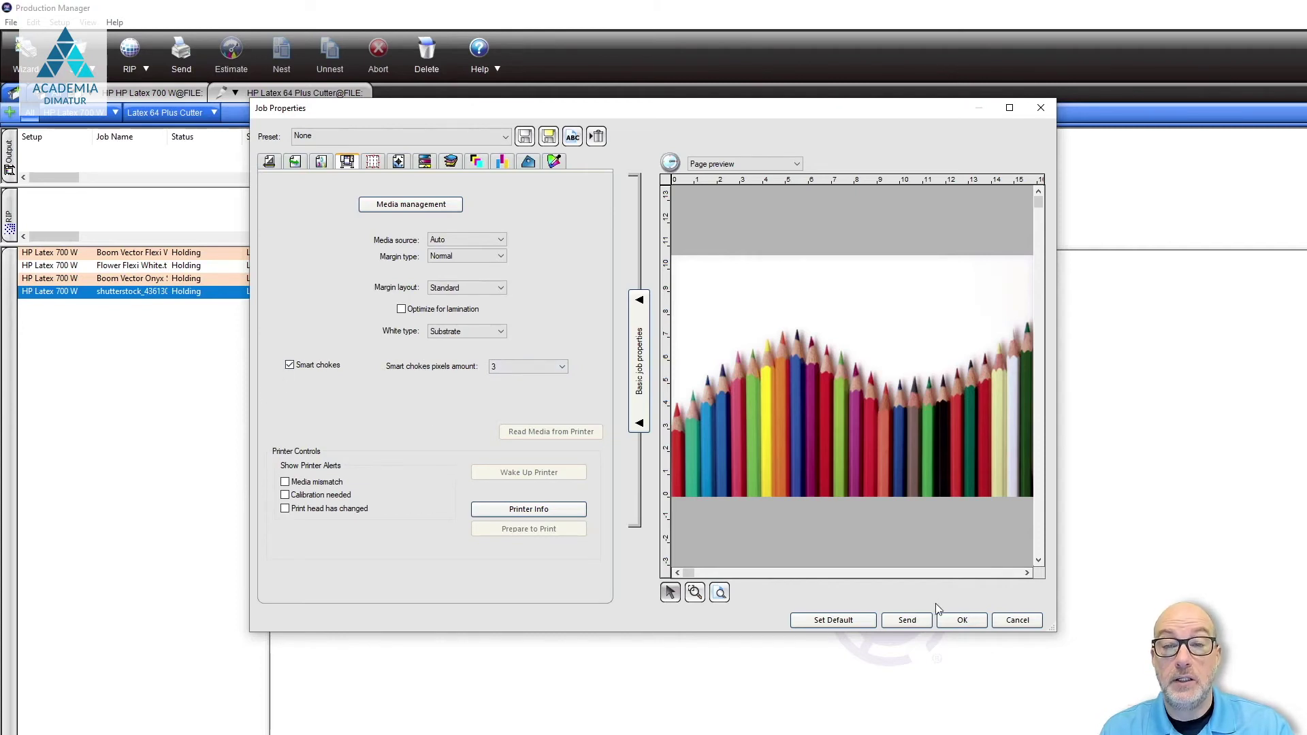
pyautogui.click(953, 619)
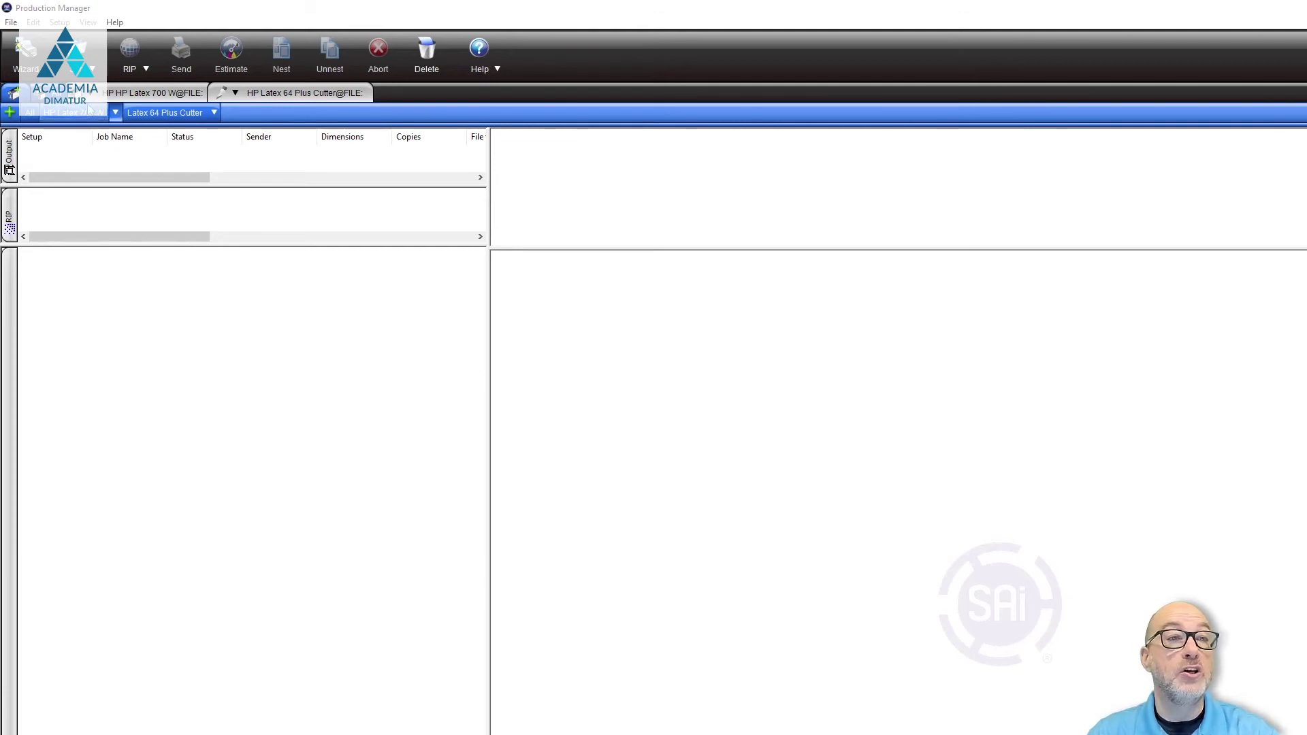
# Add Boom Vector Flexi White.pdf from the Flexi White Ink Workflow folder to the HP Latex 700 W queue.
pyautogui.click(91, 69)
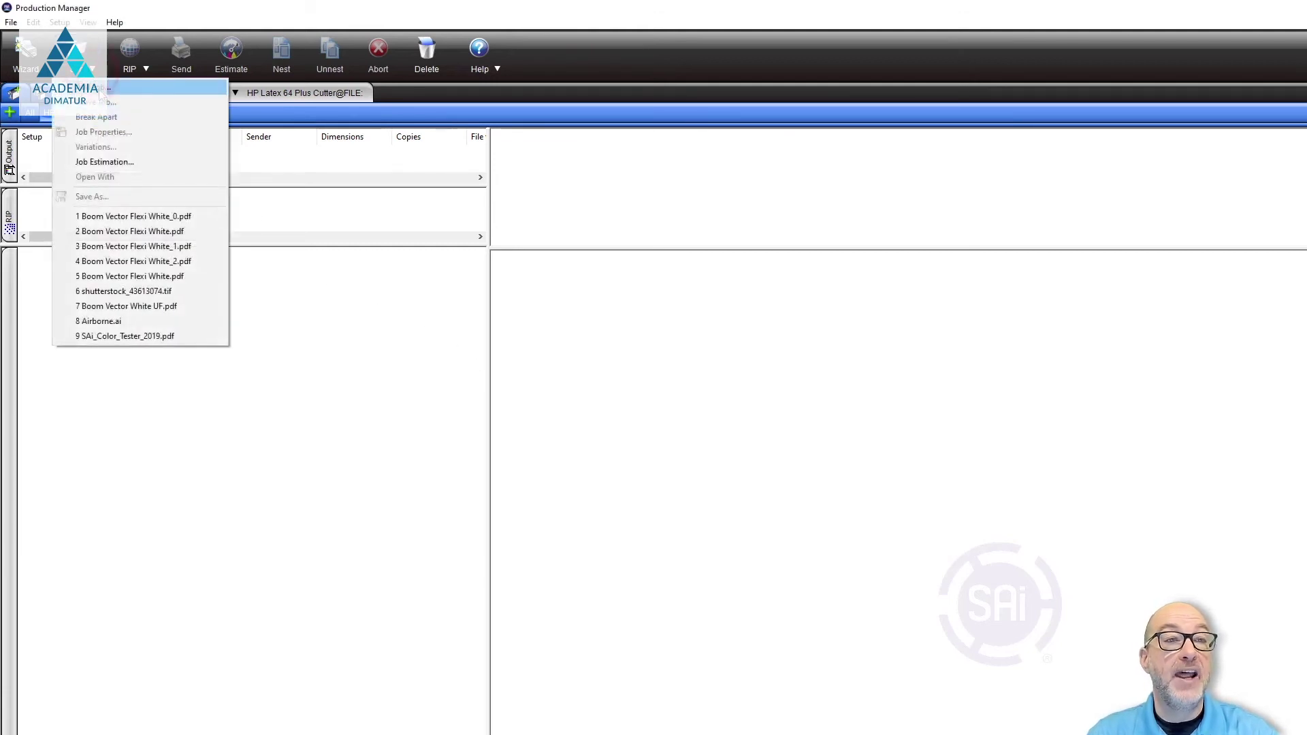
pyautogui.click(102, 89)
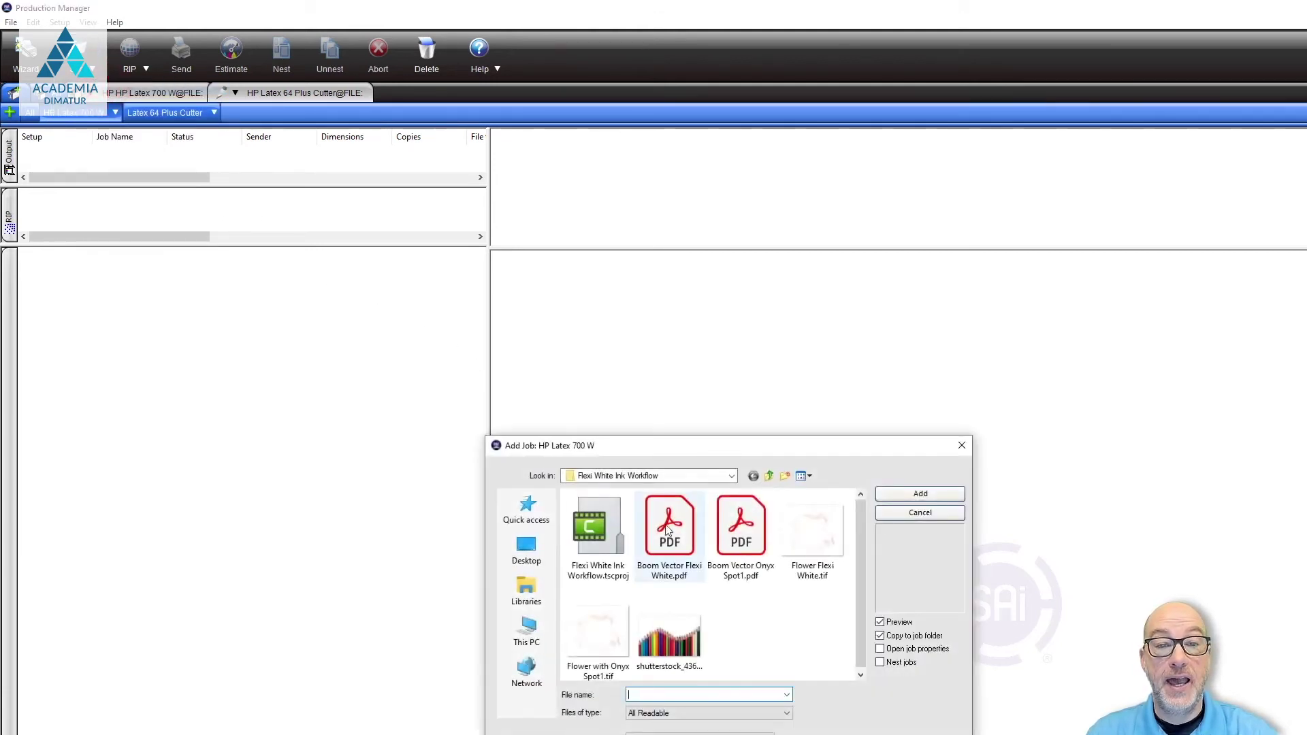
pyautogui.click(667, 521)
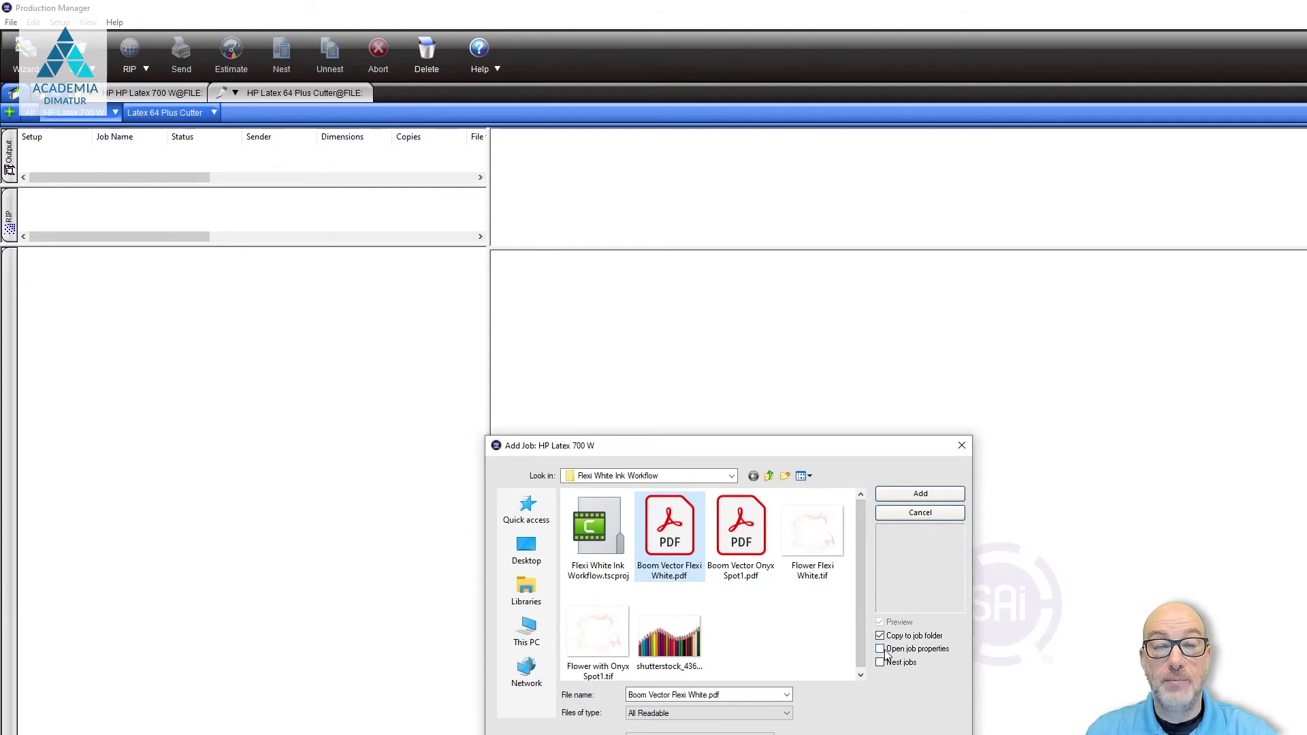
pyautogui.click(916, 497)
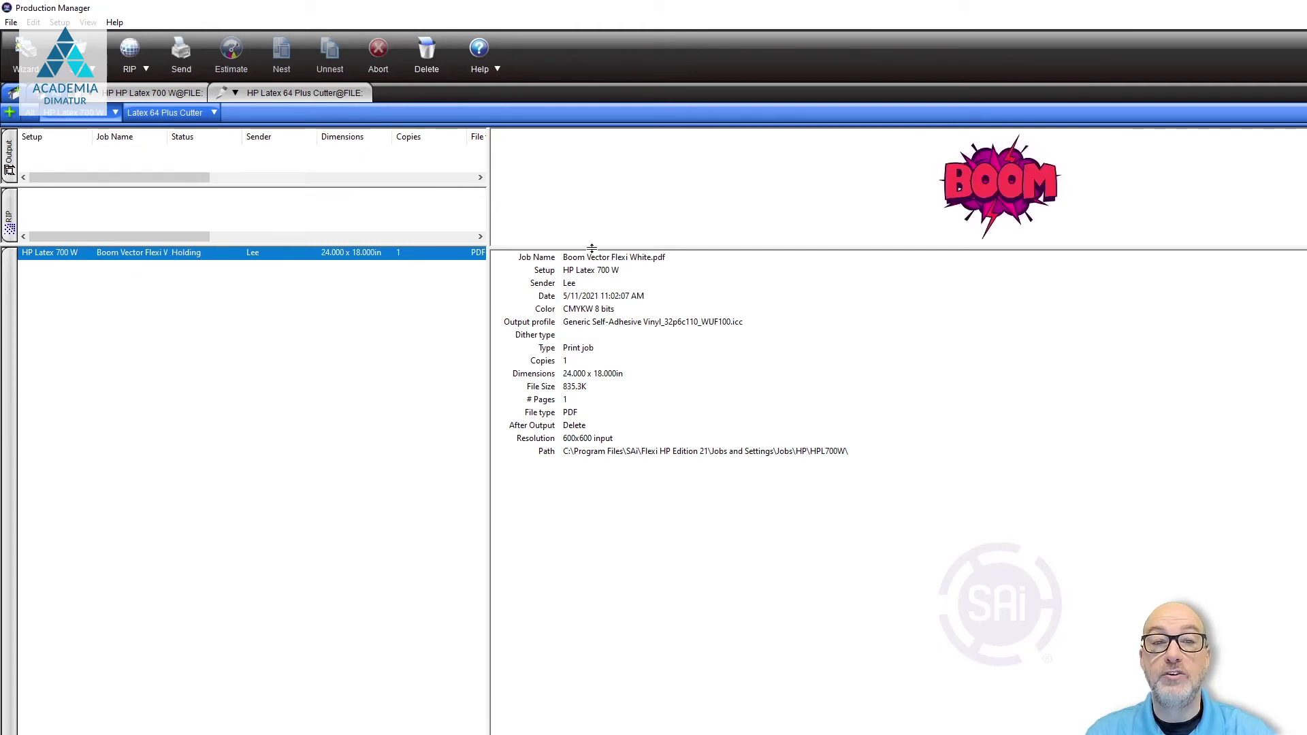
# Split the Boom Vector Flexi White job by layers, printing Color Artwork as Colors front and the White layer as White.
pyautogui.rightClick(164, 255)
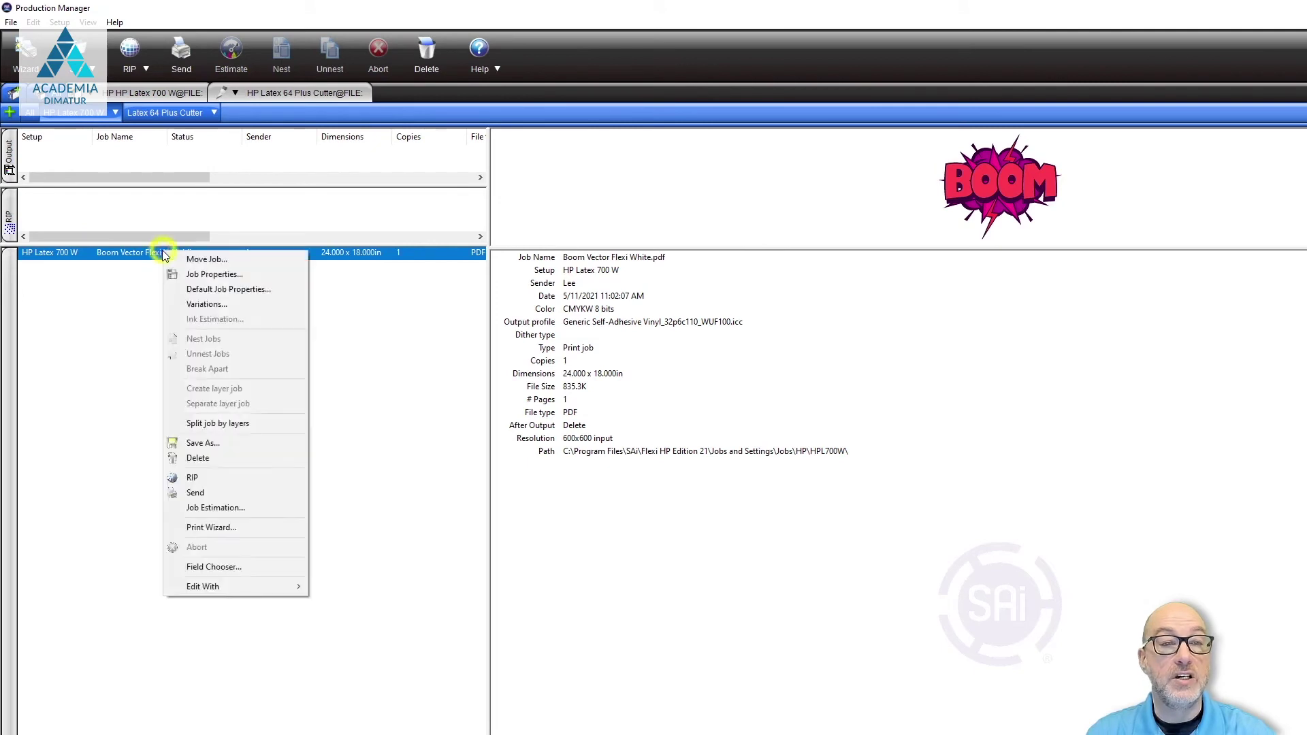
pyautogui.click(222, 425)
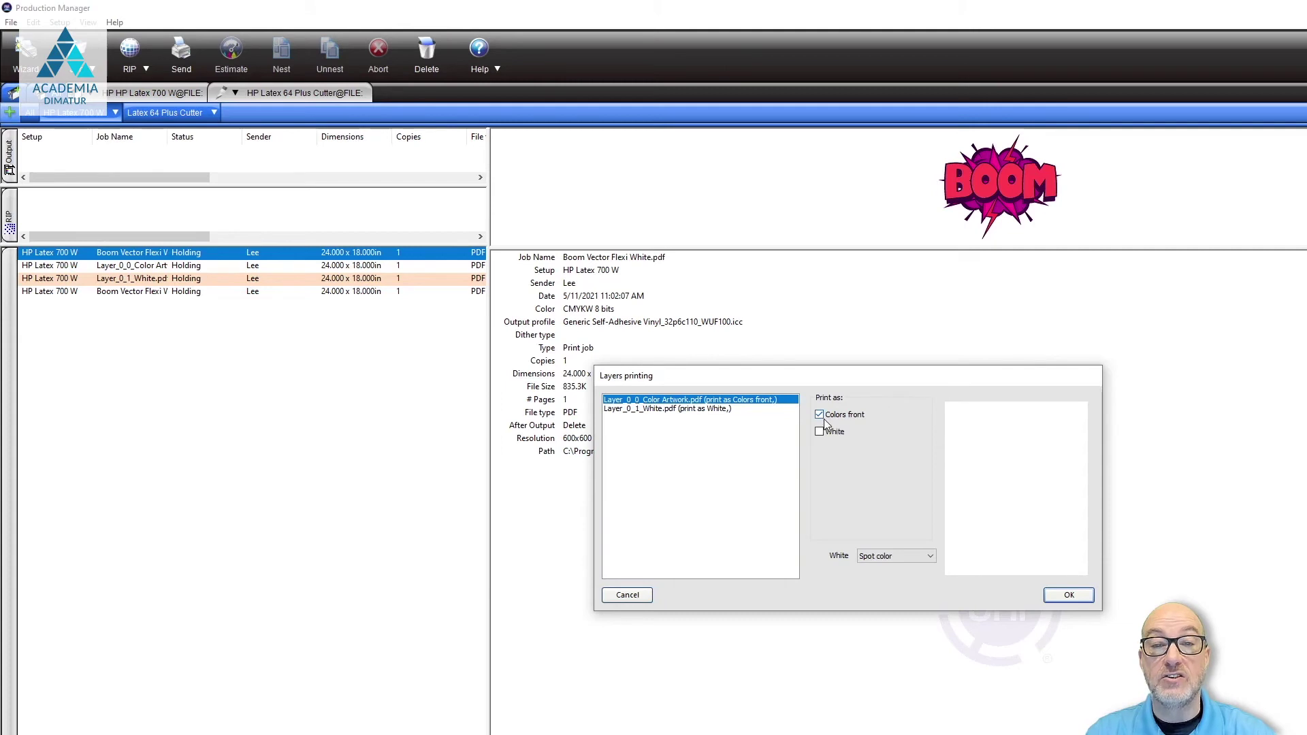
pyautogui.click(659, 410)
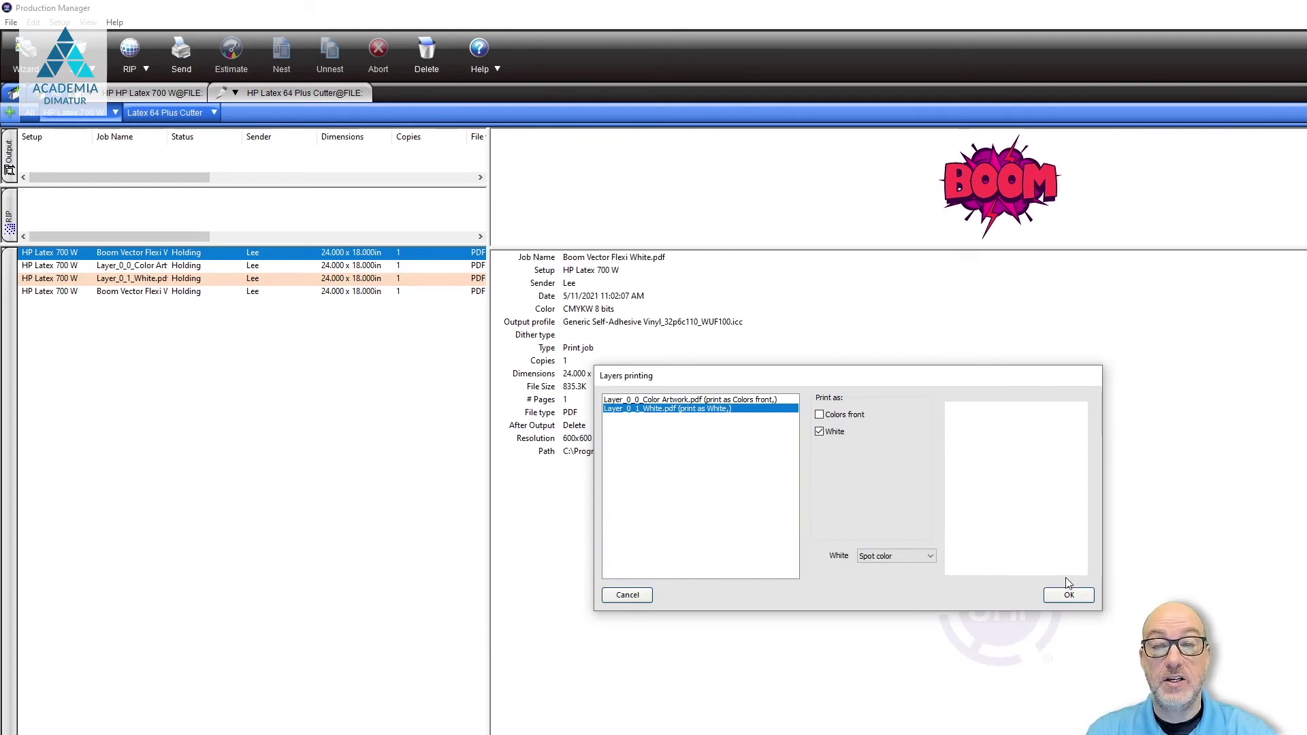
pyautogui.click(1068, 594)
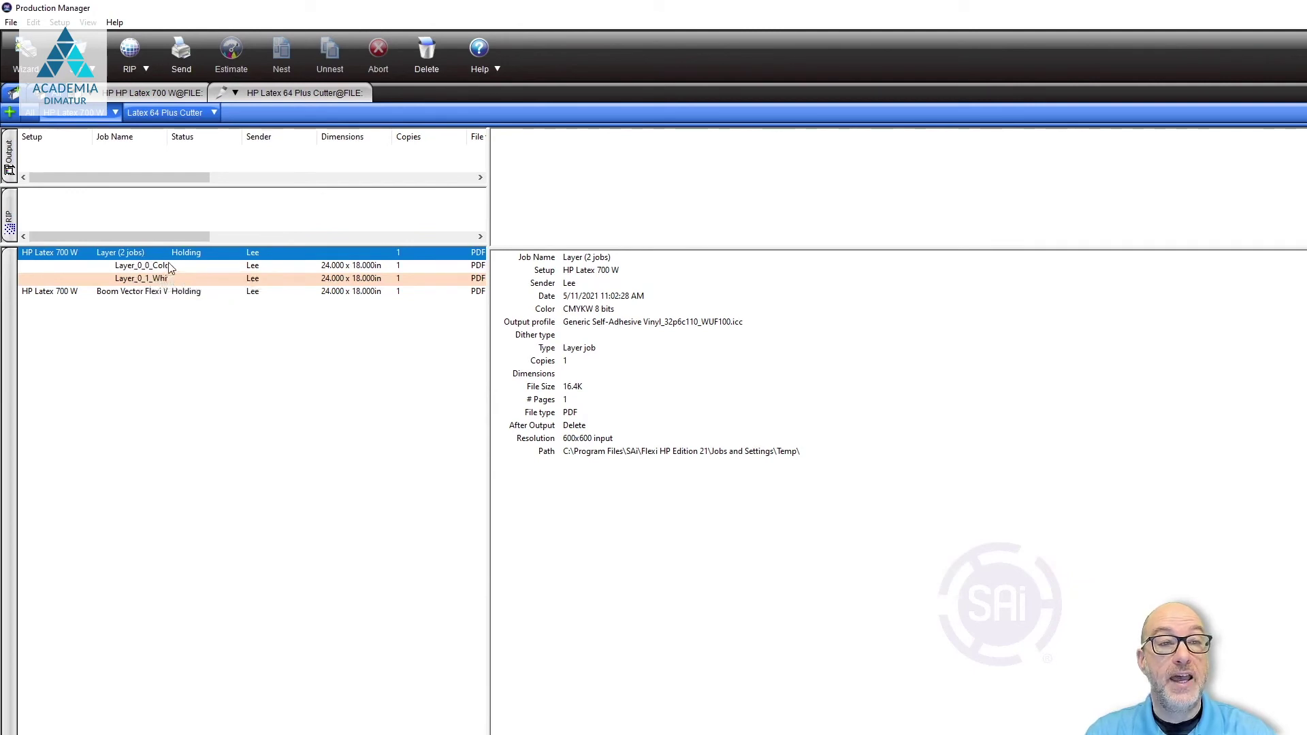
# Separate the two-layer Boom layer job into its individual Color Artwork and White jobs.
pyautogui.rightClick(128, 252)
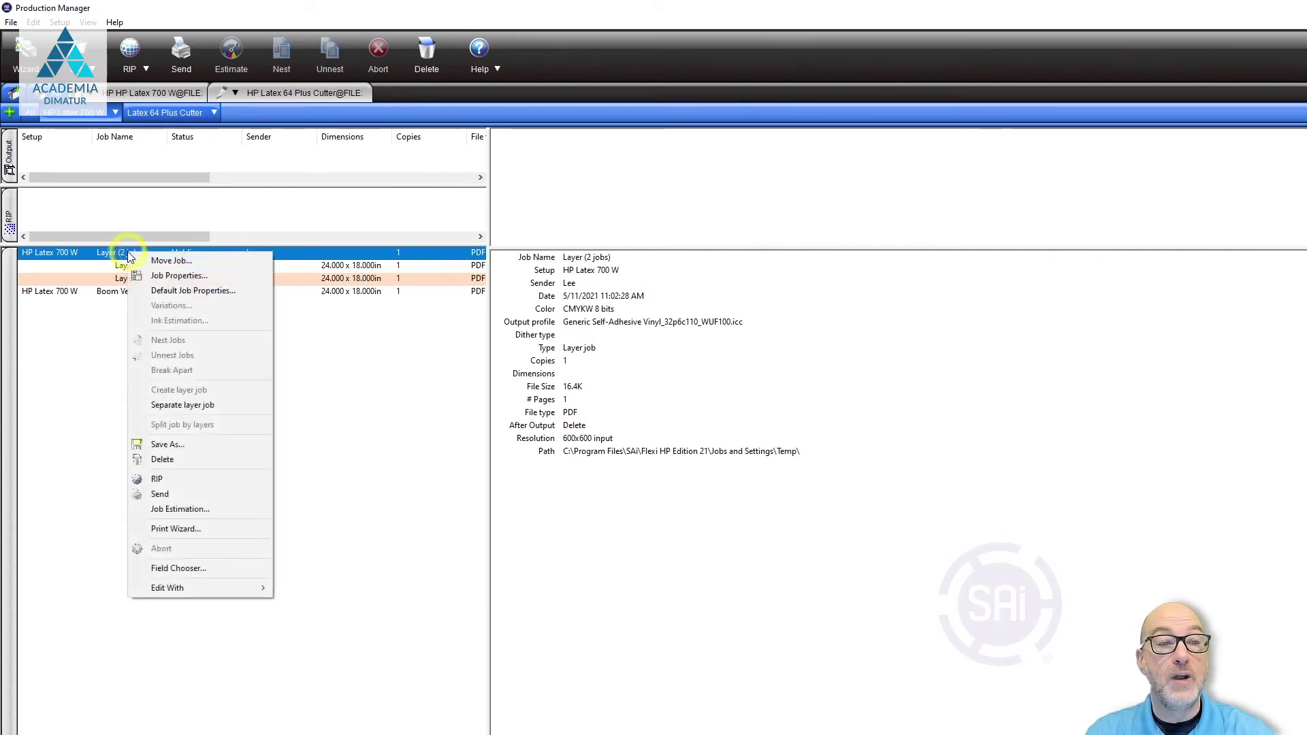
pyautogui.click(218, 406)
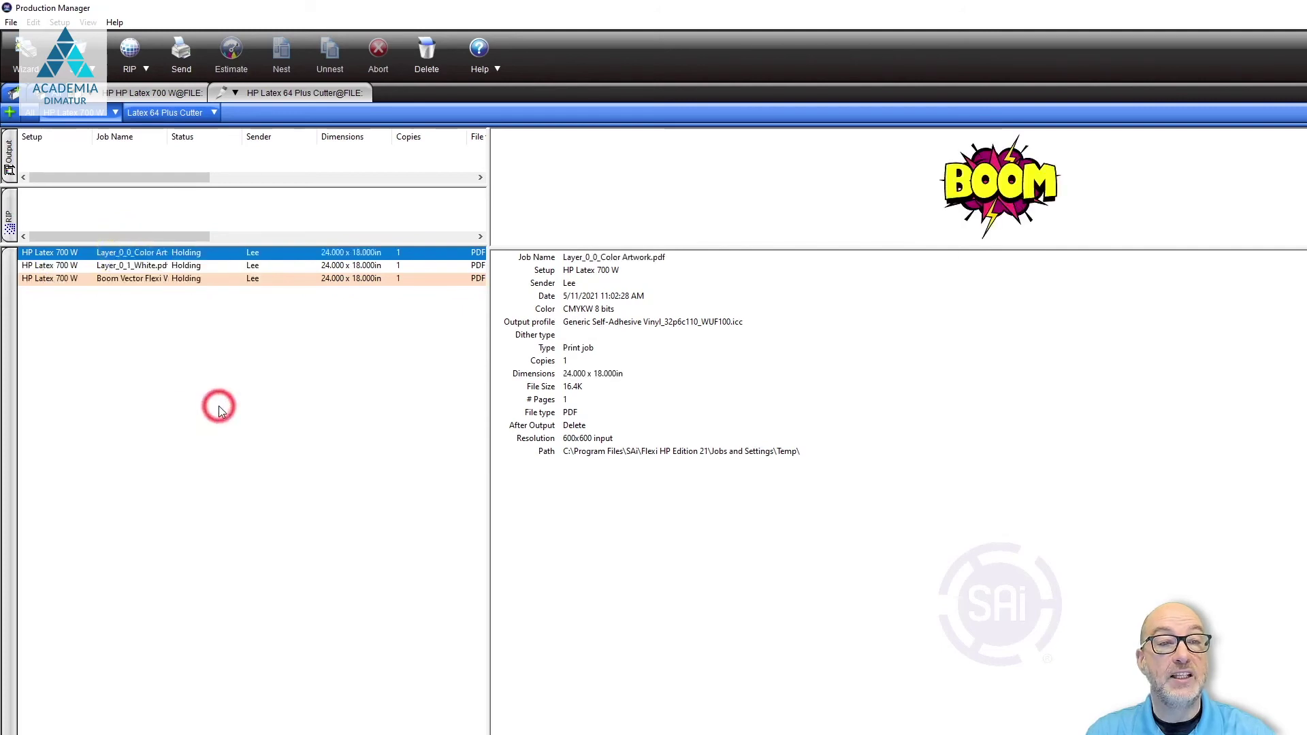
pyautogui.rightClick(155, 283)
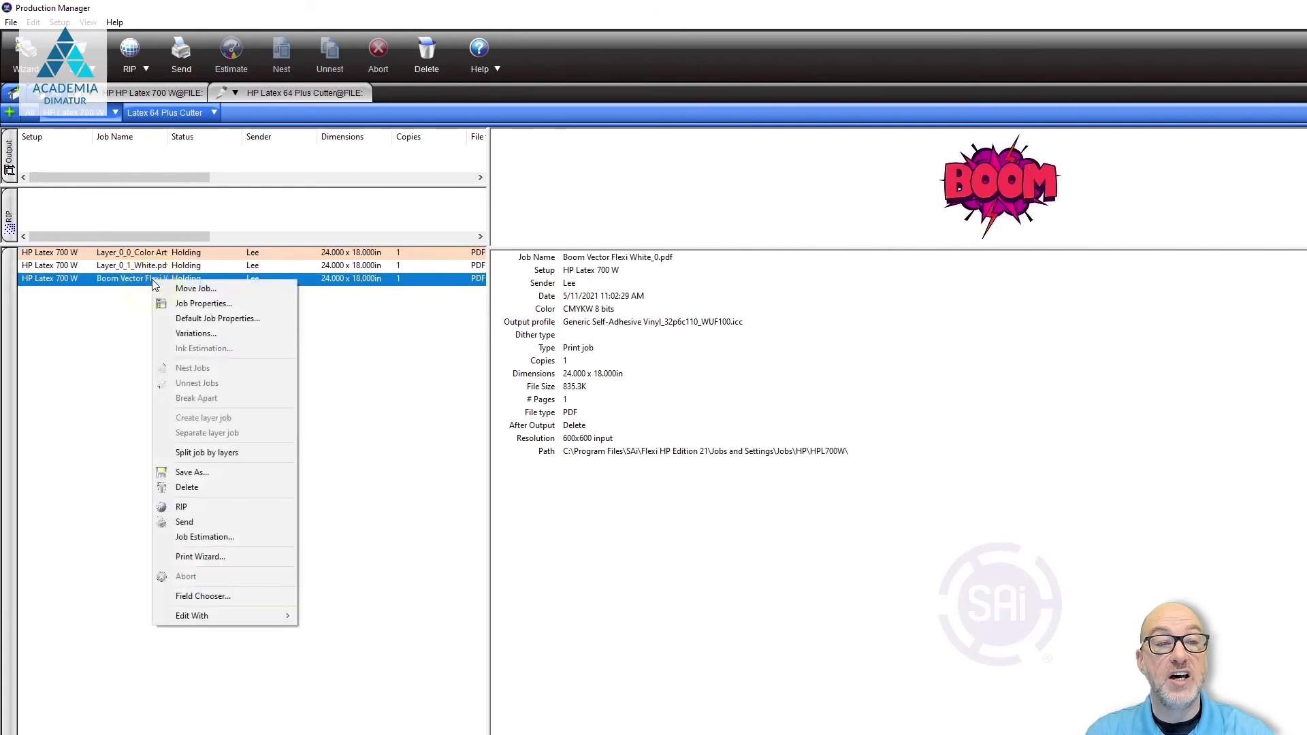
pyautogui.click(82, 328)
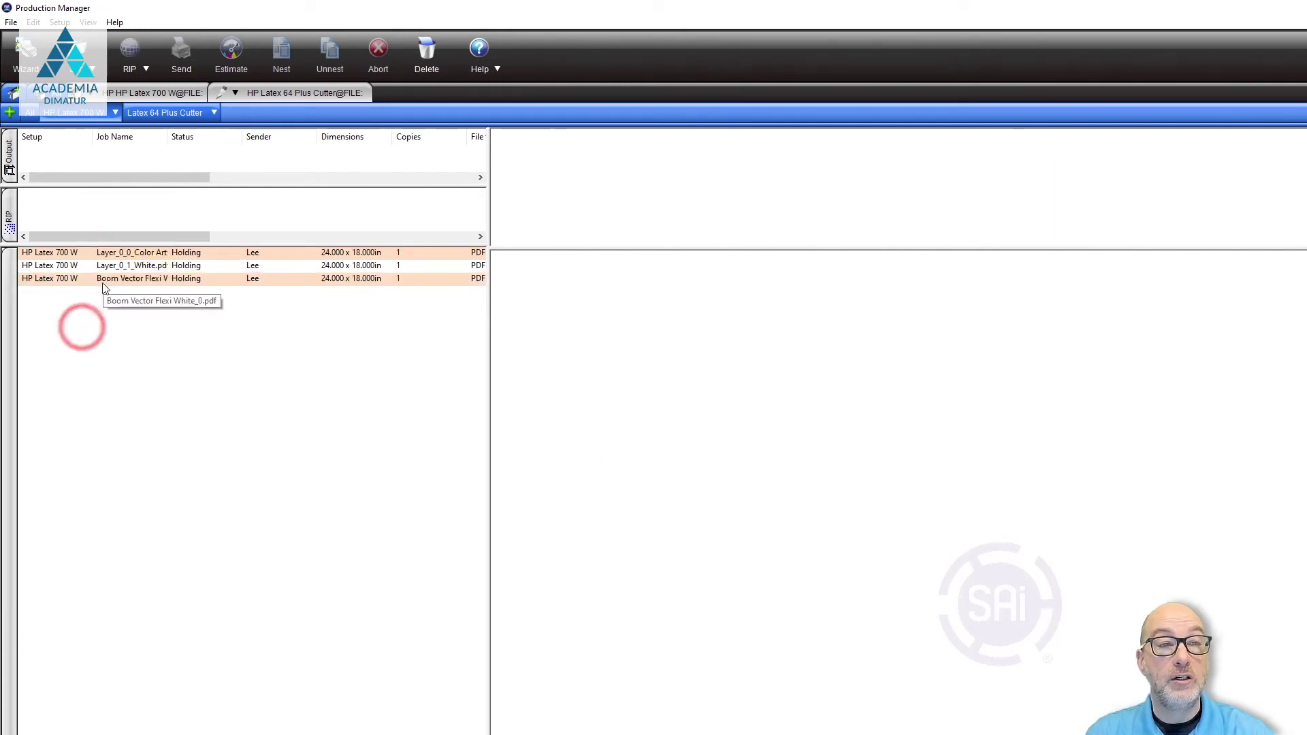
# Split the Boom Vector Flexi White job by layers again, keeping the White layer printed as White, and separate the resulting layer job.
pyautogui.rightClick(112, 280)
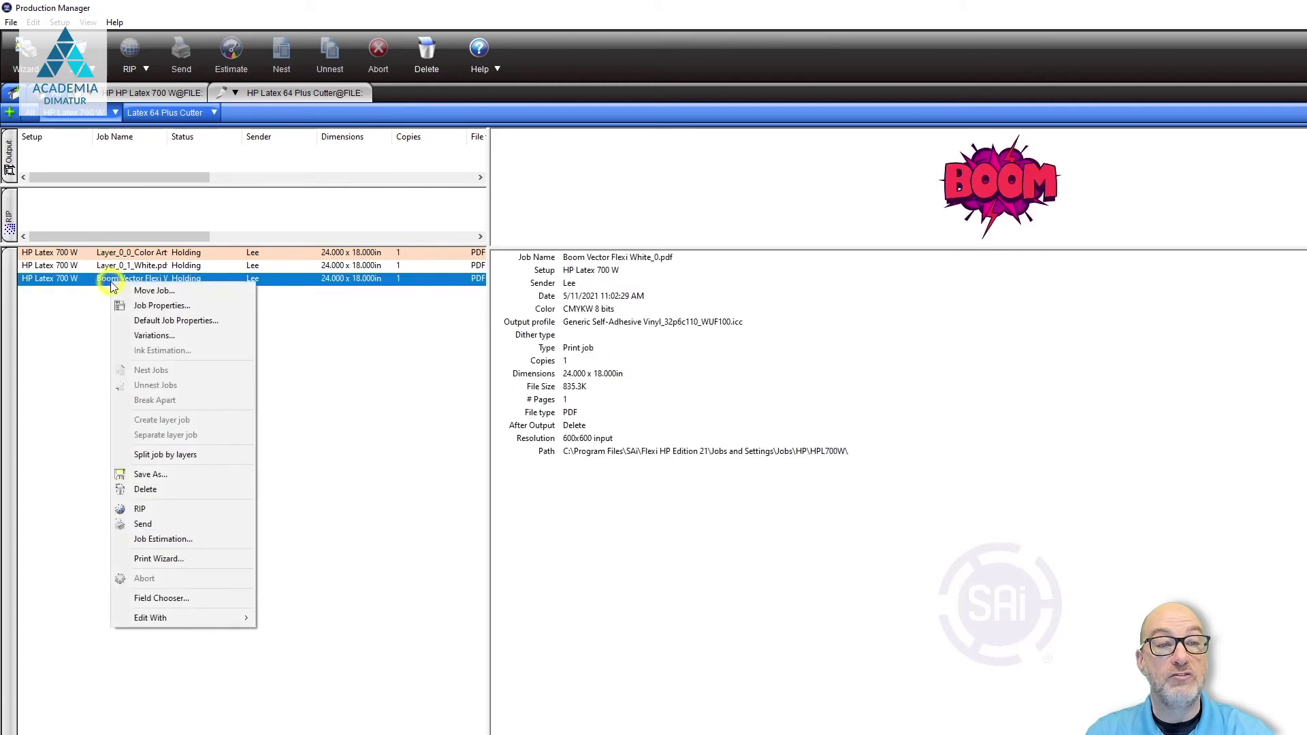
pyautogui.click(171, 455)
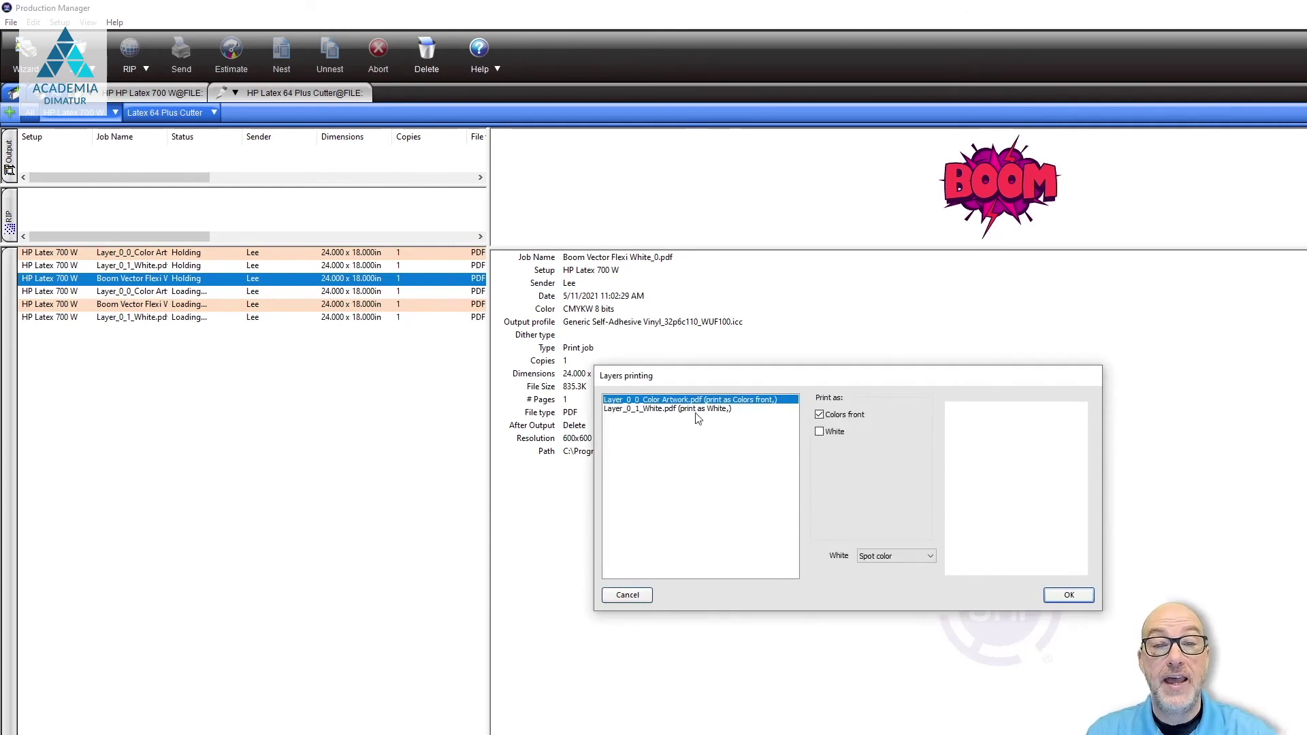
pyautogui.click(671, 409)
pyautogui.click(820, 431)
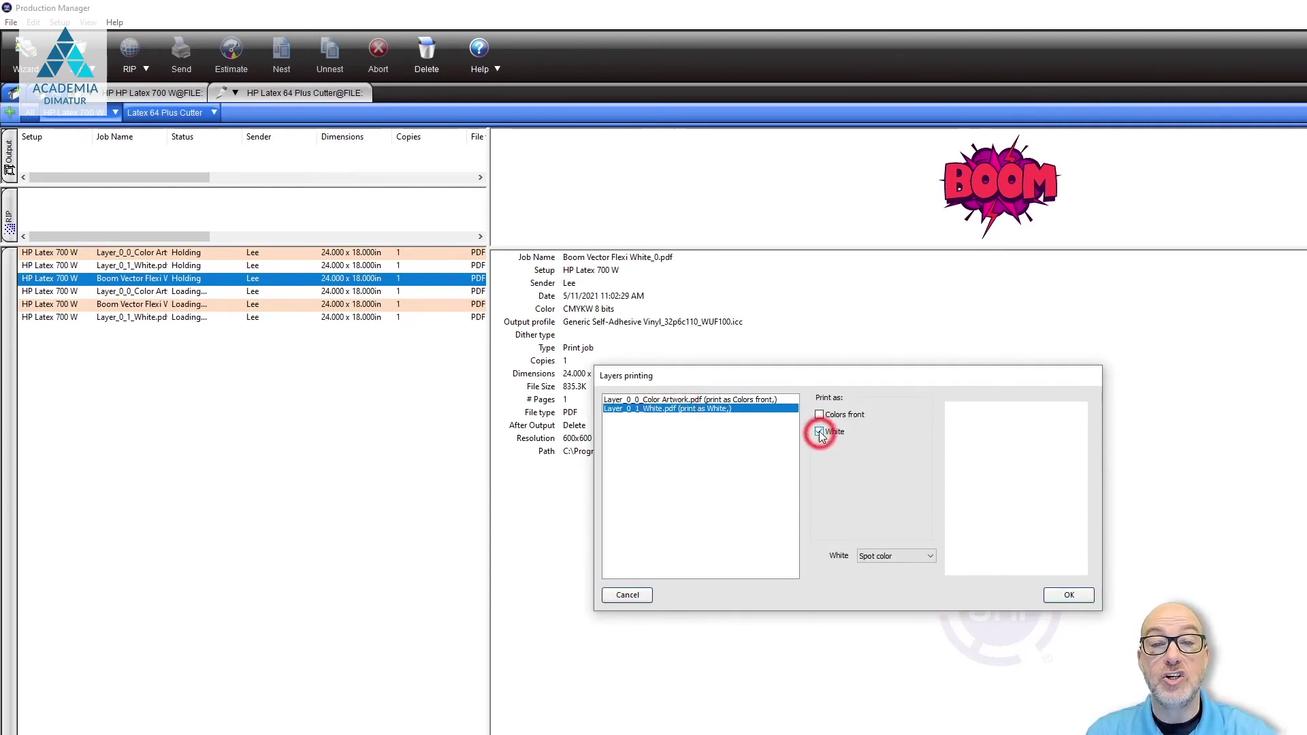
pyautogui.click(820, 431)
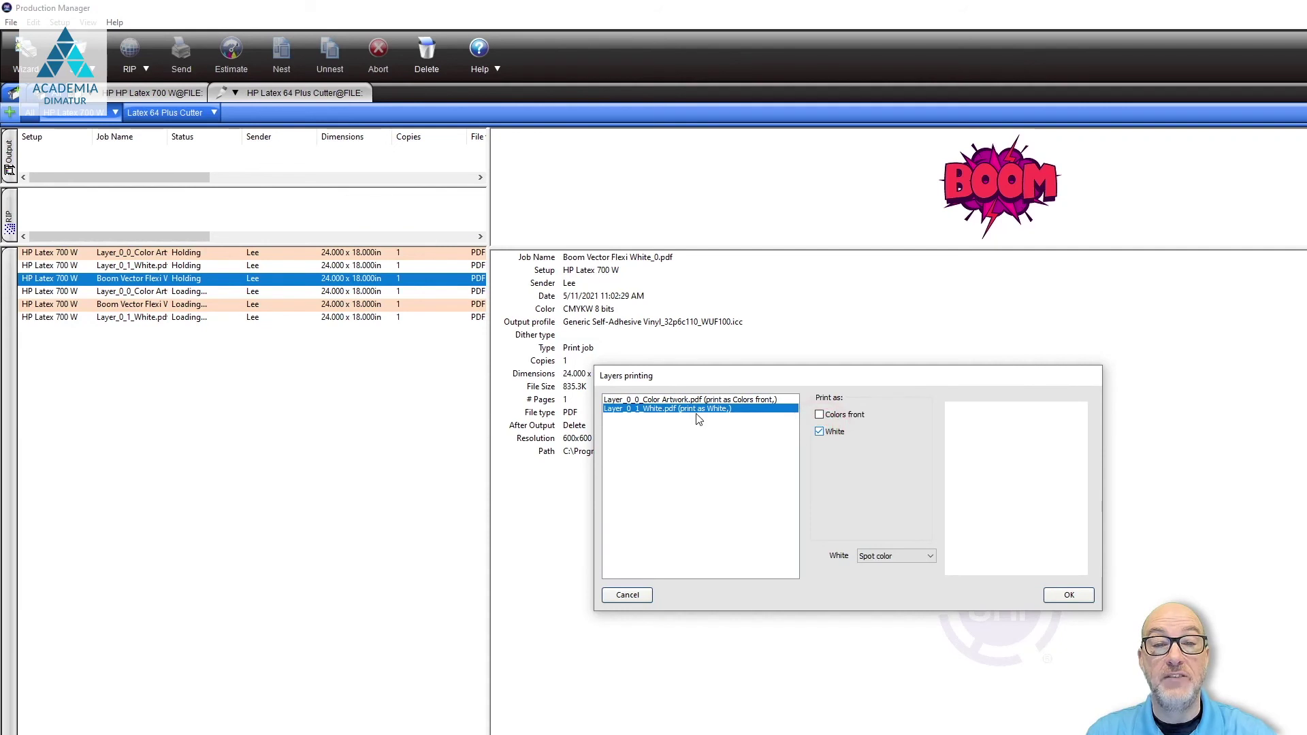
pyautogui.click(1070, 596)
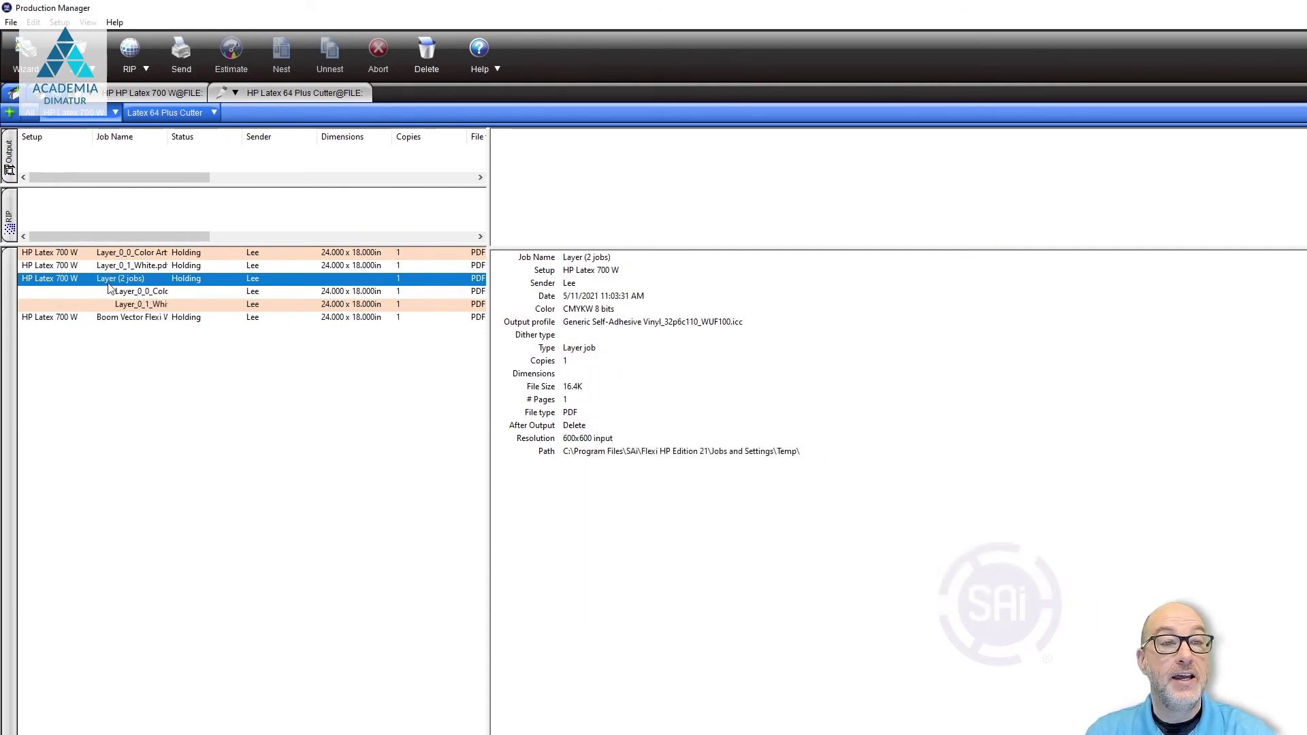
pyautogui.rightClick(113, 284)
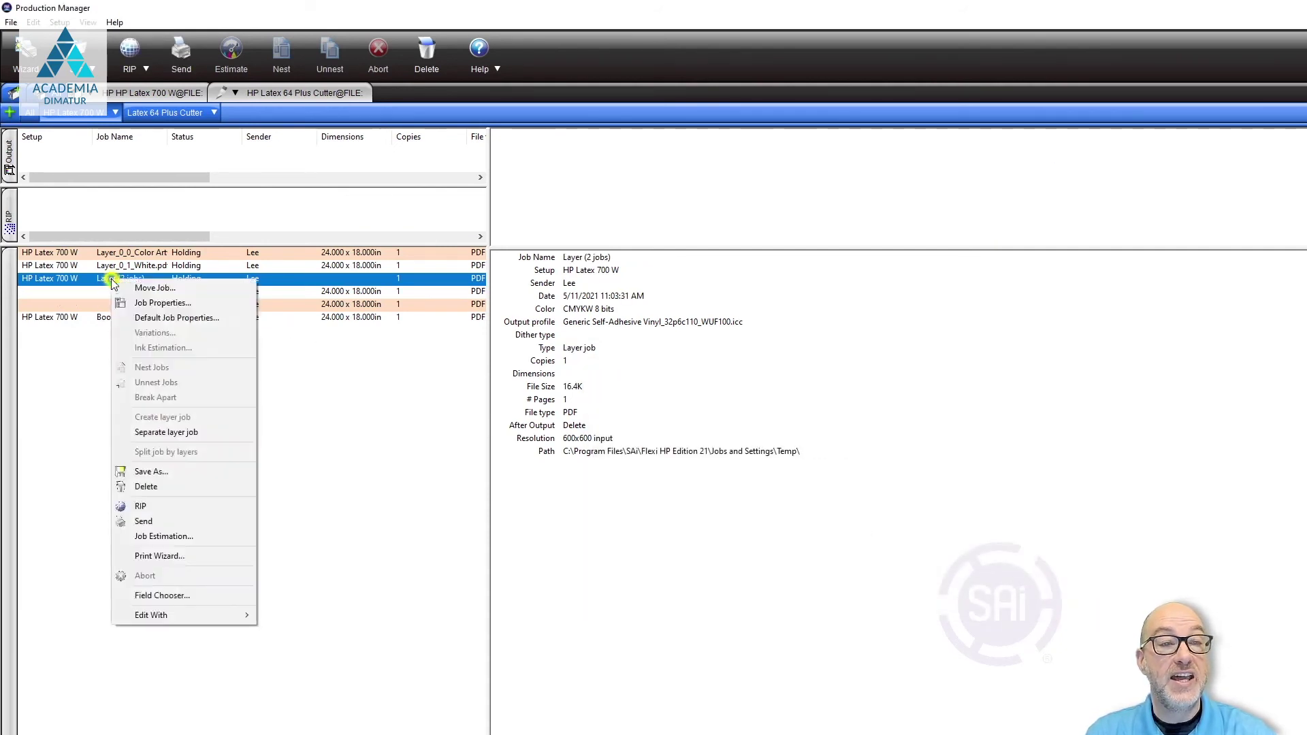
pyautogui.click(177, 433)
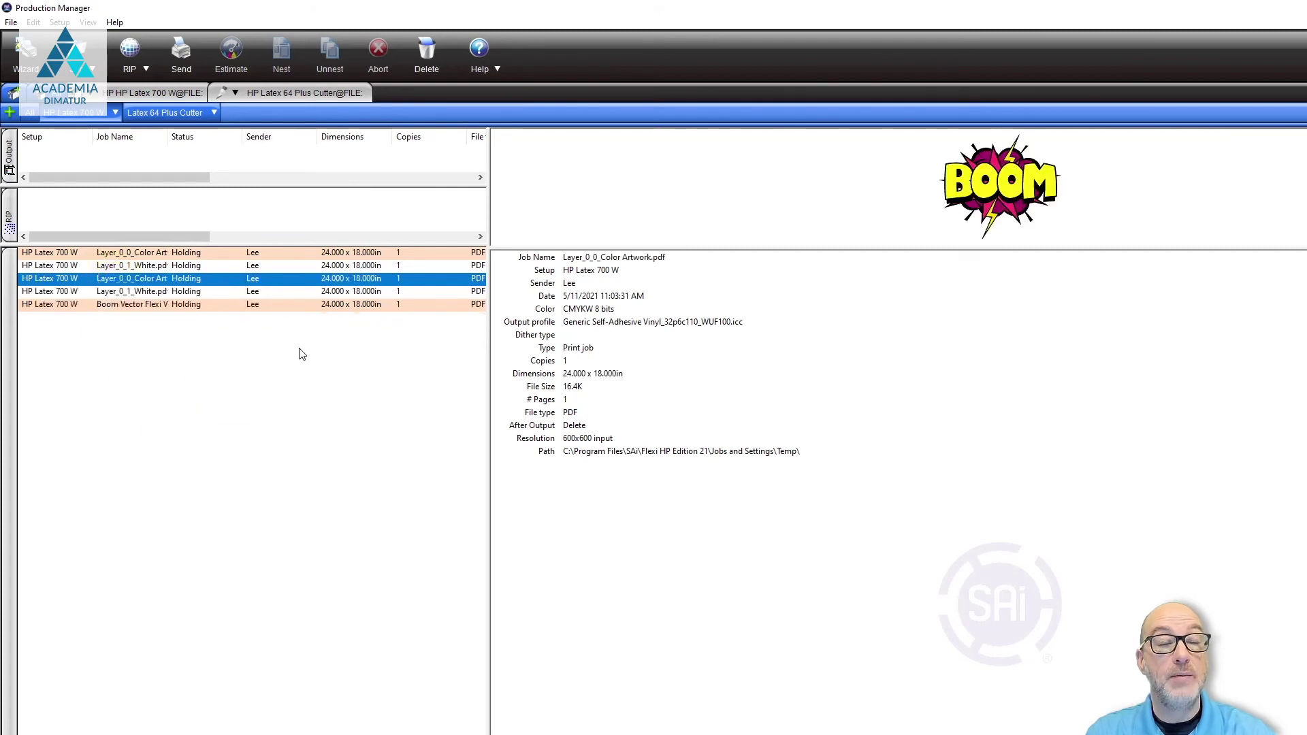
pyautogui.click(142, 253)
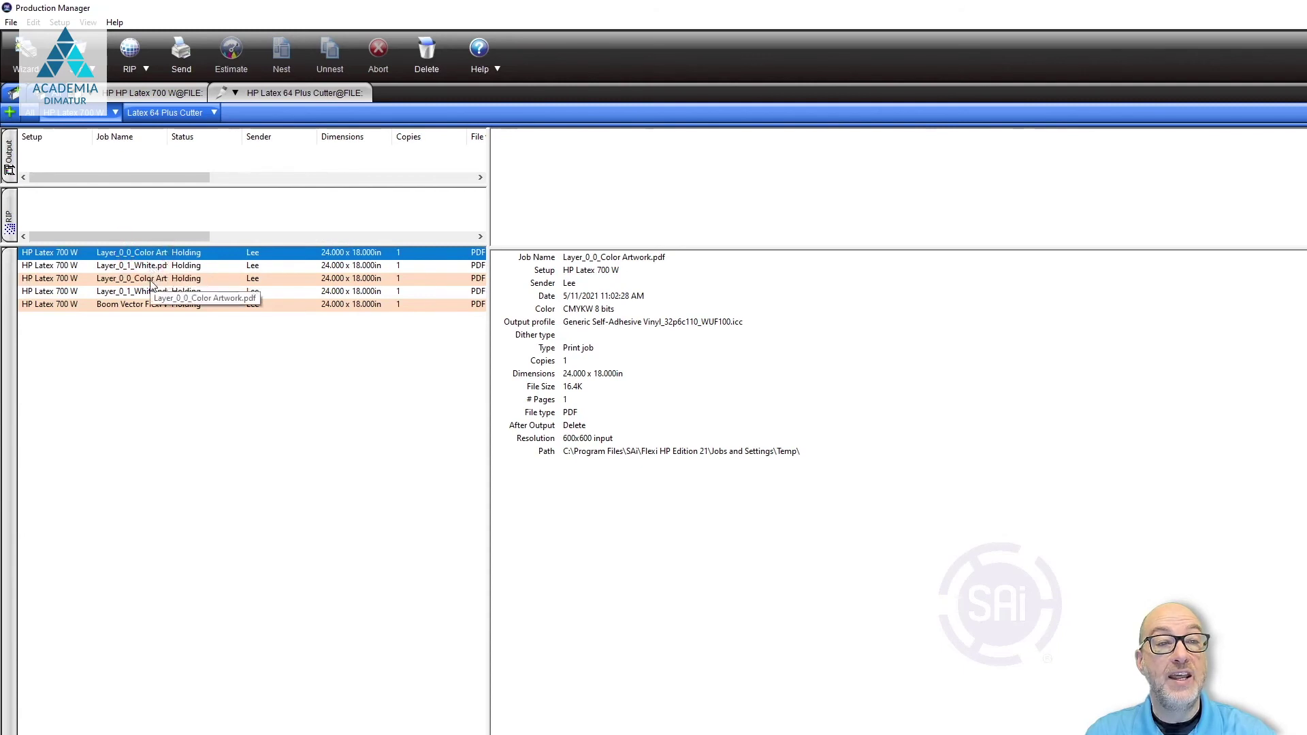
pyautogui.keyDown('shift'); pyautogui.click(153, 280); pyautogui.keyUp('shift')
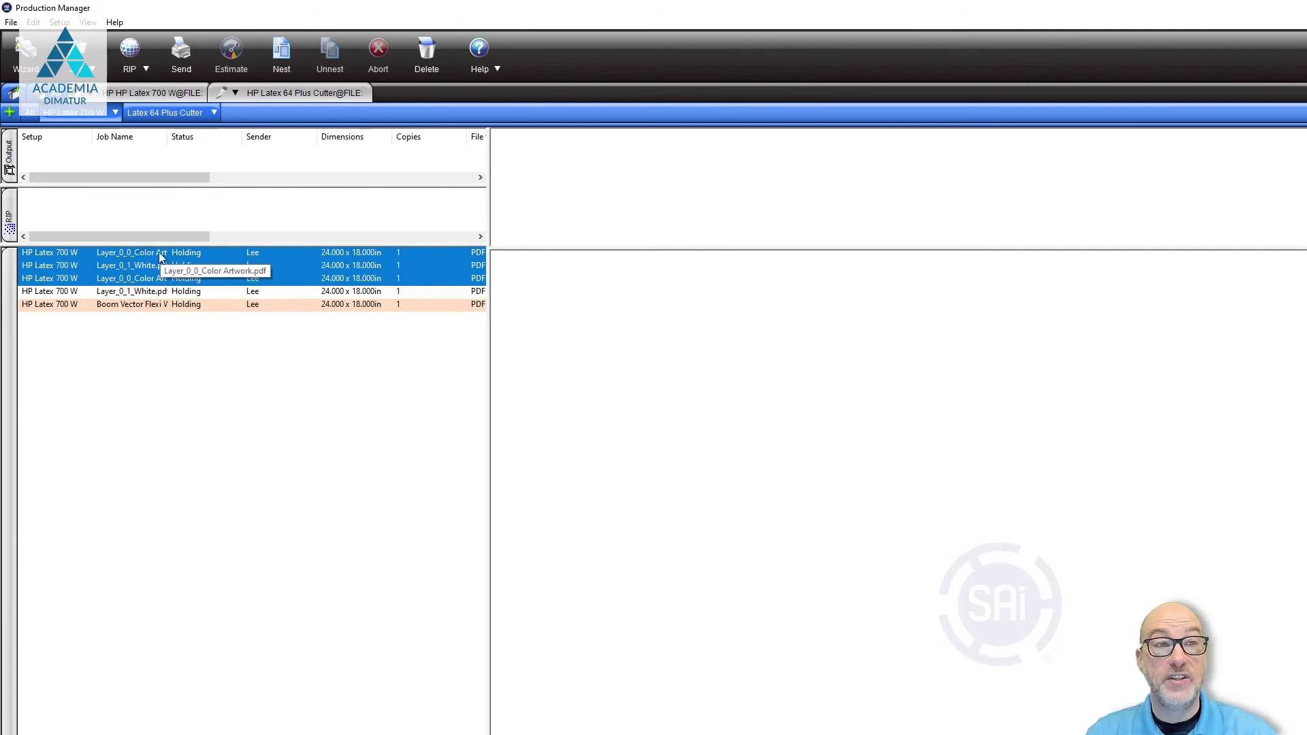
pyautogui.click(156, 252)
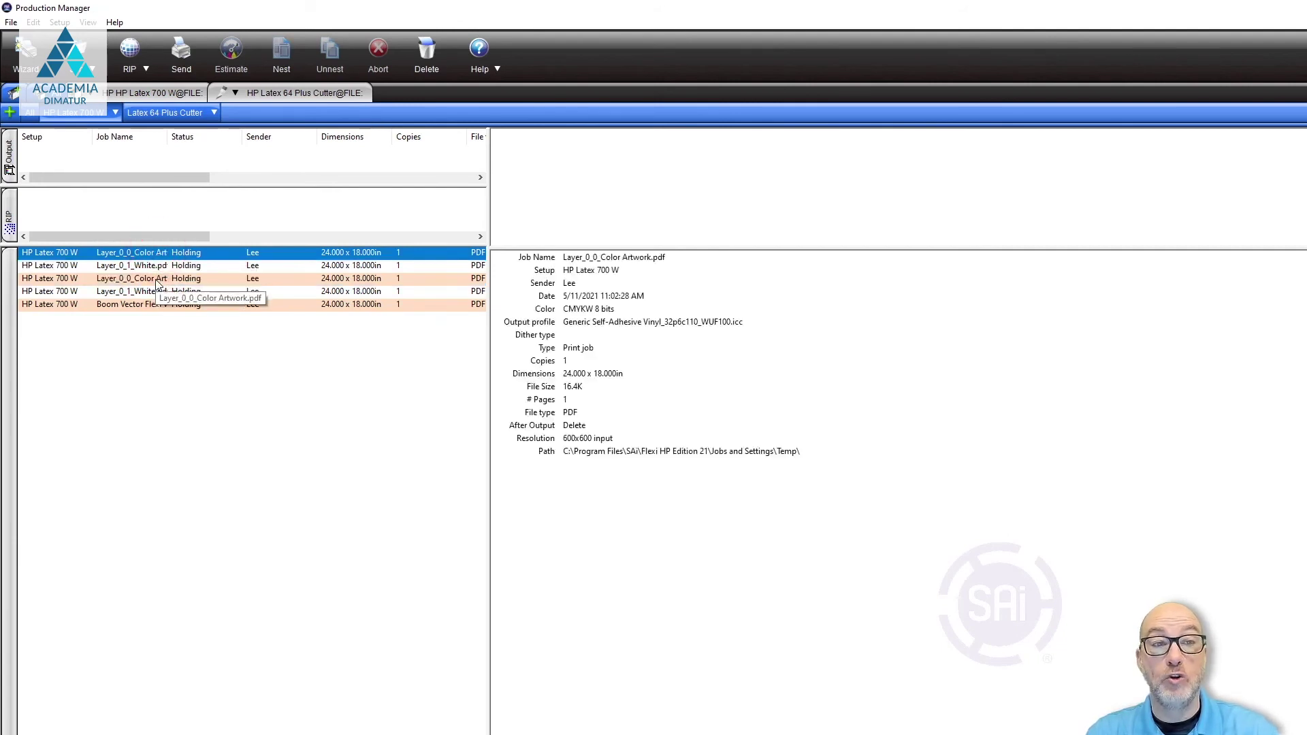
pyautogui.keyDown('shift'); pyautogui.click(156, 279); pyautogui.keyUp('shift')
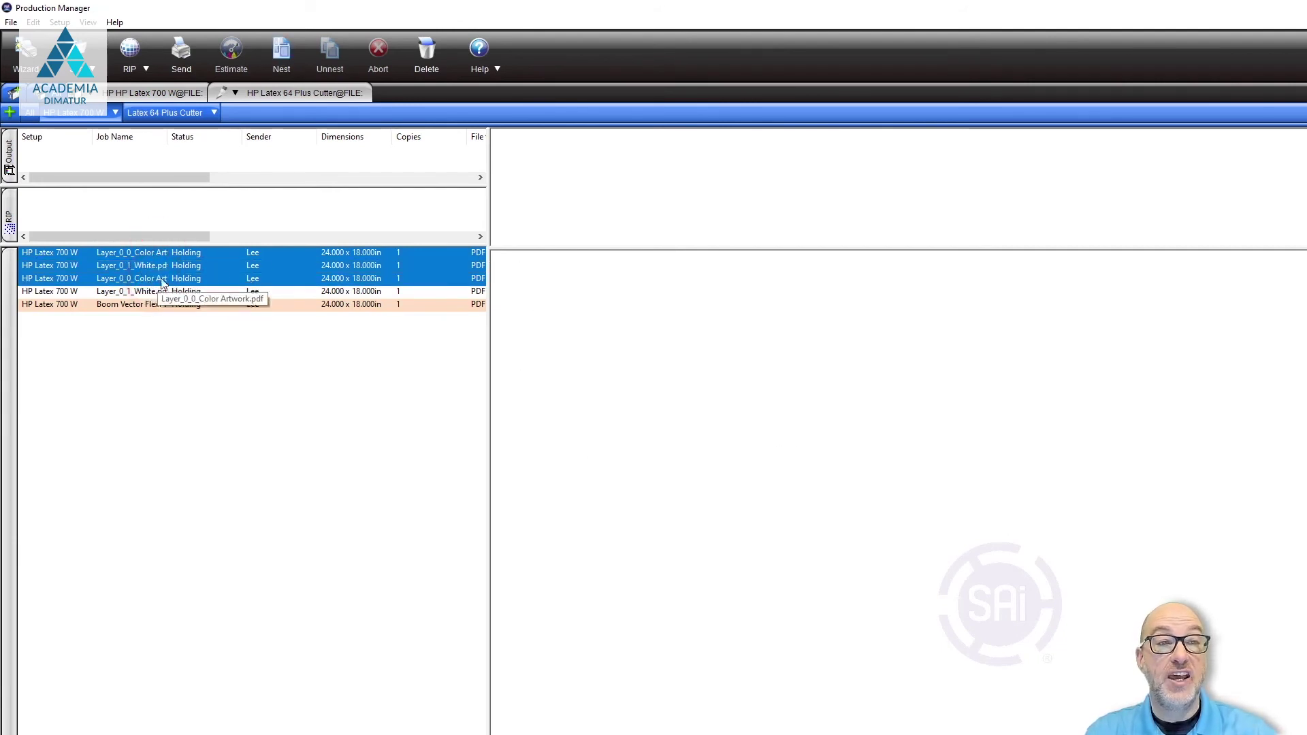
pyautogui.click(184, 342)
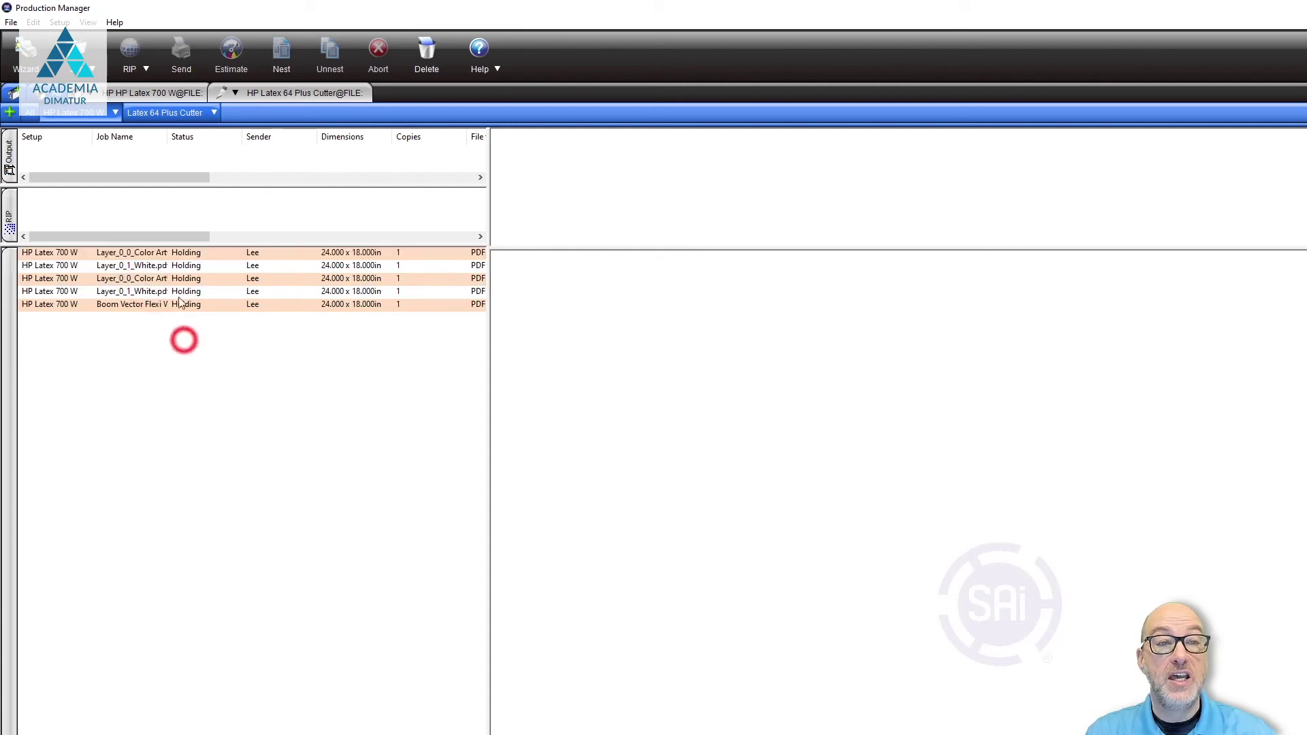
# Create a layer job from the first three jobs, printing Color Artwork as Colors front, White as White and the second Color Artwork as Colors back.
pyautogui.click(175, 254)
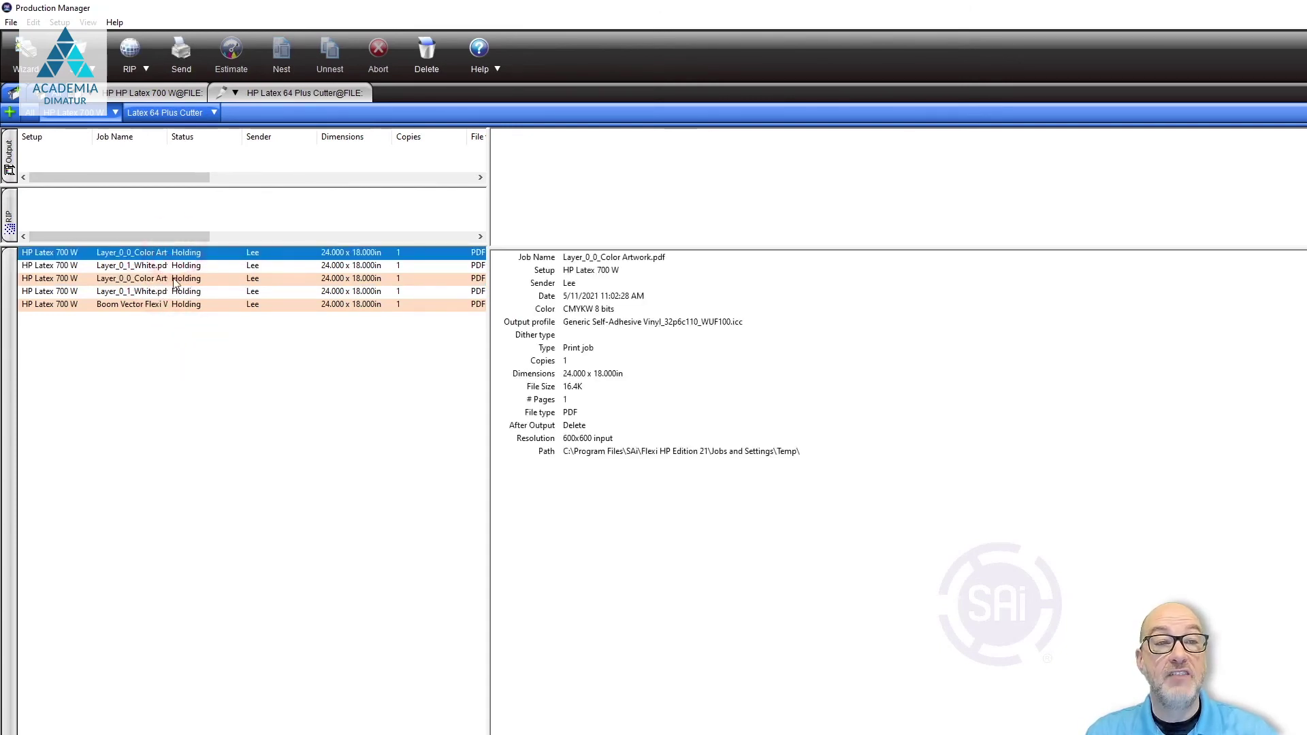
pyautogui.keyDown('shift'); pyautogui.click(175, 280); pyautogui.keyUp('shift')
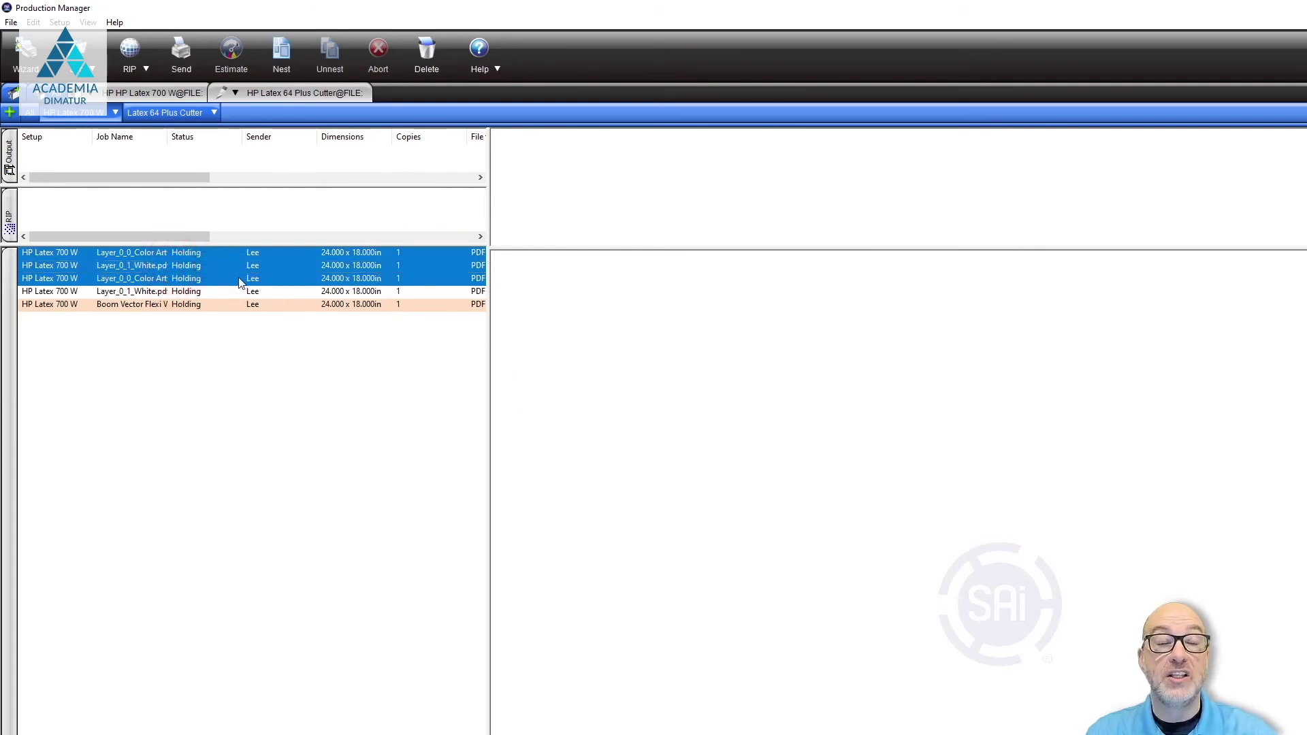
pyautogui.rightClick(119, 271)
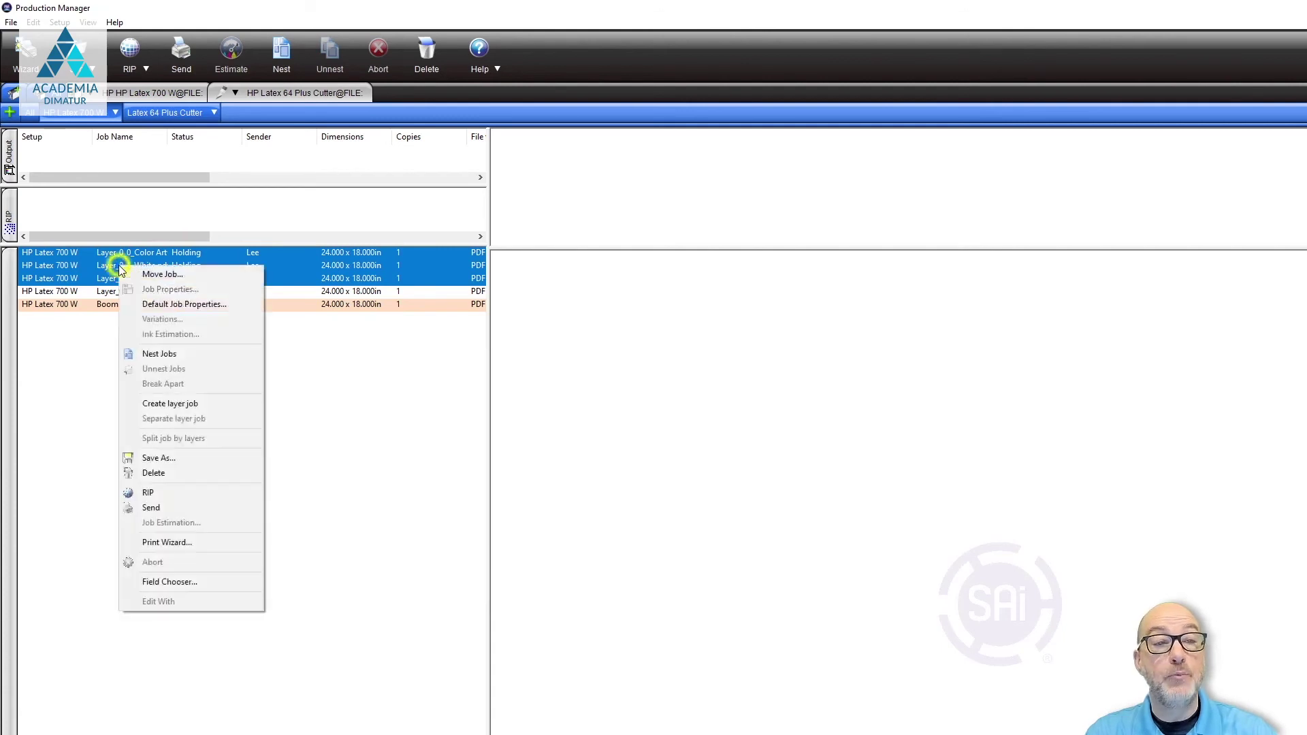
pyautogui.click(190, 406)
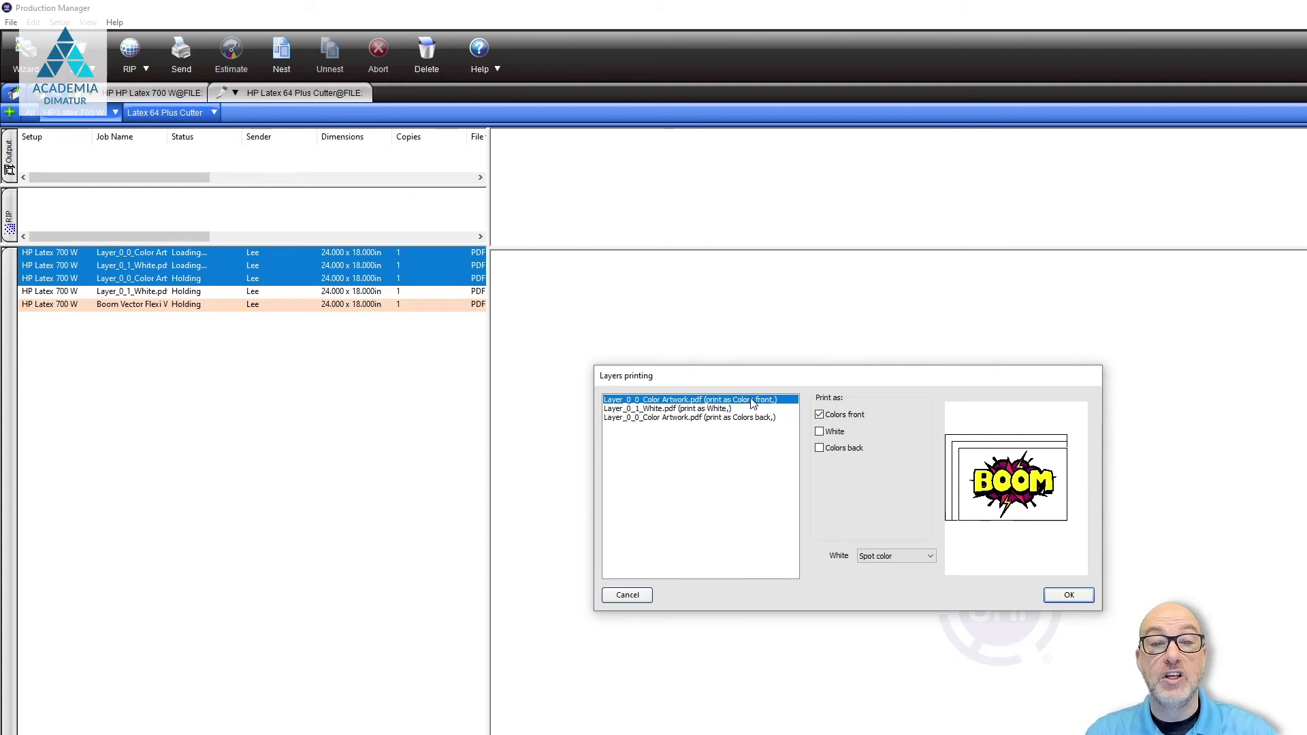
pyautogui.click(695, 409)
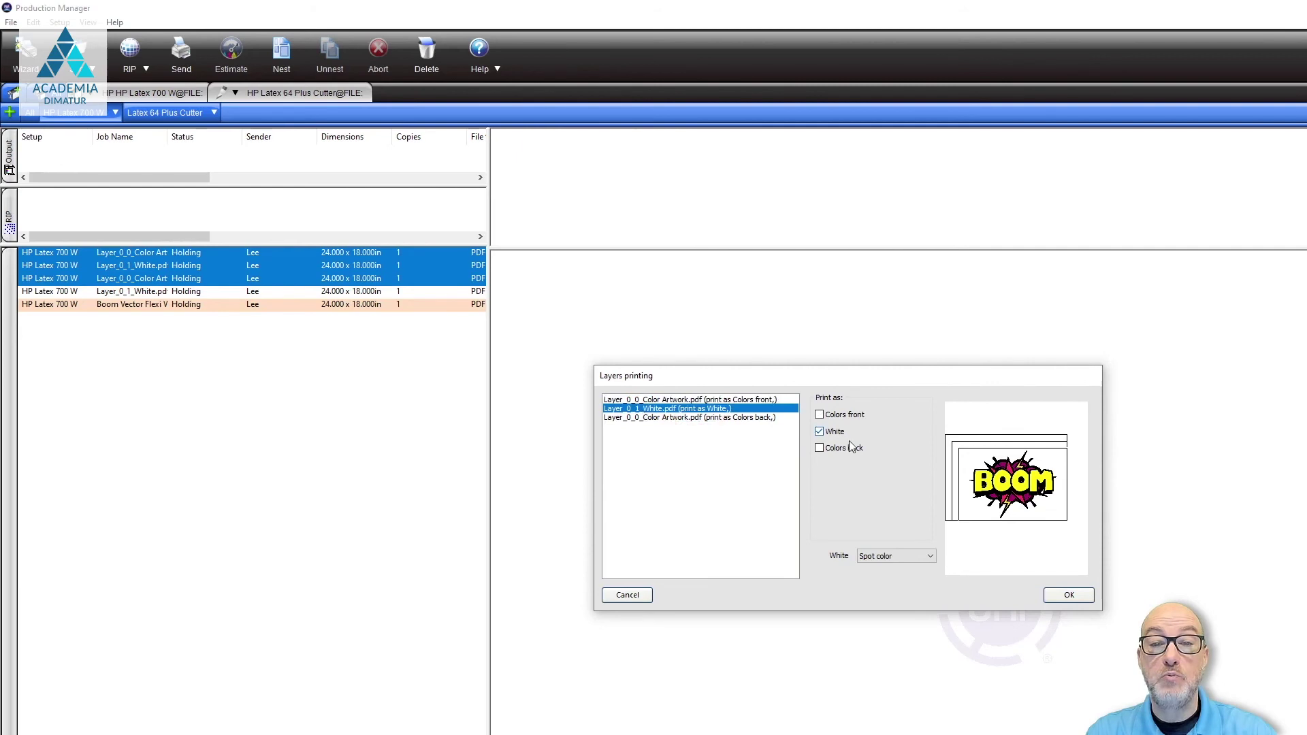
pyautogui.click(658, 419)
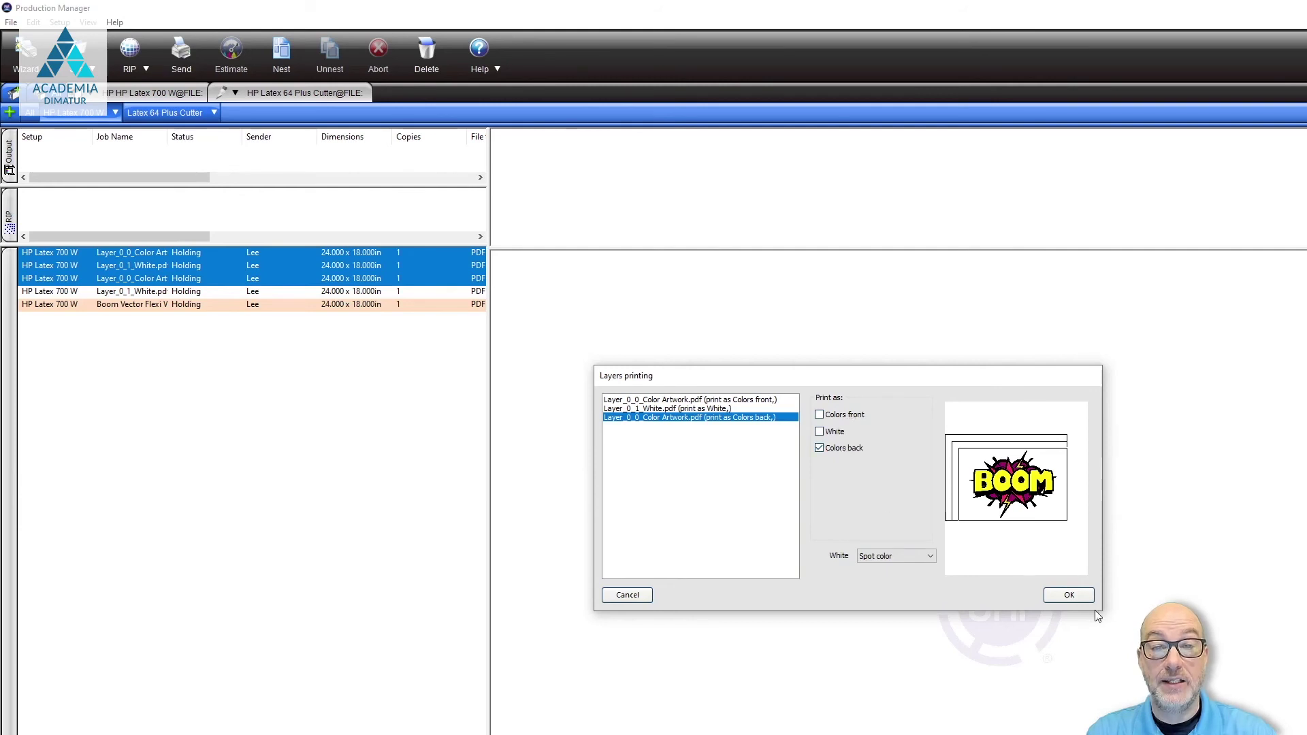
pyautogui.click(1067, 595)
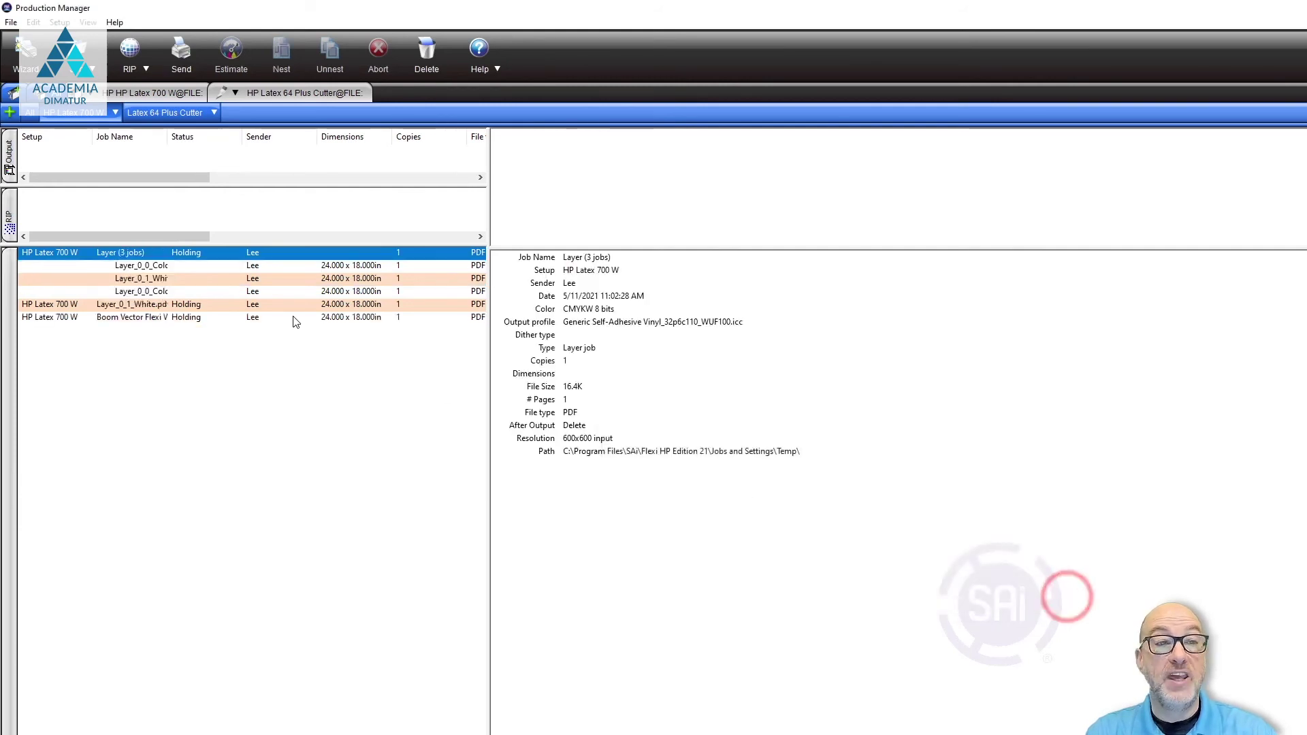
# Set the three-layer job's output profile to Generic Self-Adhesive Vinyl_78p6c110_WSW160.icc, media to Generic Self-Adhesive Vinyl and color mode to CMYKWCMYK 8 bits.
pyautogui.rightClick(174, 253)
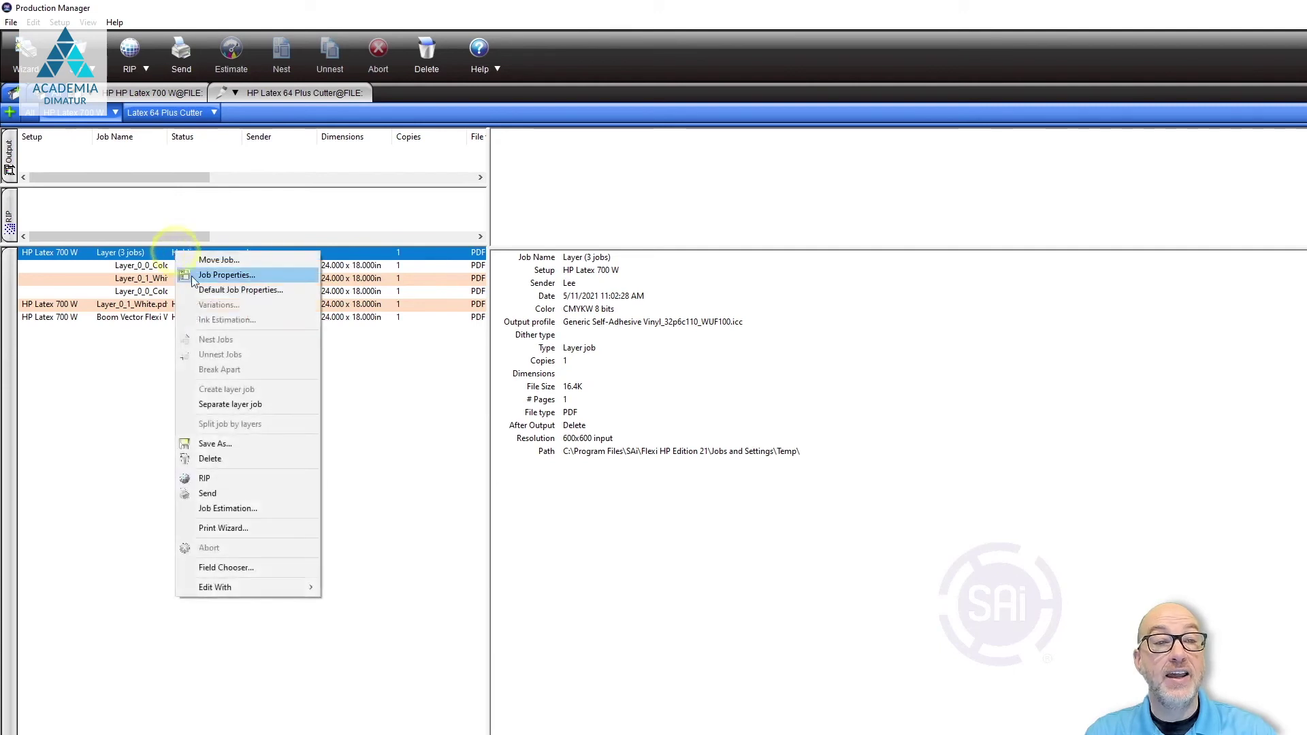
pyautogui.click(219, 275)
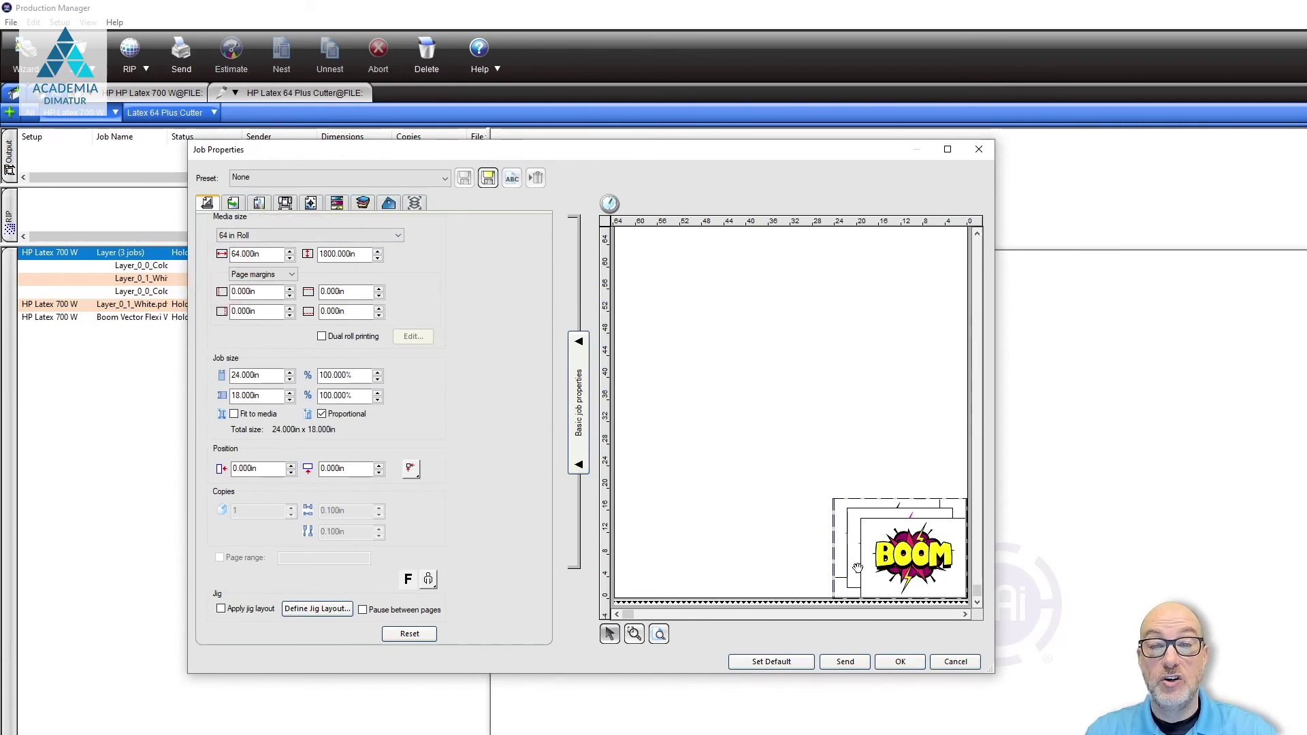
pyautogui.click(259, 204)
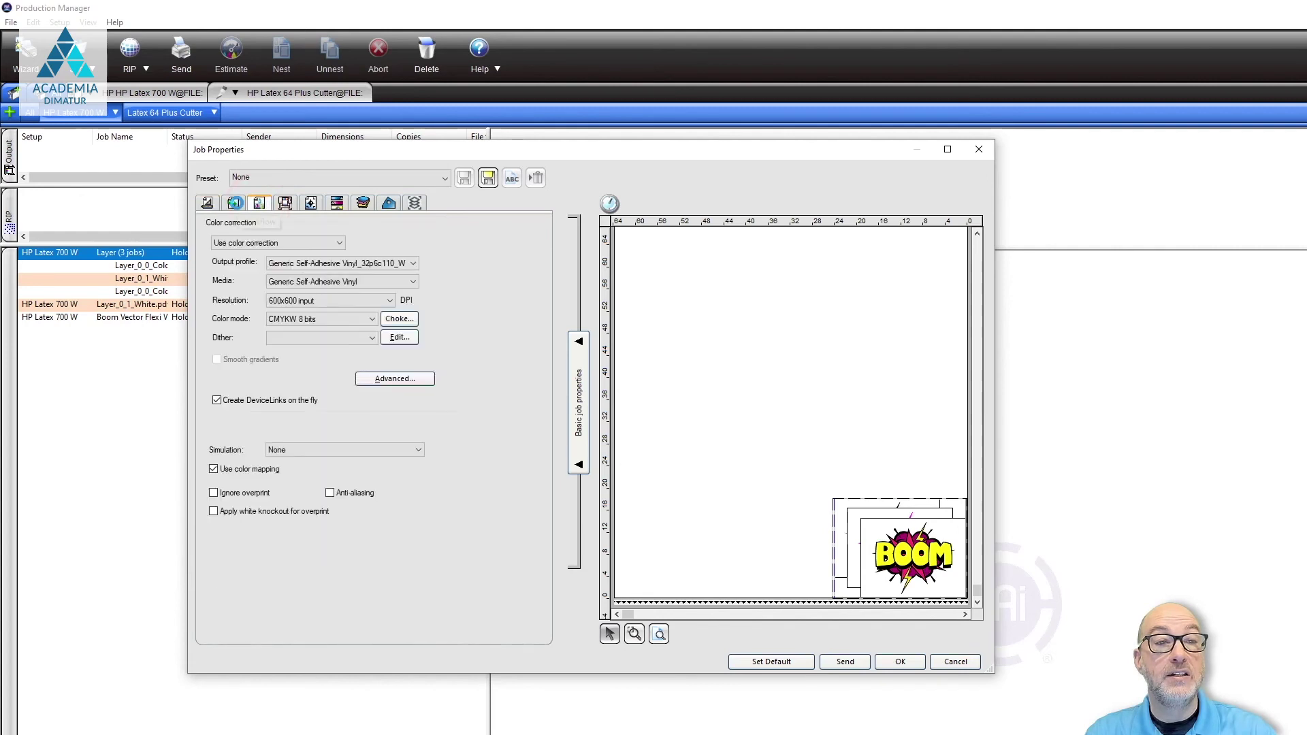
pyautogui.click(386, 264)
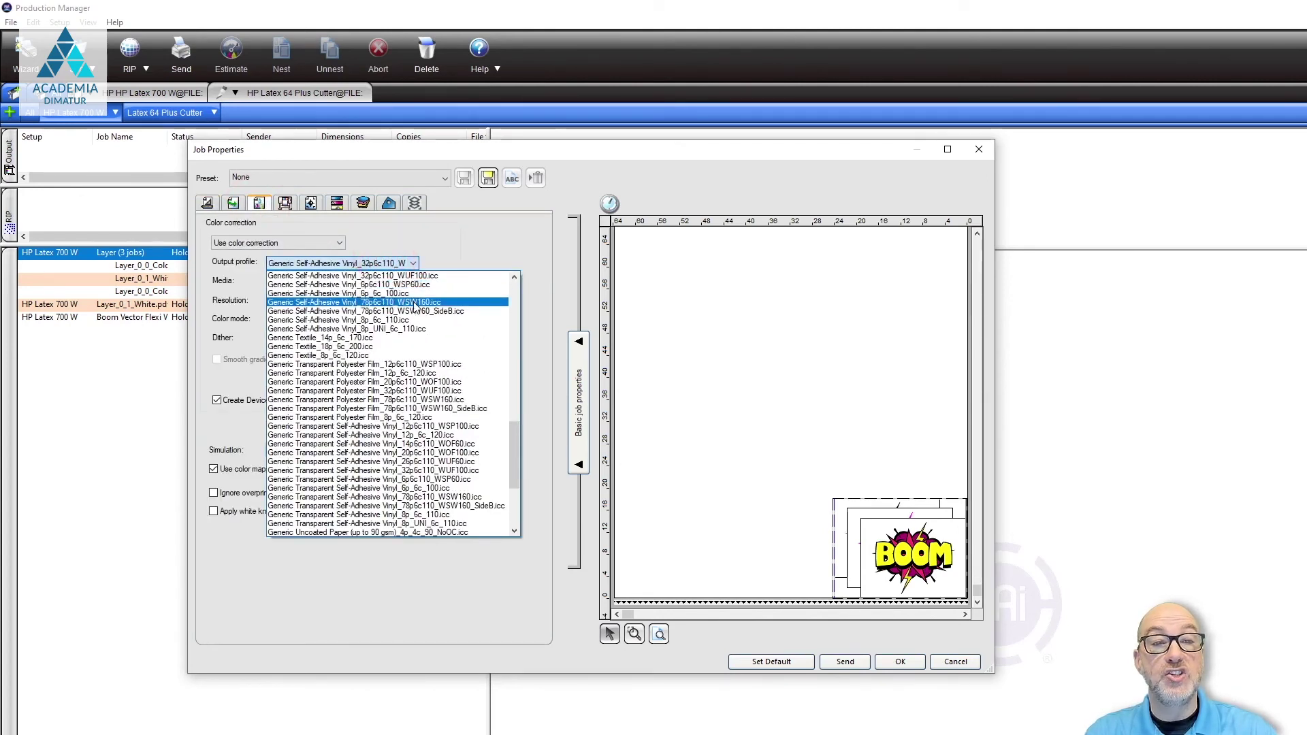
pyautogui.click(413, 307)
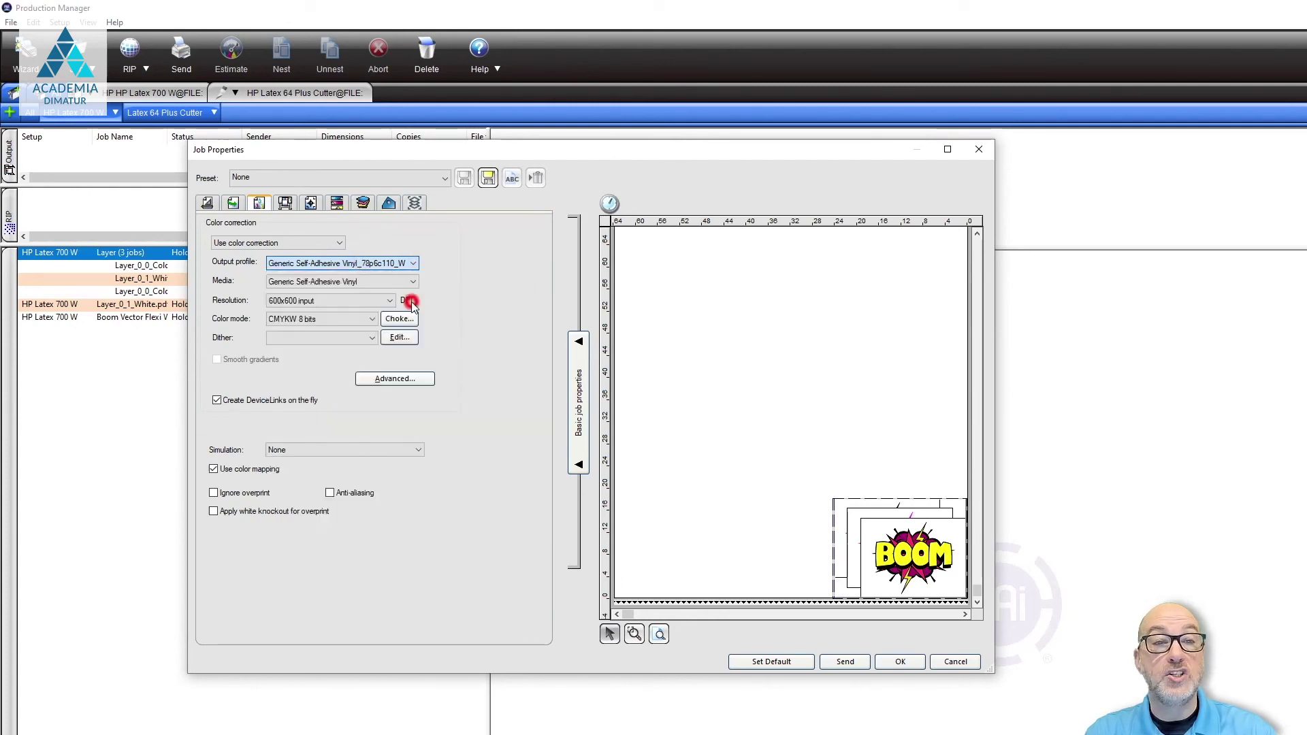
pyautogui.click(345, 282)
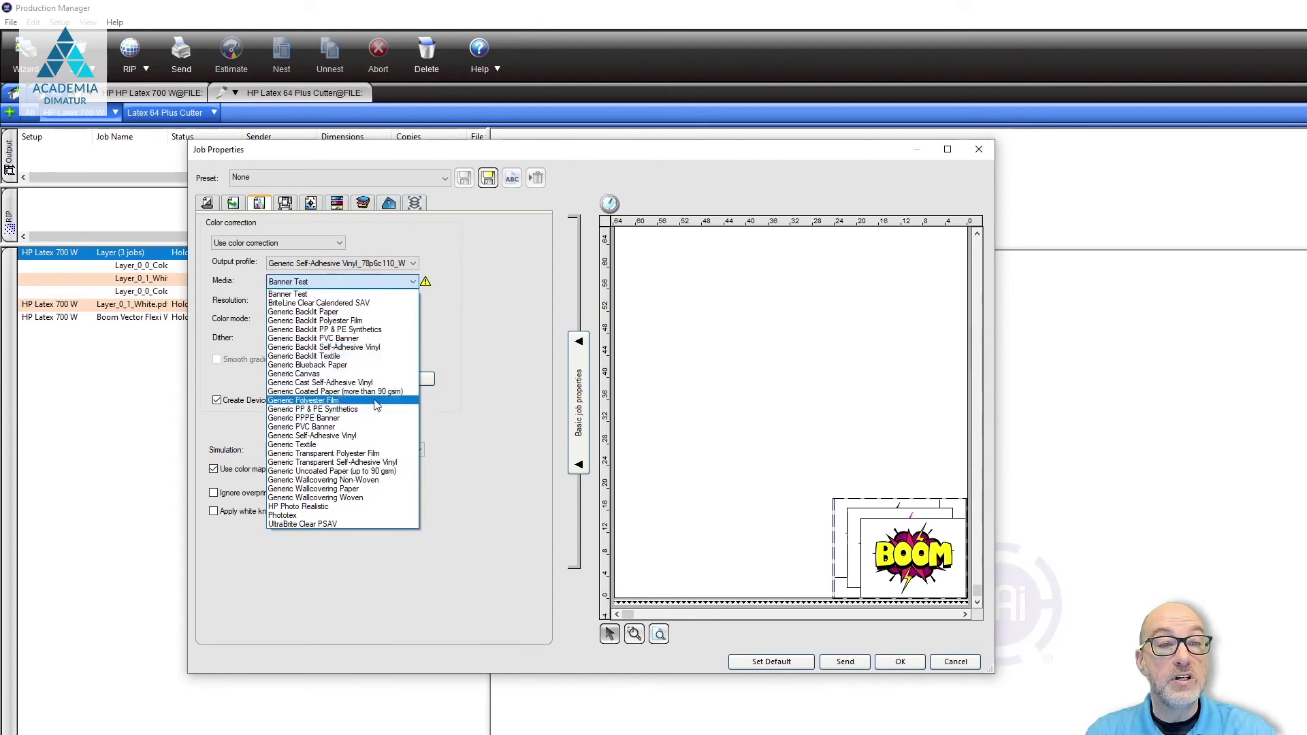
pyautogui.click(354, 436)
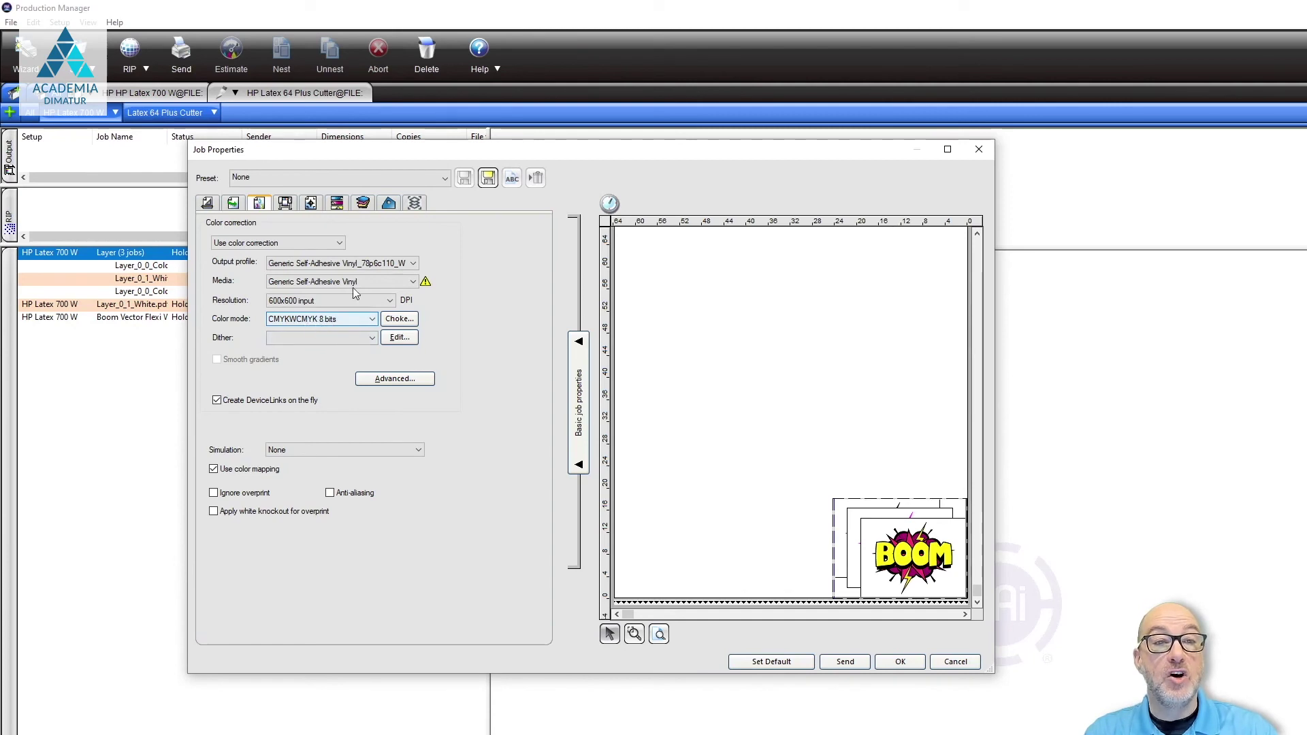
# Inspect the three-layer job's stacking in the preview by hiding its layers and showing Color Artwork front, White and Color Artwork back one by one.
pyautogui.click(415, 204)
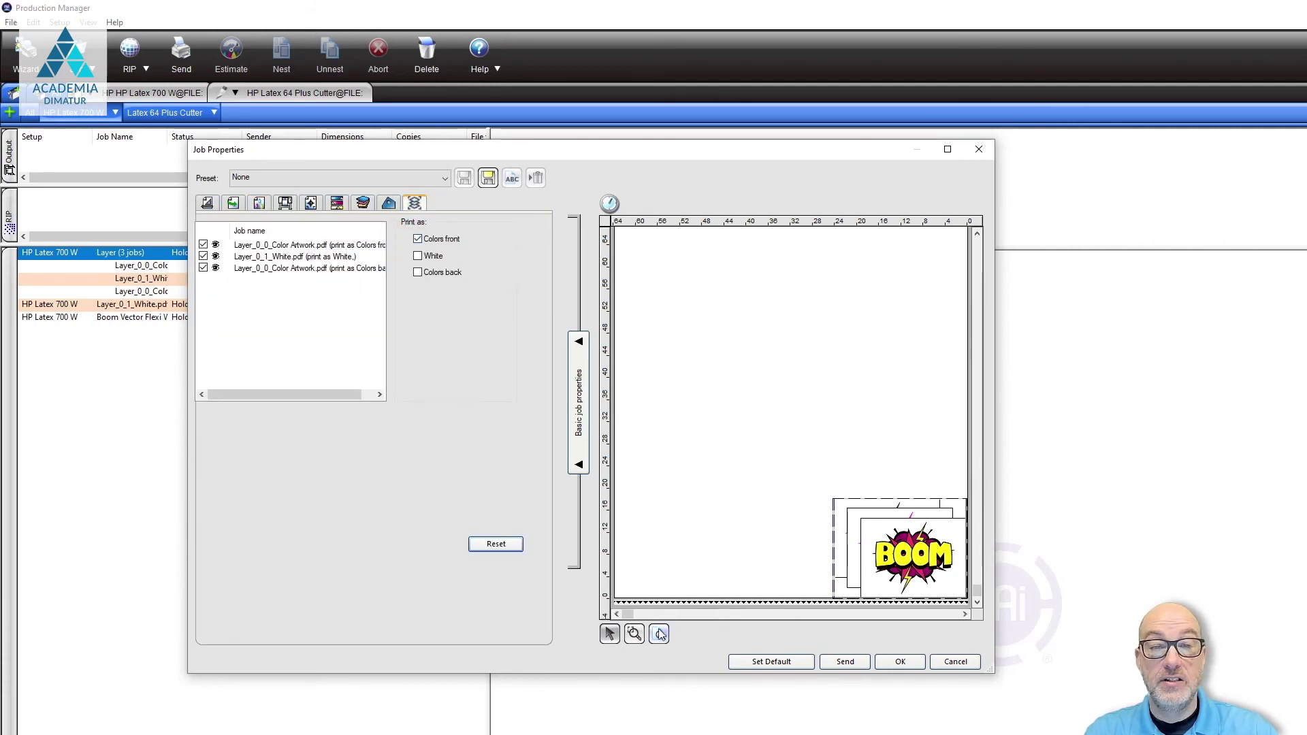
pyautogui.click(635, 634)
pyautogui.moveTo(826, 496); pyautogui.dragTo(967, 602)
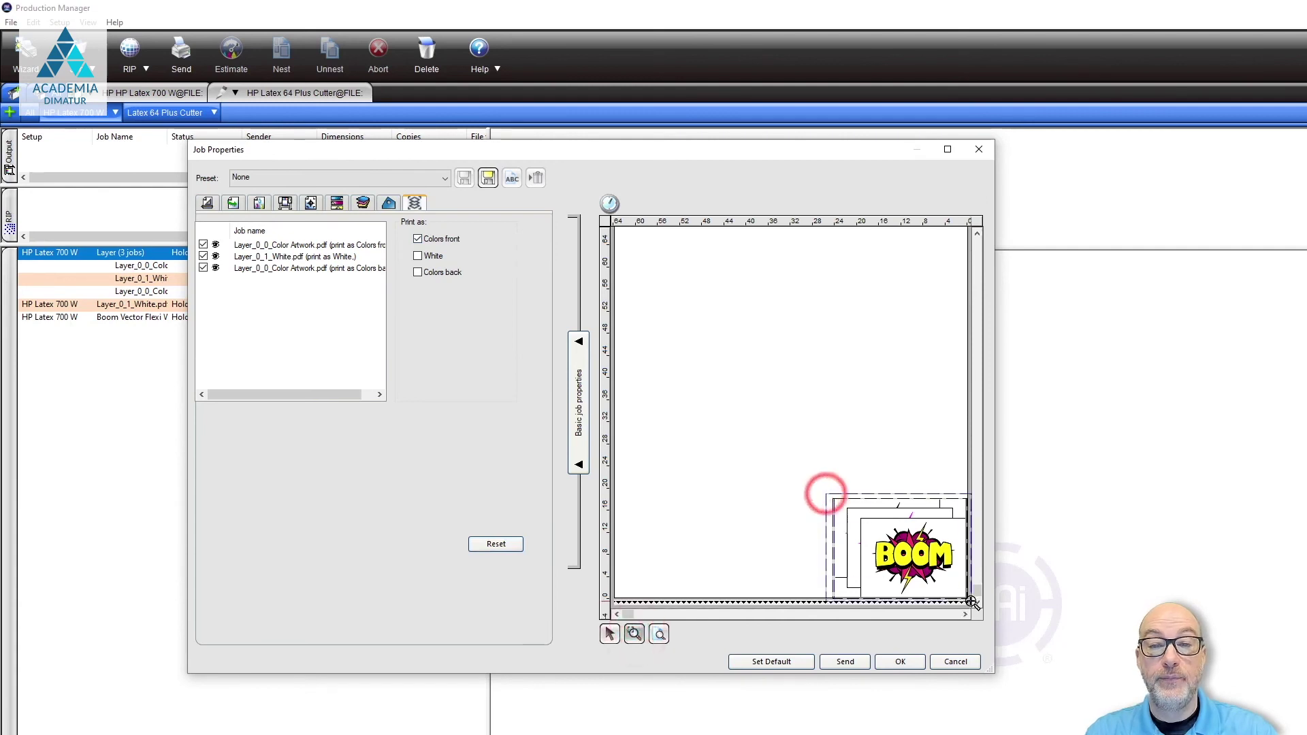
pyautogui.click(203, 244)
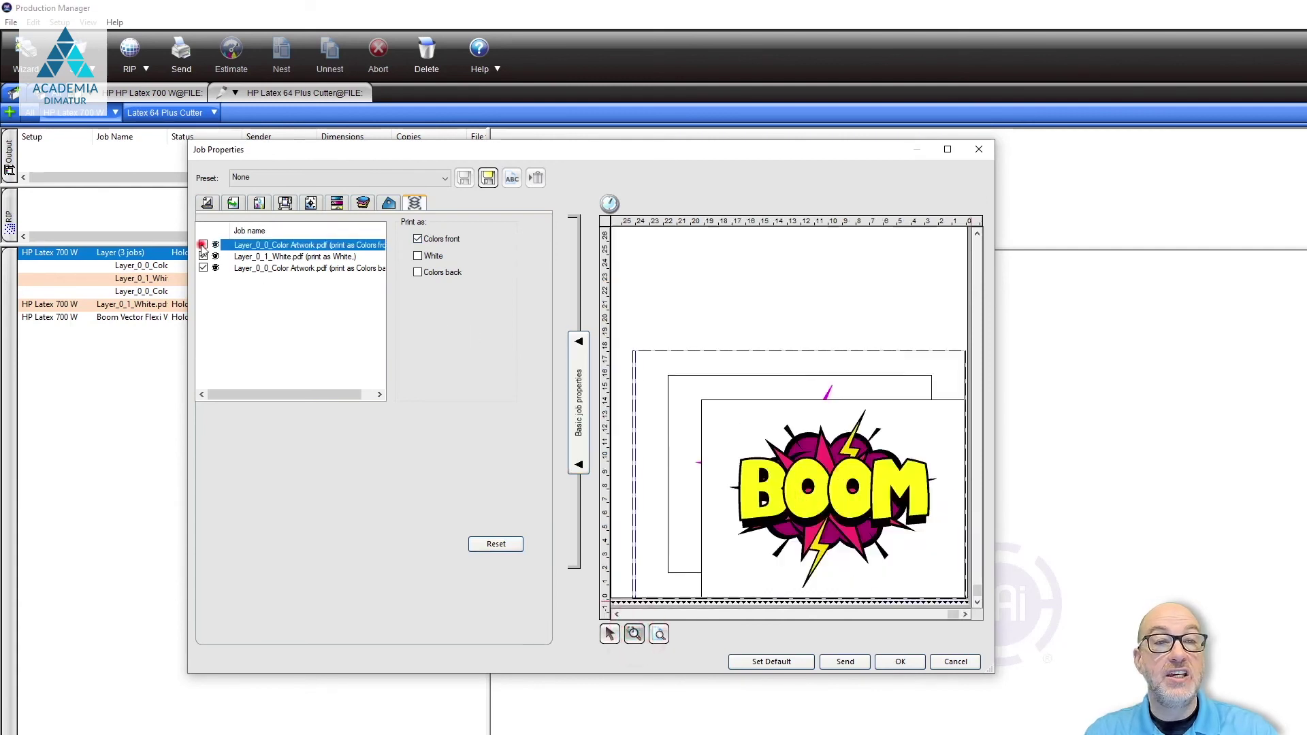
pyautogui.click(203, 267)
pyautogui.click(203, 245)
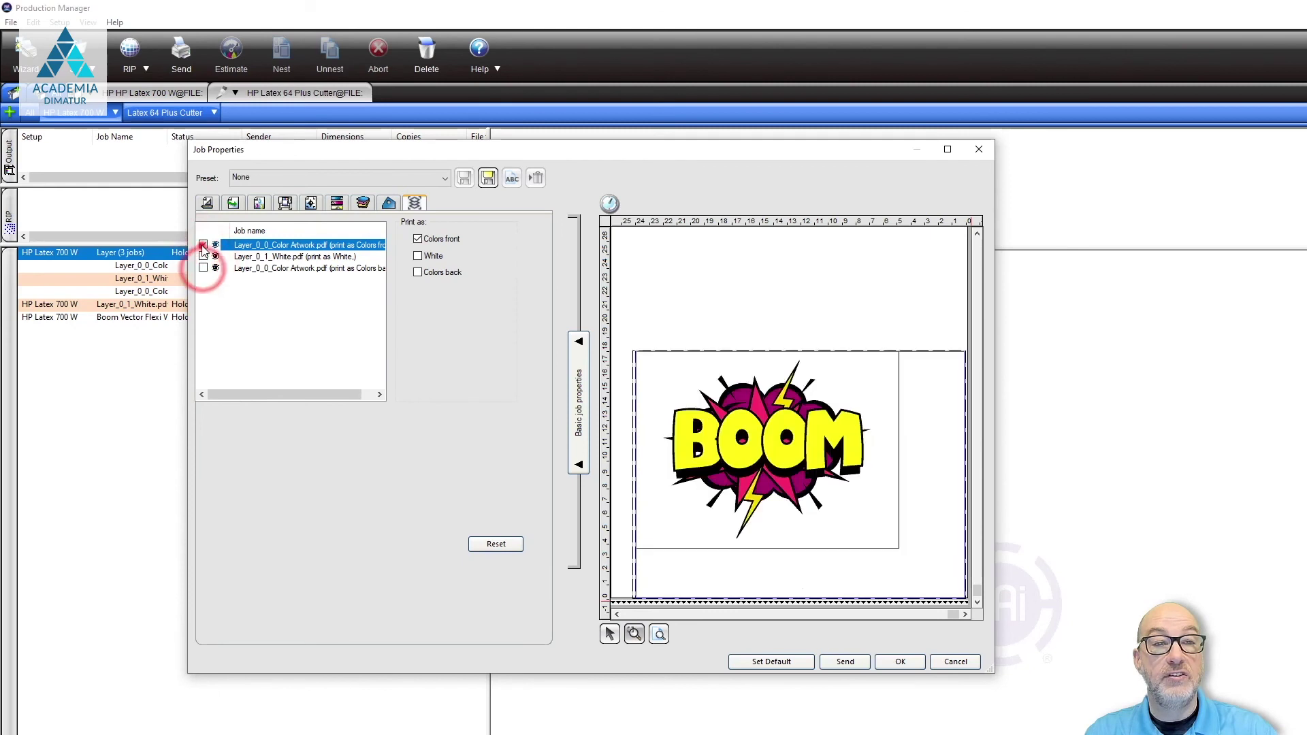
pyautogui.click(203, 256)
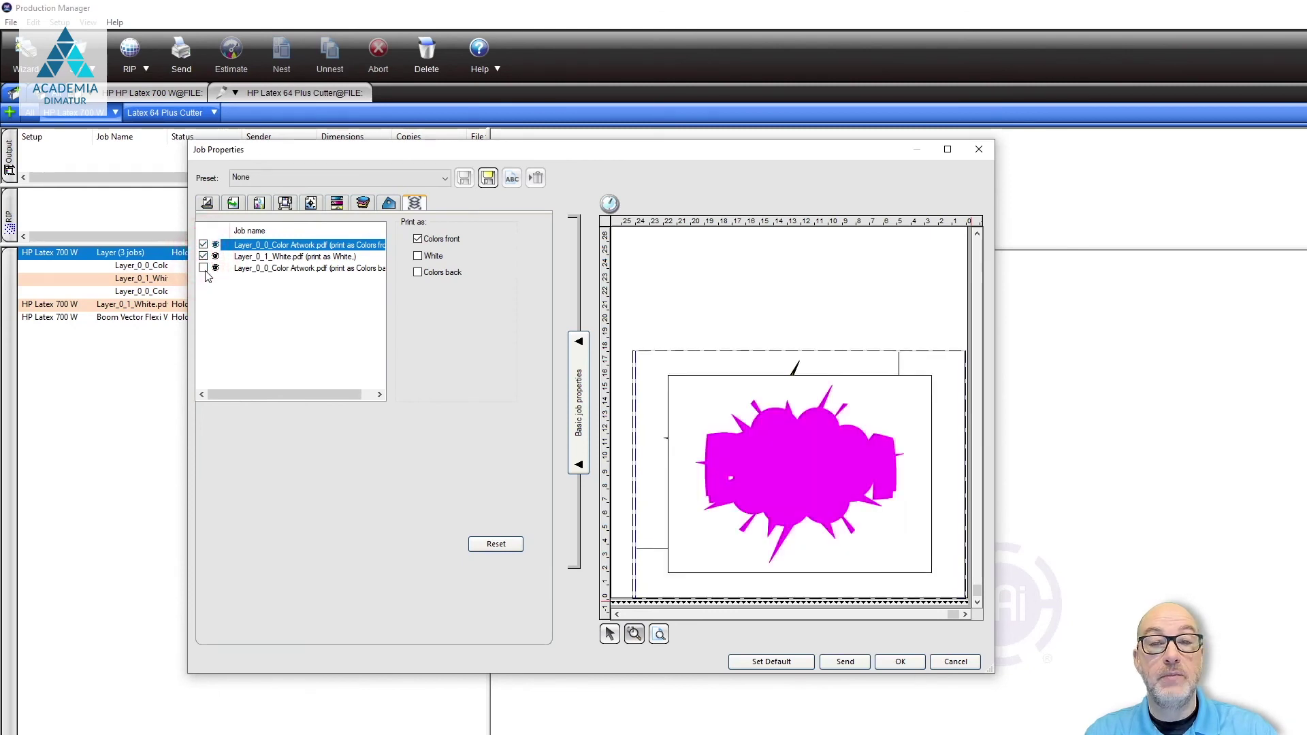
pyautogui.click(203, 268)
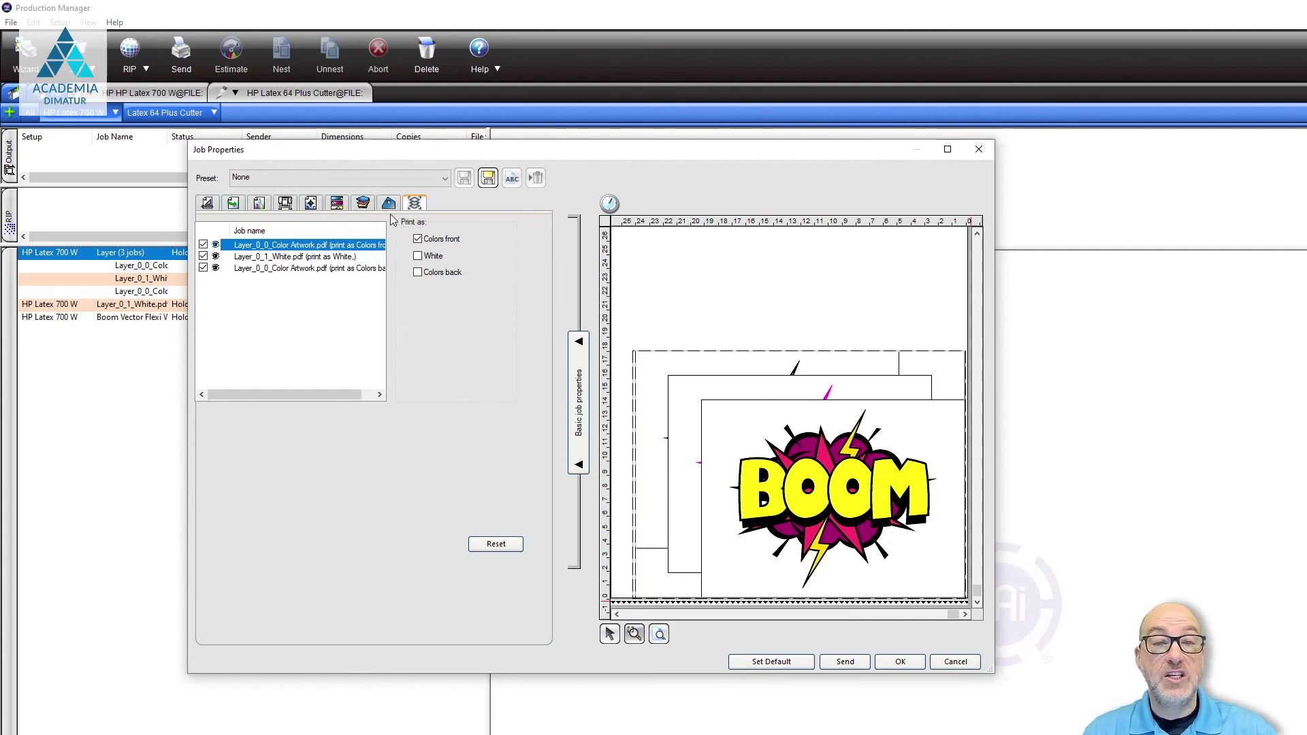
# Review the three-layer job's separation, color adjustment, color correction and layer settings, and accept the job properties.
pyautogui.click(364, 204)
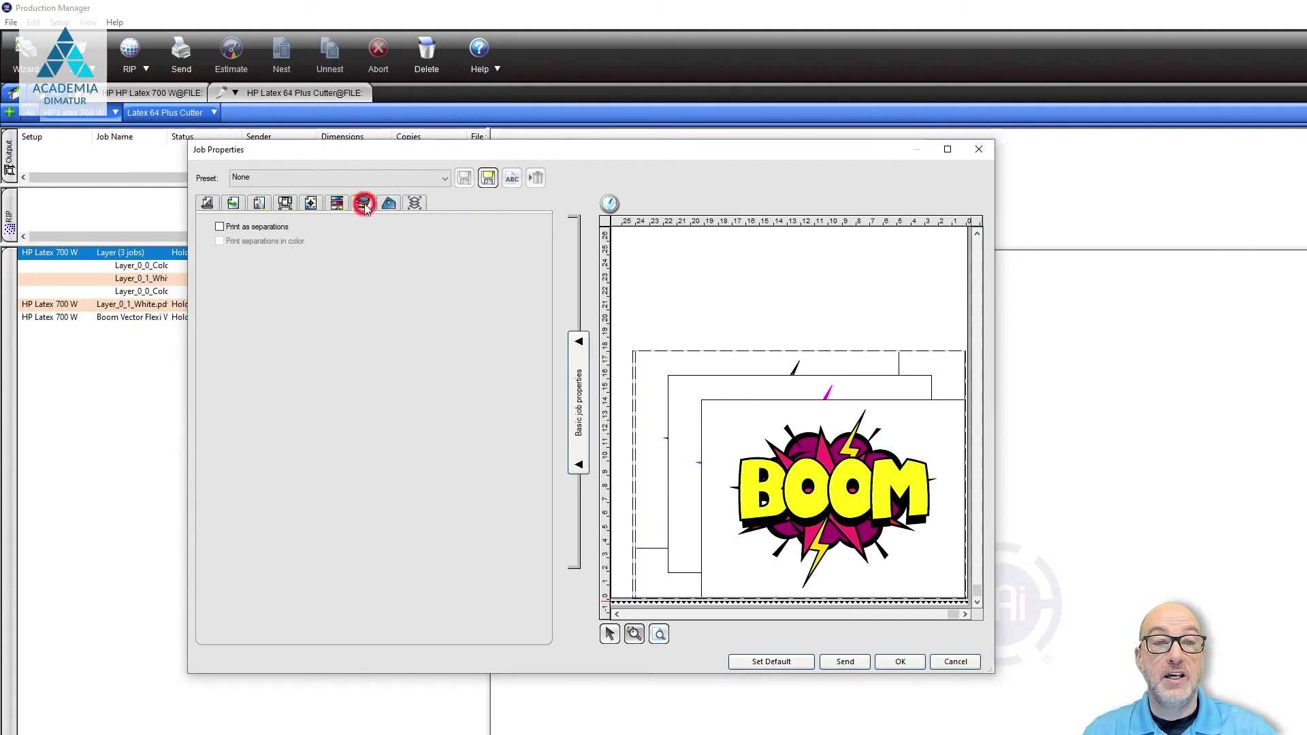
pyautogui.click(331, 204)
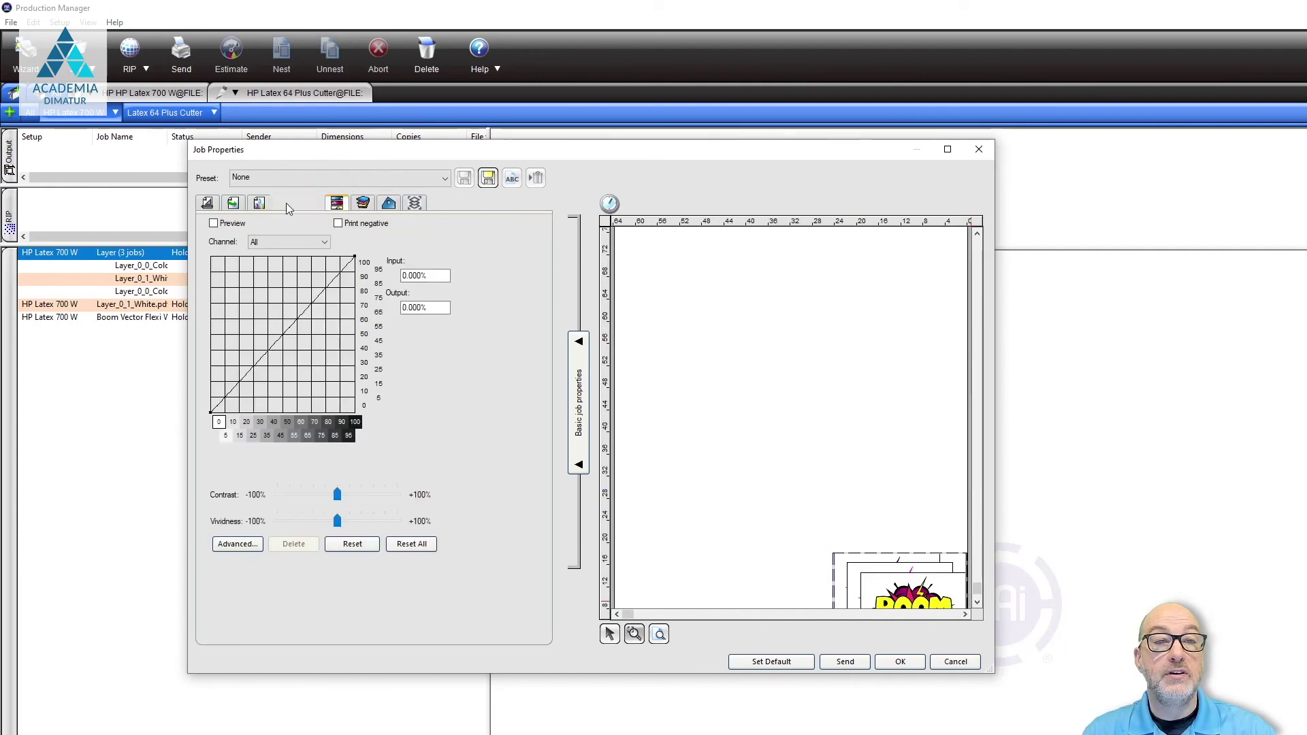
pyautogui.click(260, 203)
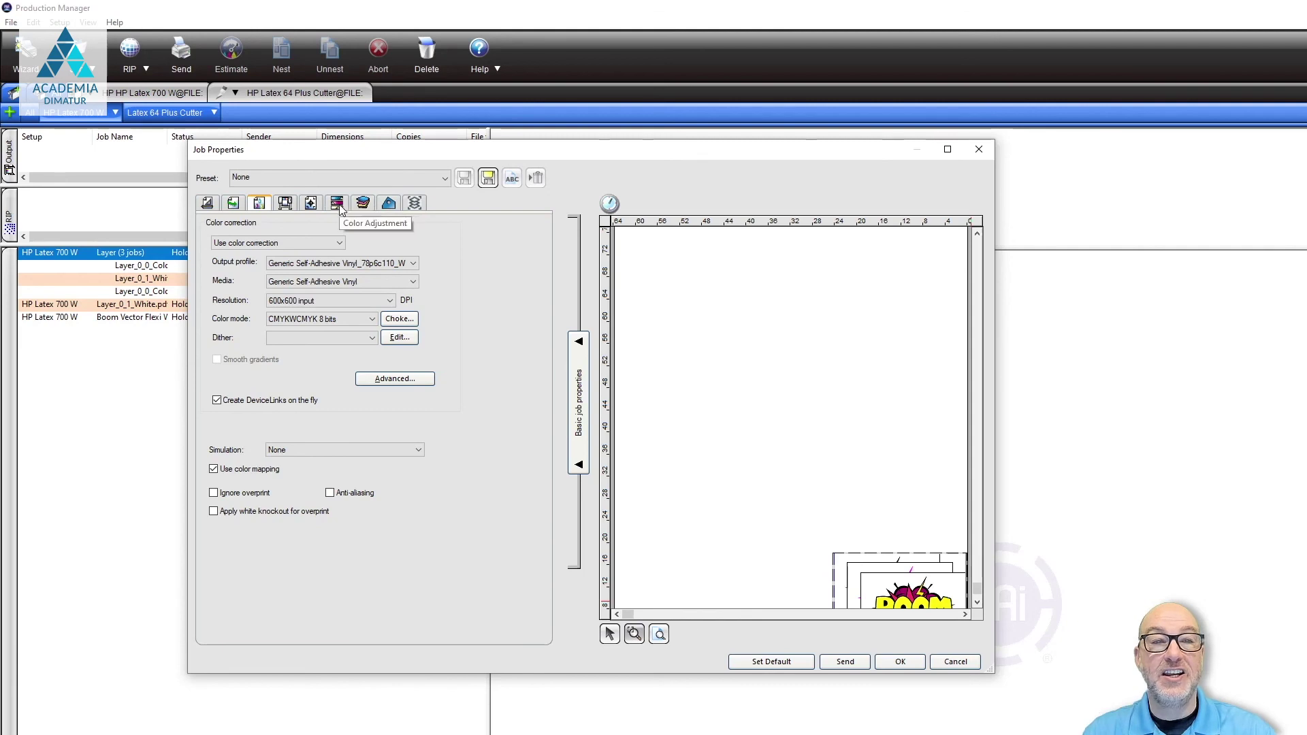
pyautogui.click(364, 205)
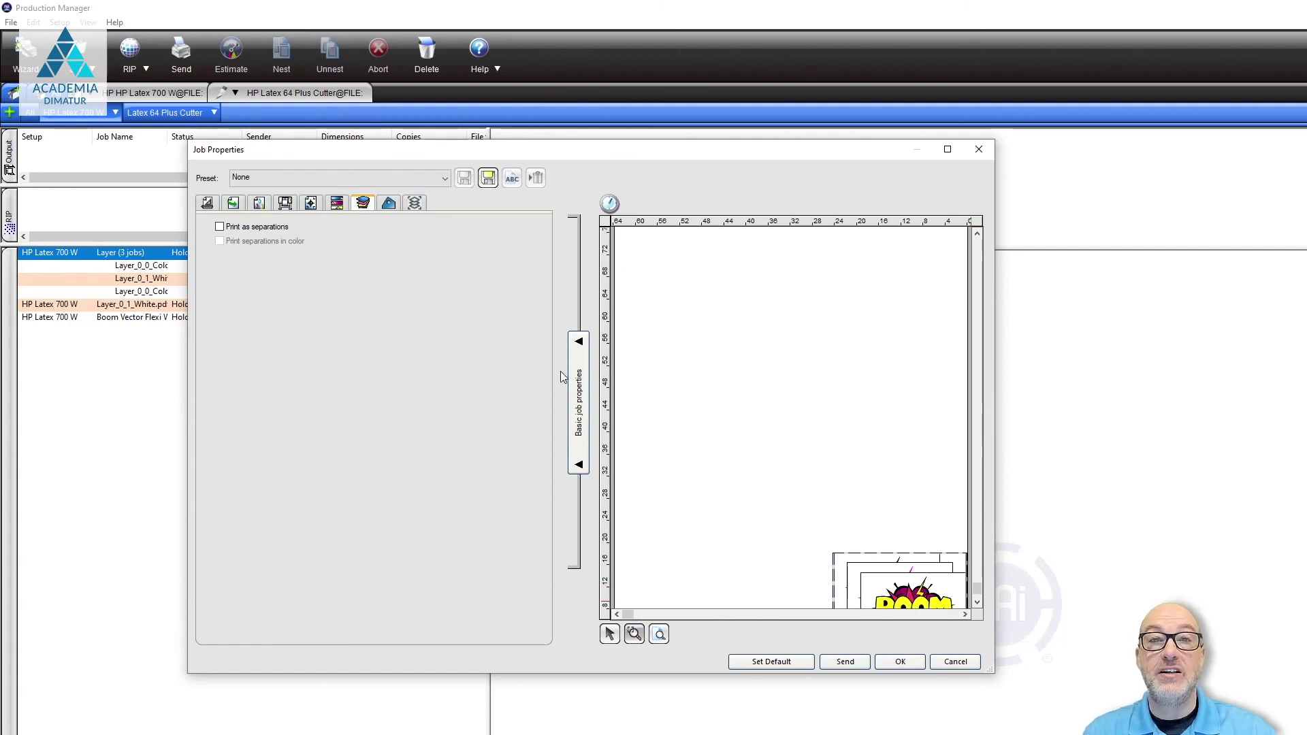
pyautogui.click(415, 204)
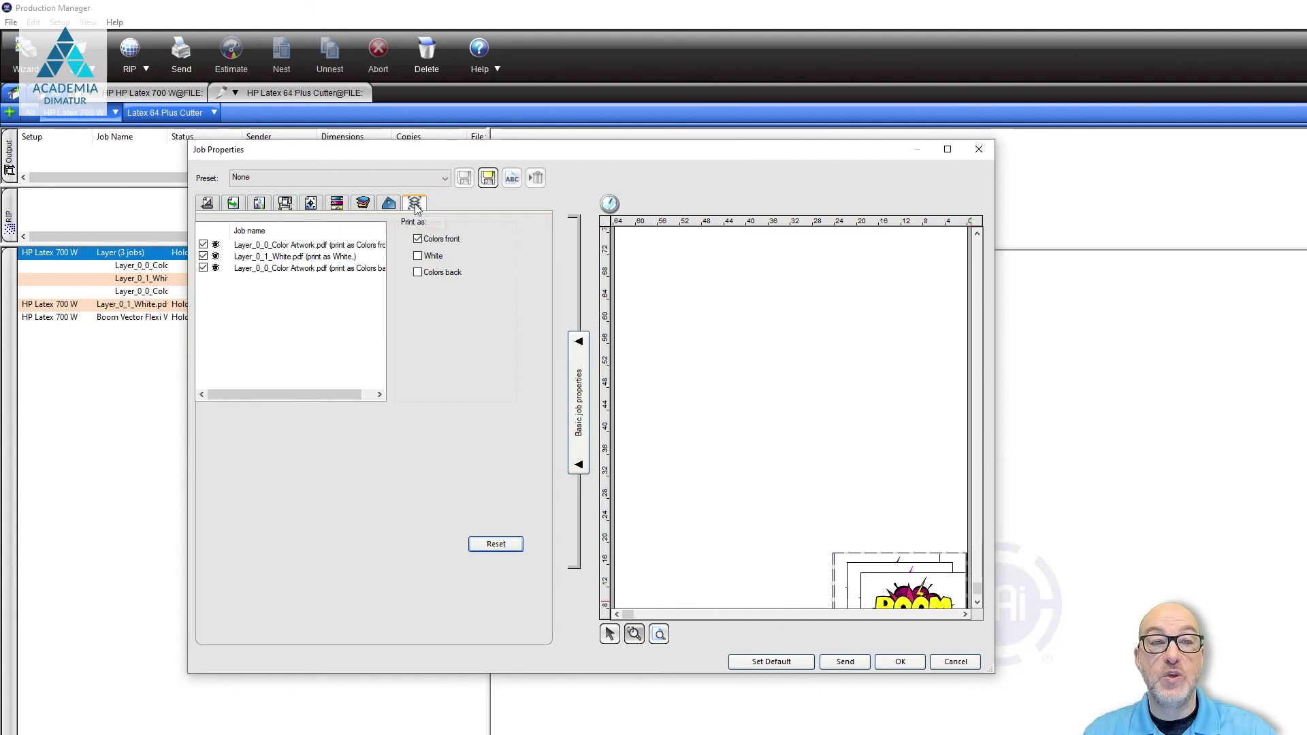
pyautogui.click(896, 662)
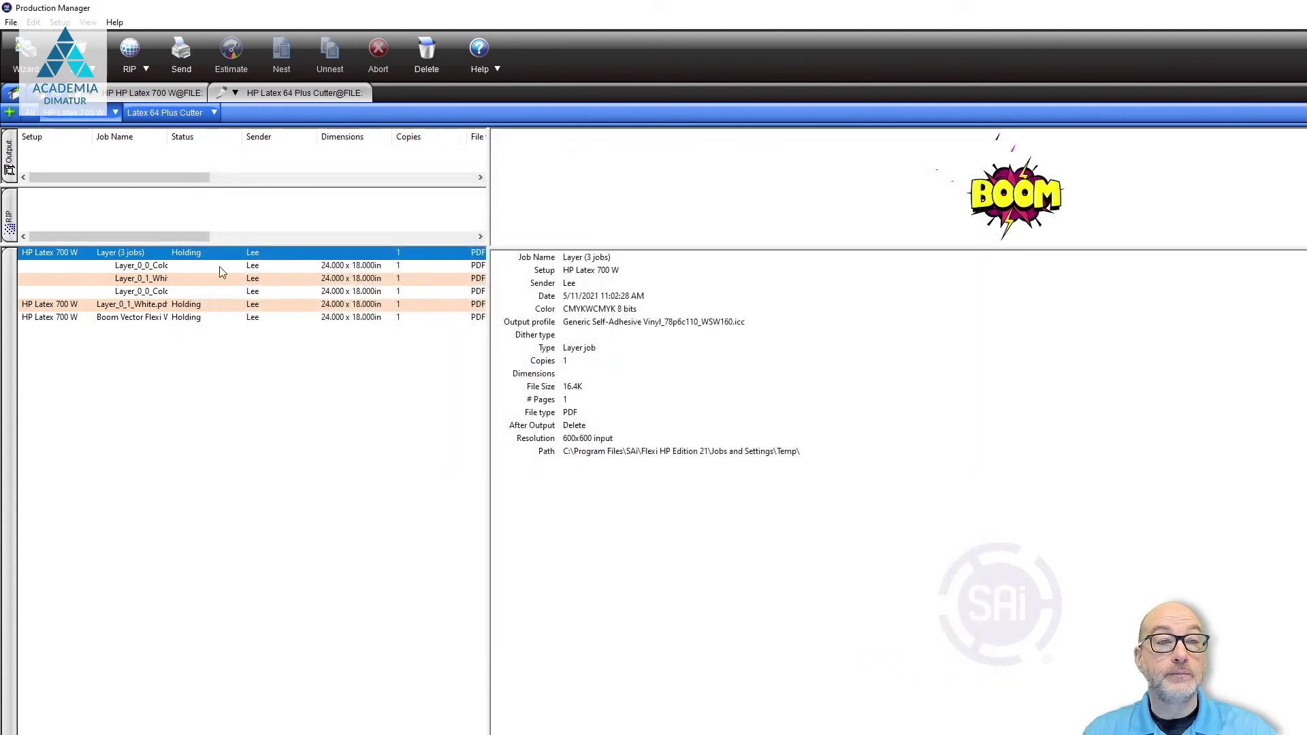